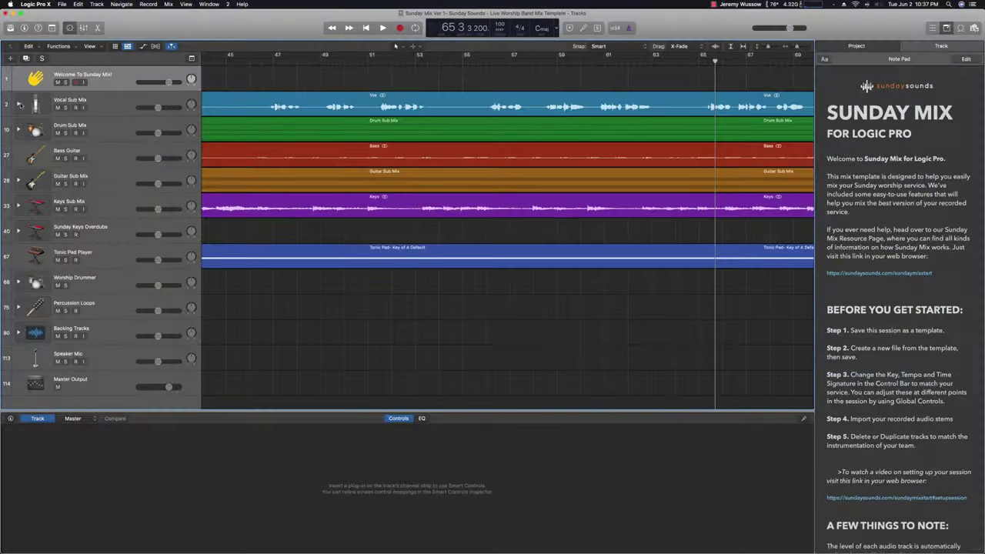
# Expand the Vocal, Drum and Guitar Sub Mix stacks to reveal their individual tracks.
pyautogui.click(19, 104)
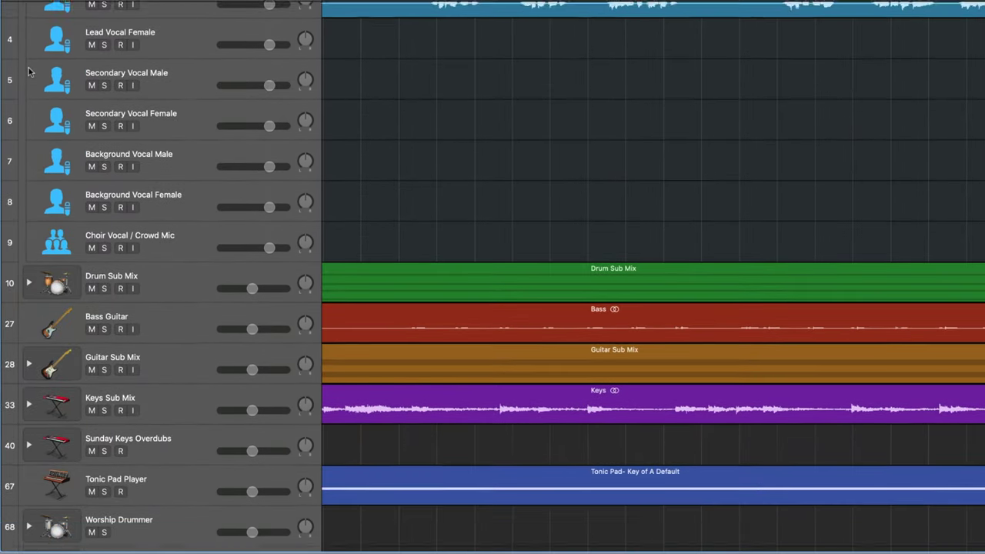
pyautogui.scroll(-2, 31, 154)
pyautogui.click(28, 238)
pyautogui.scroll(-10, 34, 243)
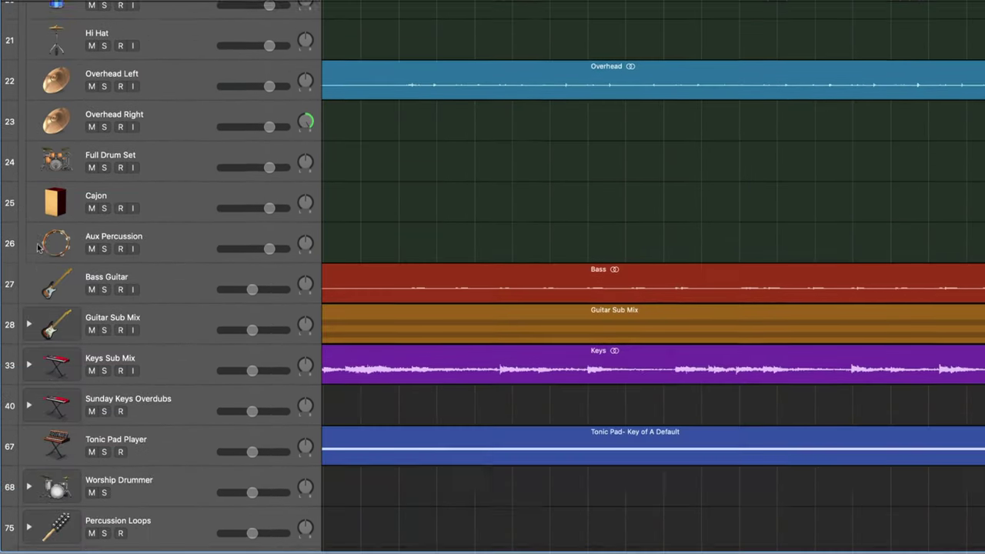
pyautogui.scroll(-2, 38, 246)
pyautogui.click(29, 269)
pyautogui.scroll(-8, 31, 269)
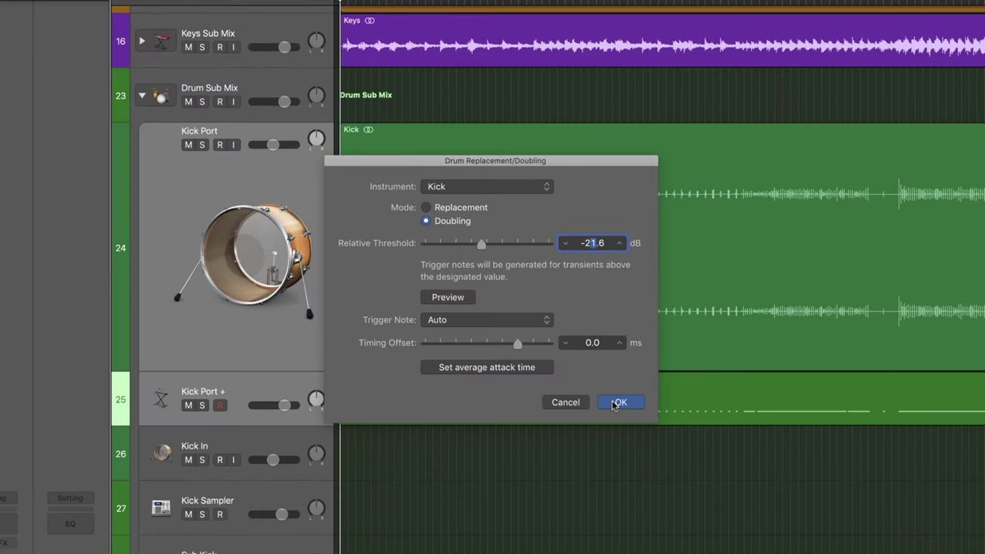
# Confirm the kick drum replacement and select the Tambourine track.
pyautogui.click(620, 402)
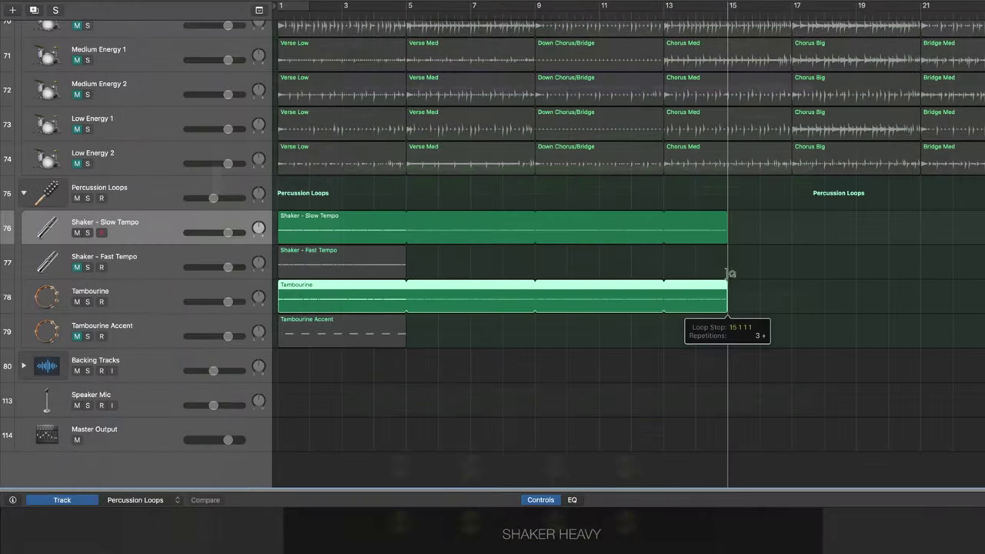
pyautogui.click(723, 277)
pyautogui.scroll(2, 475, 152)
pyautogui.scroll(1, 472, 154)
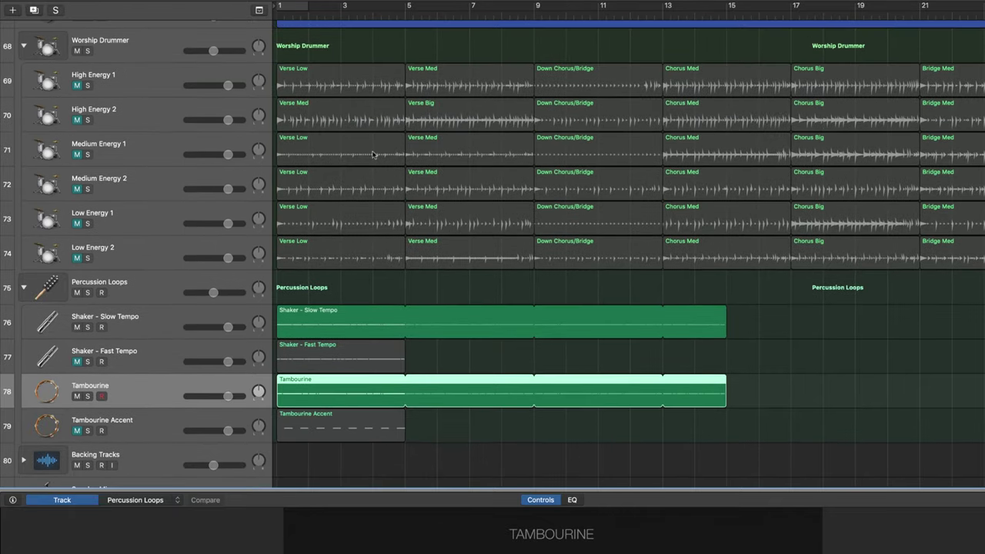
# Mute Medium Energy 1; set vocal threshold -29.5 dB, reverb send -11.5 dB, delay send -26.1 dB.
pyautogui.click(77, 154)
pyautogui.hscroll(5, 538, 231)
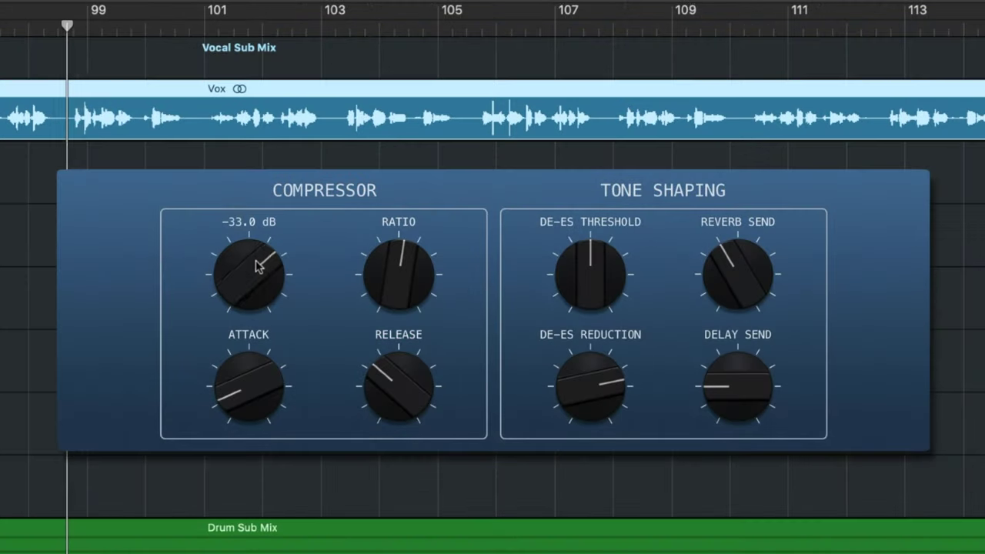
pyautogui.moveTo(258, 266); pyautogui.dragTo(253, 278)
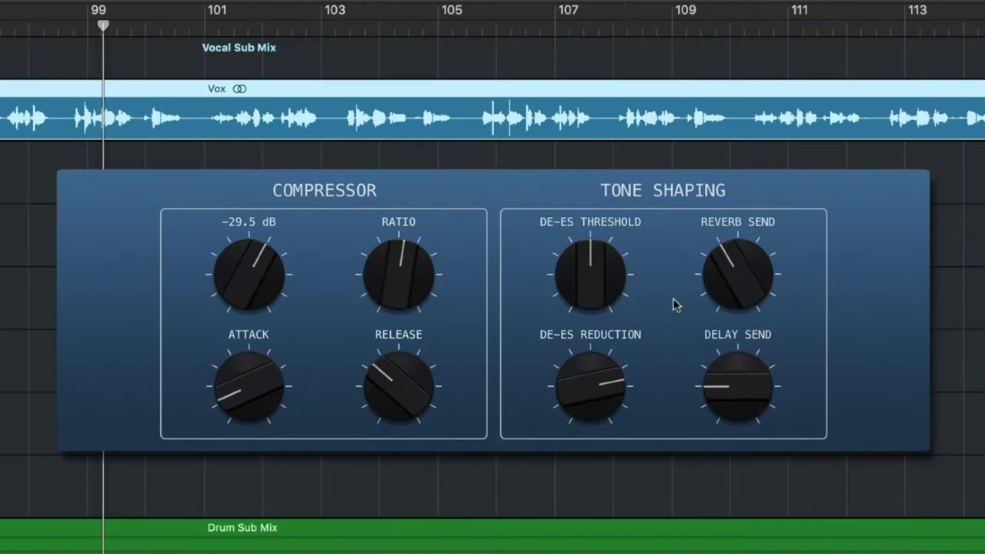
pyautogui.moveTo(743, 291); pyautogui.dragTo(731, 318)
pyautogui.moveTo(719, 385); pyautogui.dragTo(715, 390)
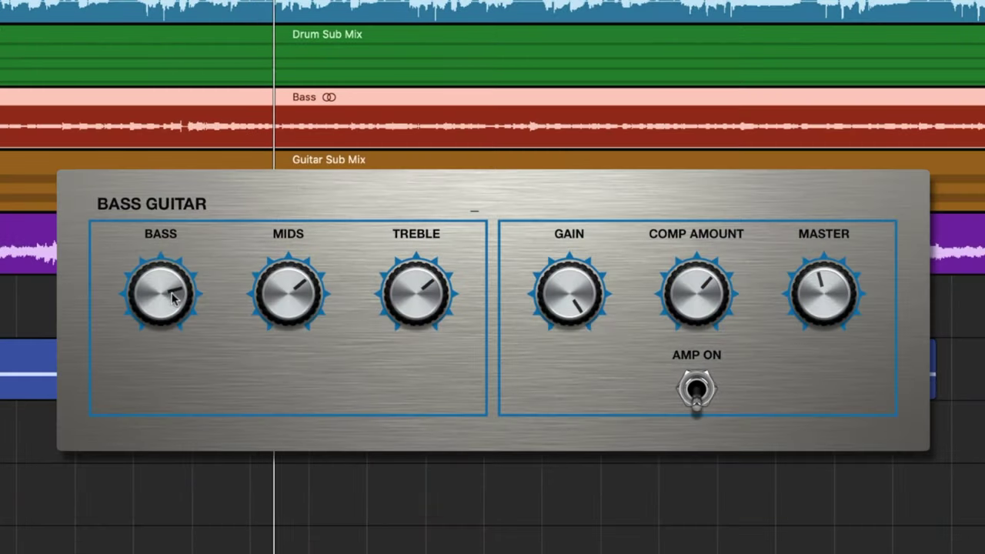
# Boost the bass guitar's Bass to 8.3 and trim its Treble to 6.3.
pyautogui.click(173, 288)
pyautogui.moveTo(173, 288); pyautogui.dragTo(174, 281)
pyautogui.moveTo(439, 286); pyautogui.dragTo(472, 303)
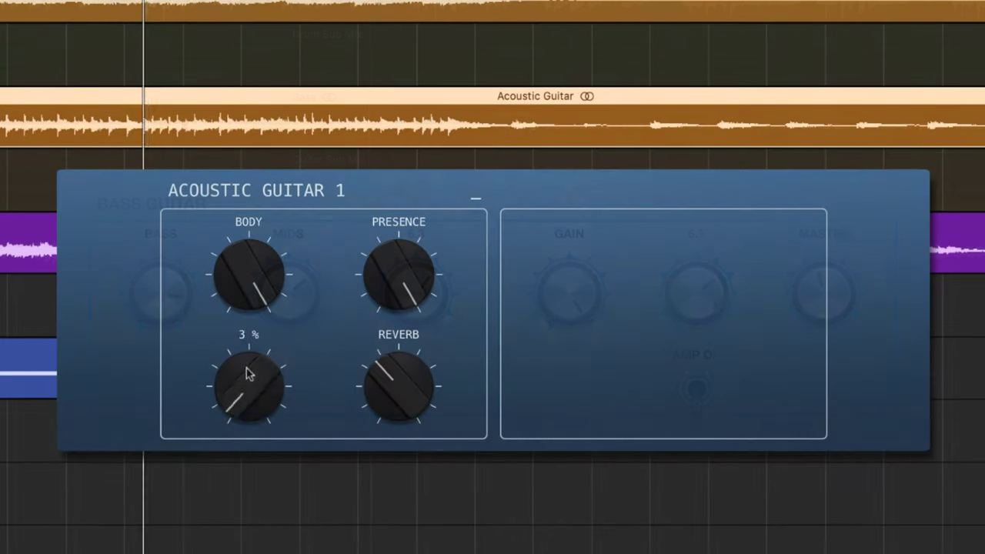
# Set Acoustic Guitar 1's setting to 10 % and reverb to -12.0 dB; raise Tonic Pad warmth and low end.
pyautogui.moveTo(248, 355); pyautogui.dragTo(246, 347)
pyautogui.moveTo(249, 268); pyautogui.dragTo(237, 296)
pyautogui.moveTo(398, 384); pyautogui.dragTo(398, 377)
pyautogui.moveTo(398, 377); pyautogui.dragTo(398, 372)
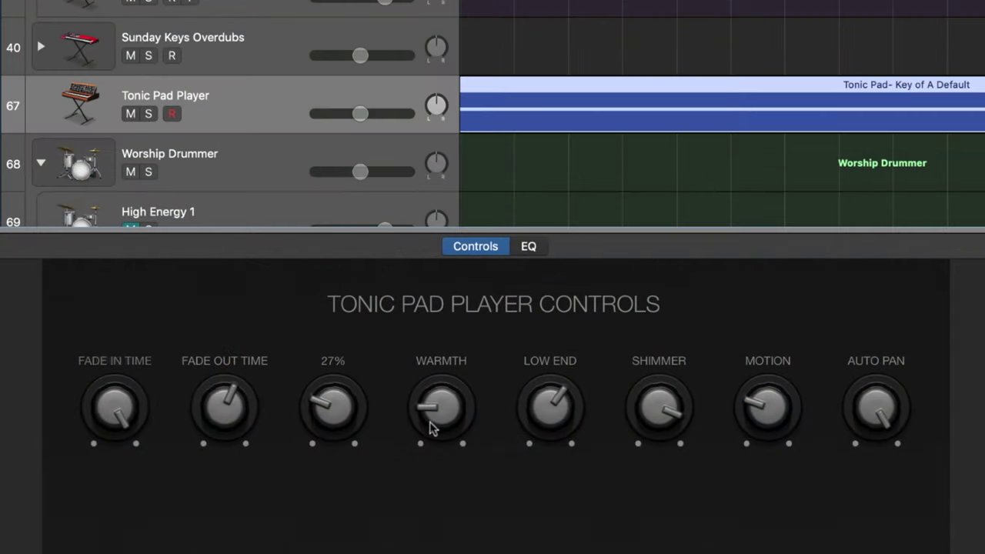
pyautogui.moveTo(428, 424); pyautogui.dragTo(435, 398)
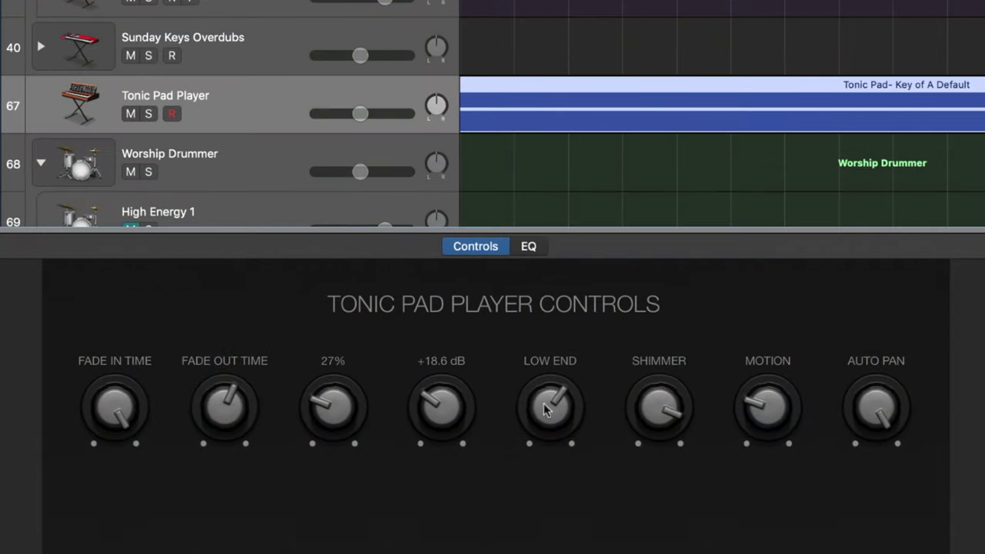
pyautogui.moveTo(544, 409); pyautogui.dragTo(547, 391)
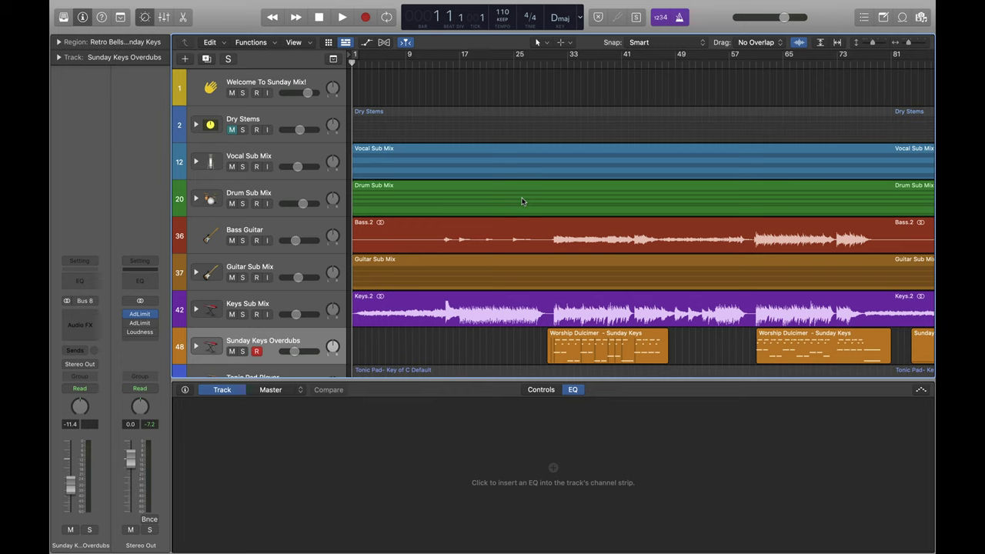
# Solo the Dry Stems folder track so the sub-mix tracks go silent.
pyautogui.click(242, 130)
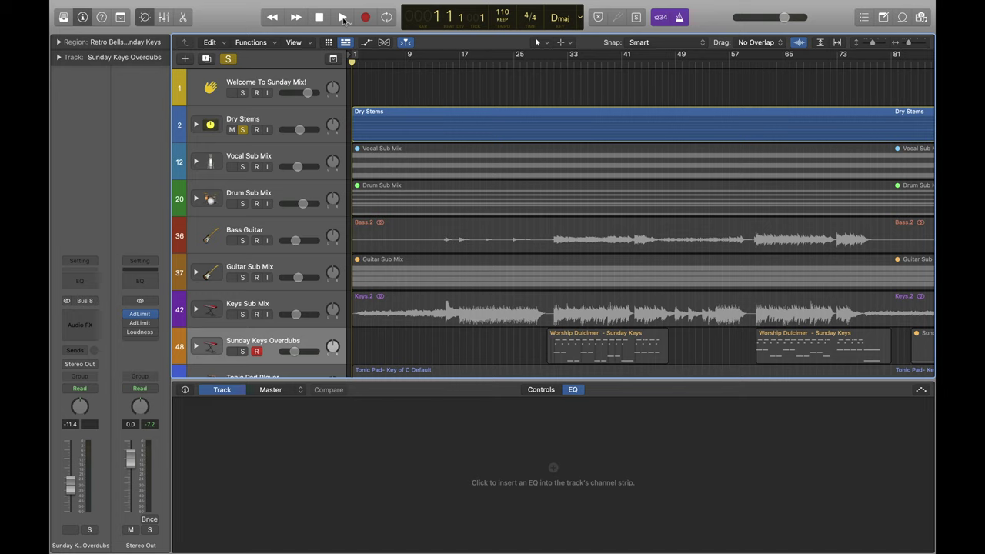
# Start playback and open the Dry Stems folder to show its individual stems.
pyautogui.click(343, 17)
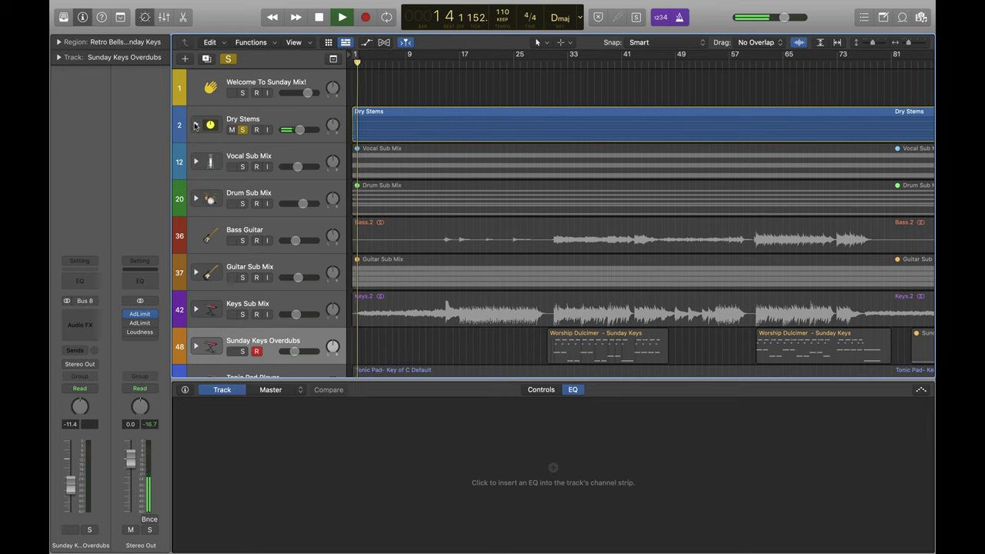
pyautogui.click(195, 124)
pyautogui.scroll(-3, 459, 227)
pyautogui.scroll(1, 459, 228)
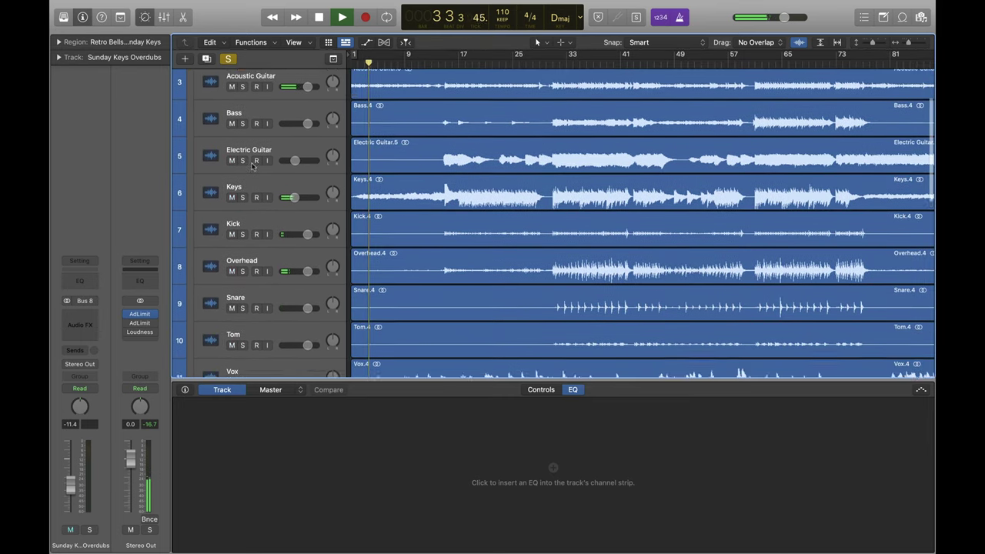
pyautogui.scroll(-4, 262, 161)
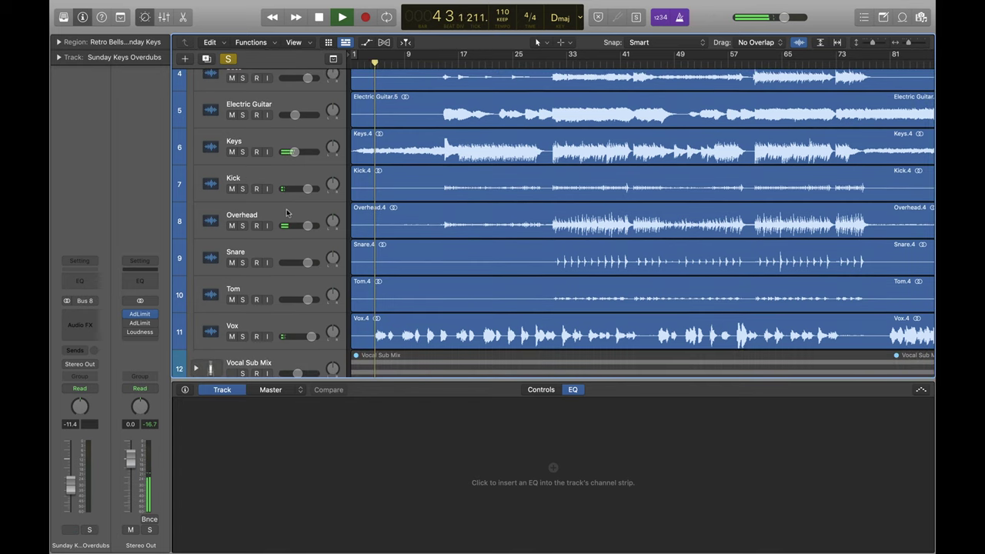
pyautogui.scroll(-1, 311, 162)
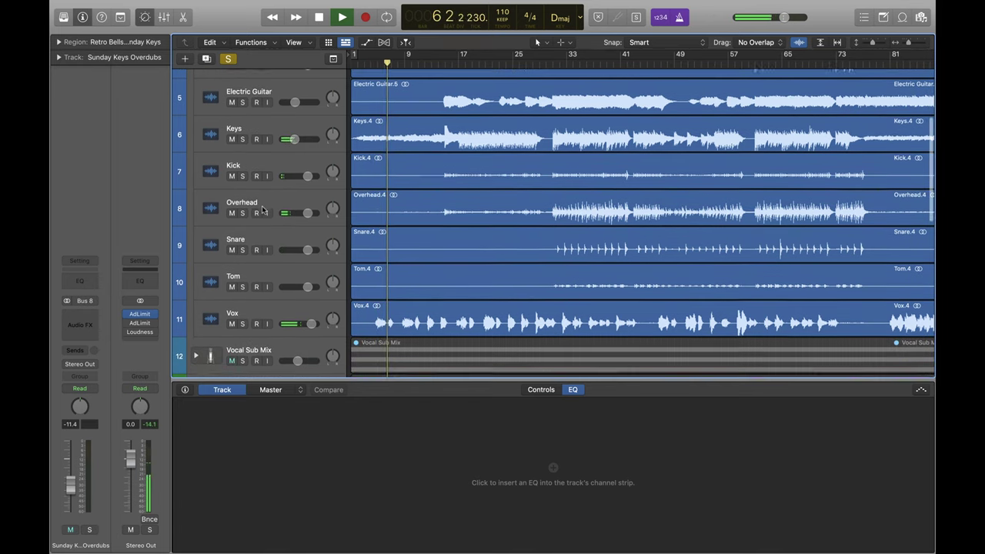
pyautogui.scroll(-1, 273, 219)
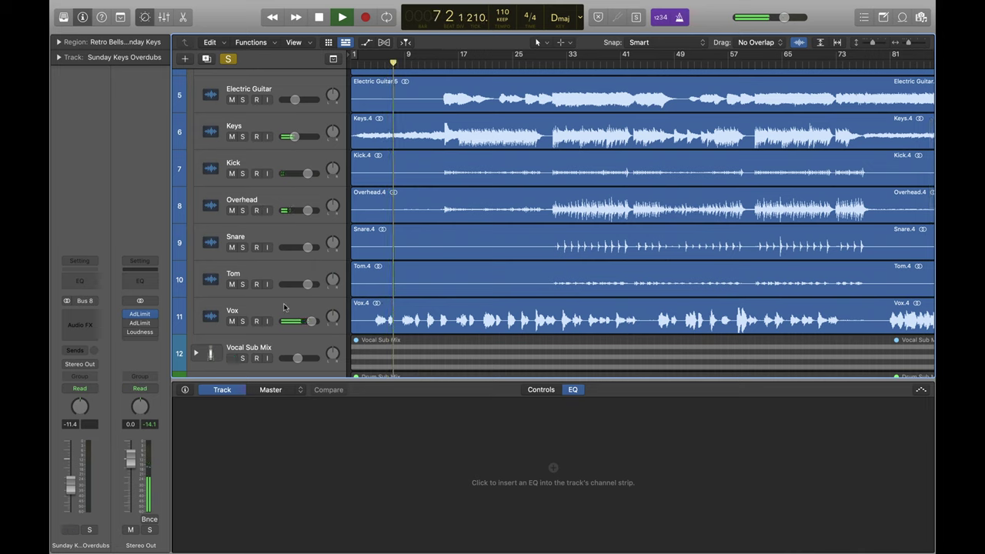
# Jump playback ahead to bar 34 and mute the Vocal Sub Mix.
pyautogui.click(574, 62)
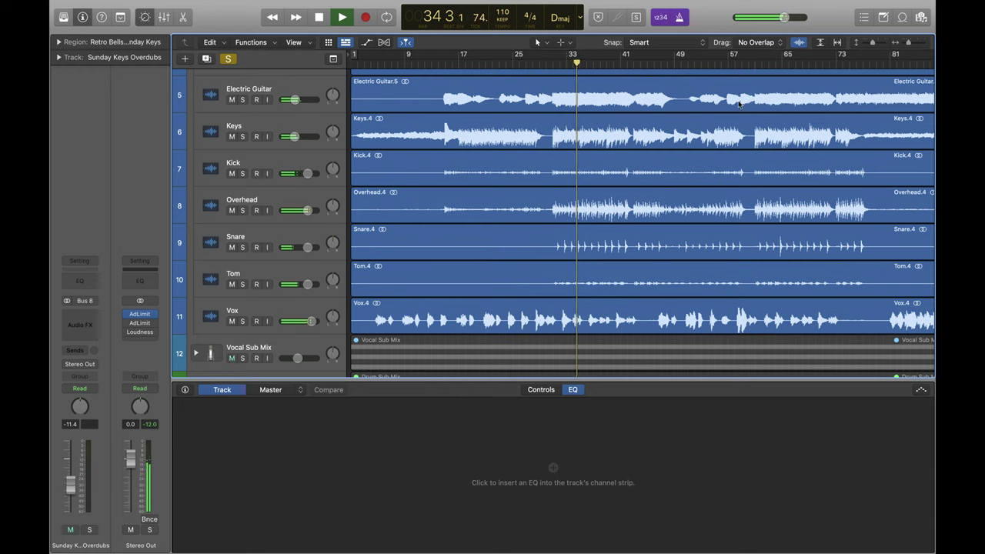
pyautogui.hscroll(5, 716, 107)
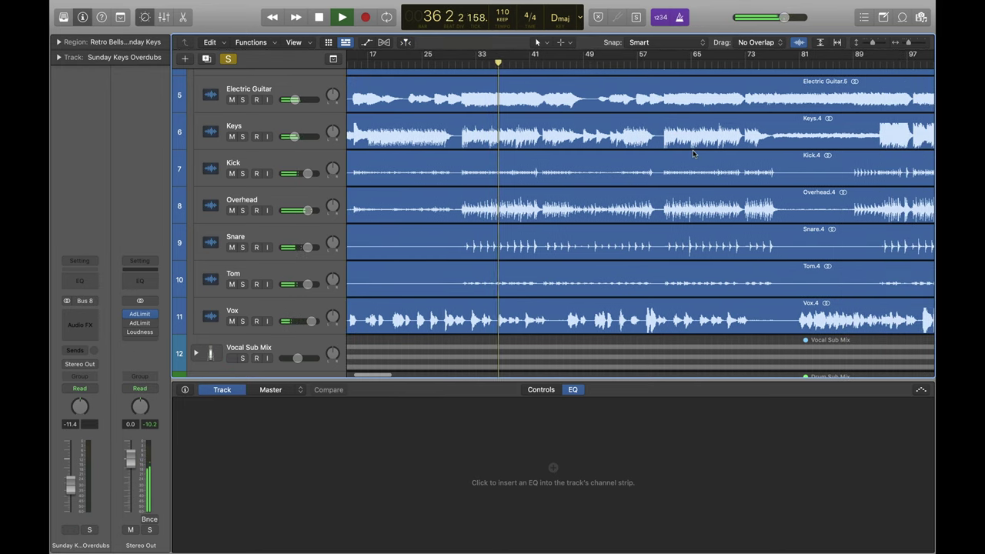
pyautogui.hscroll(5, 692, 154)
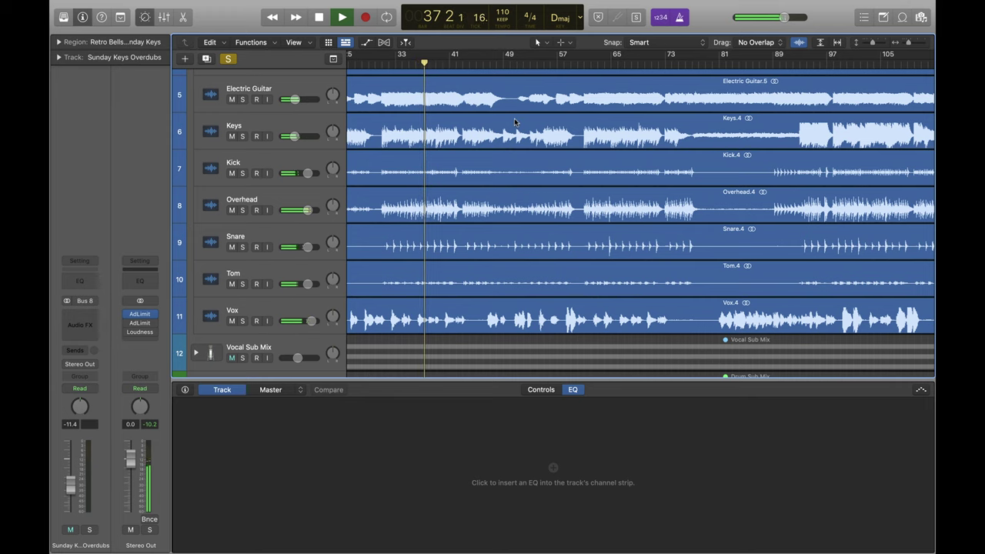
pyautogui.click(232, 357)
pyautogui.scroll(2, 270, 294)
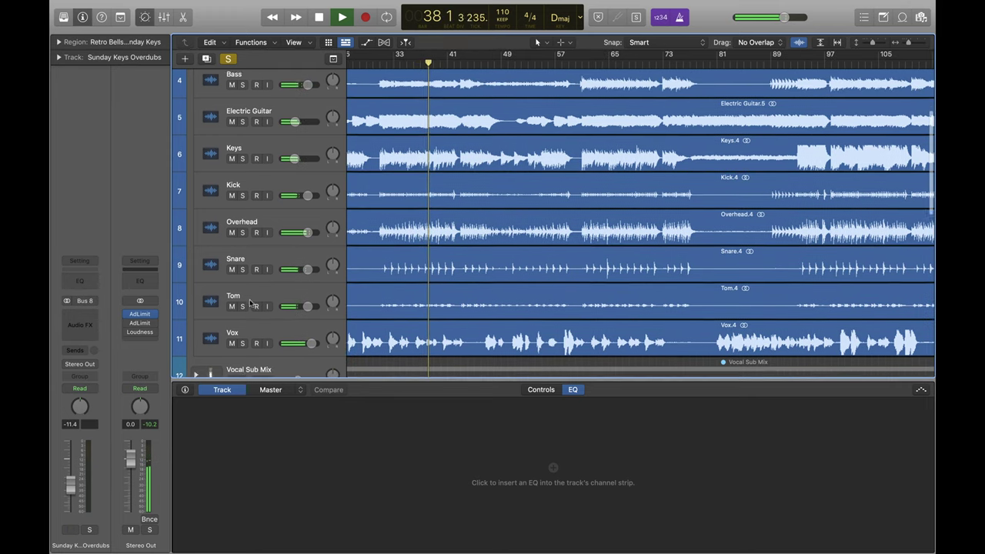
# Audition the Vox, Kick, Overhead and Snare stems by soloing and unsoloing each in turn.
pyautogui.click(243, 355)
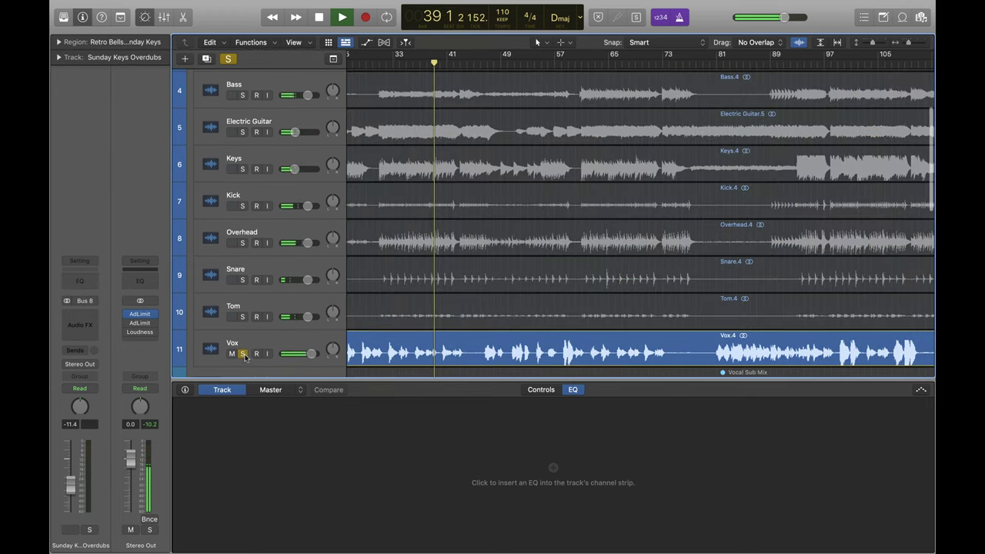
pyautogui.click(242, 355)
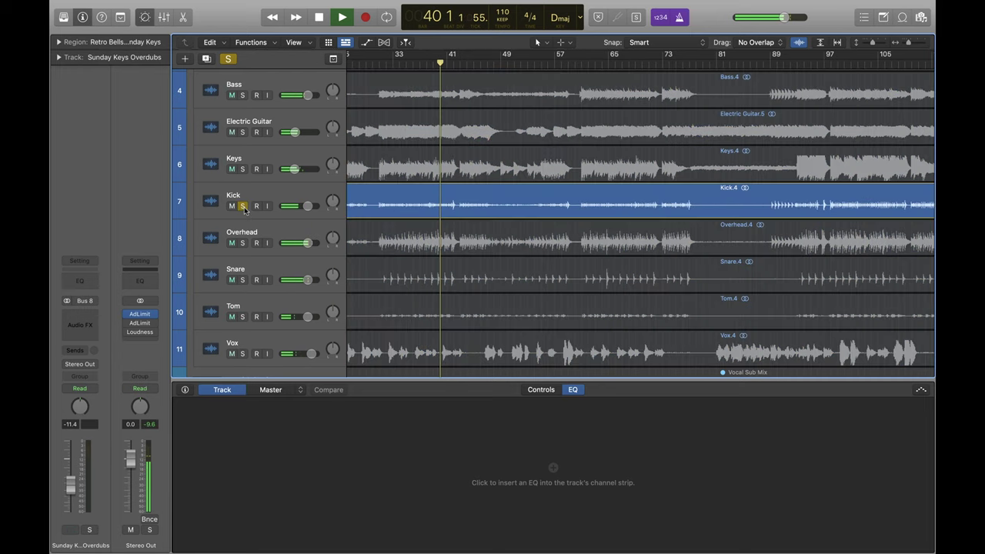
pyautogui.click(243, 206)
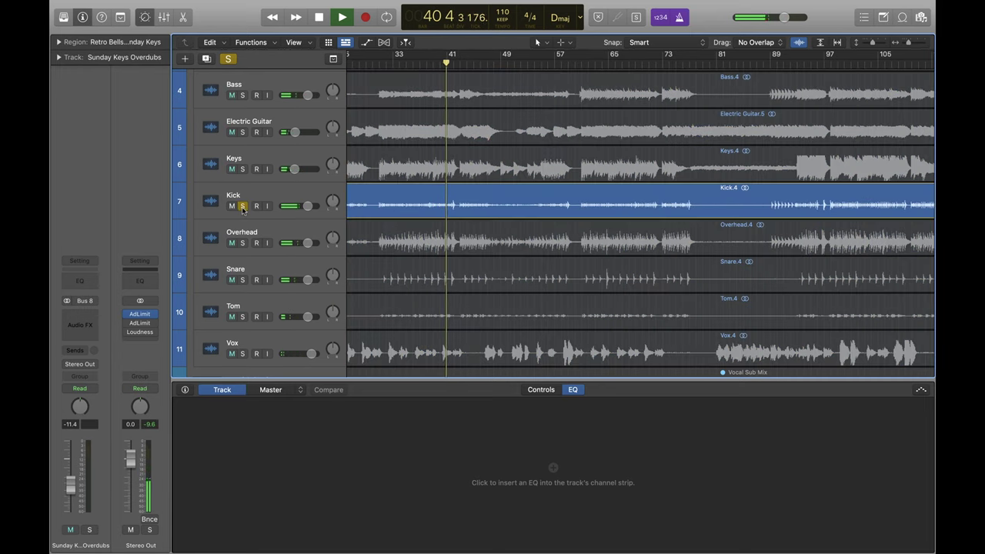
pyautogui.click(242, 207)
pyautogui.click(241, 243)
pyautogui.click(242, 243)
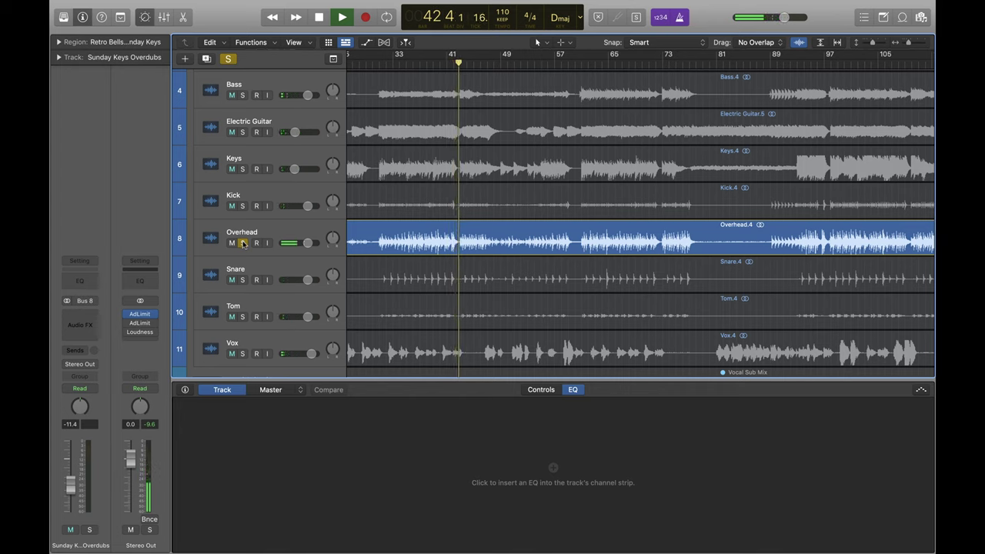
pyautogui.click(242, 243)
pyautogui.click(242, 280)
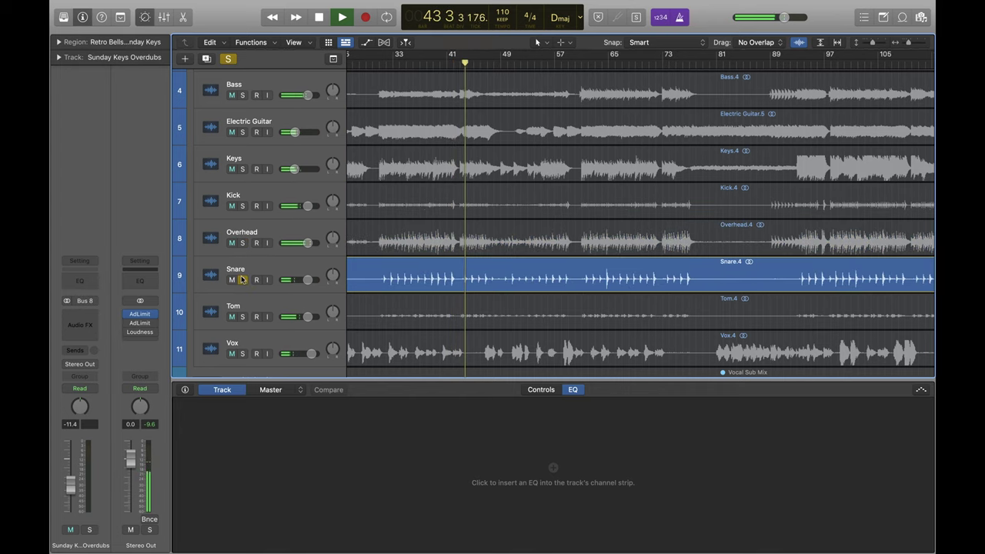
pyautogui.click(242, 280)
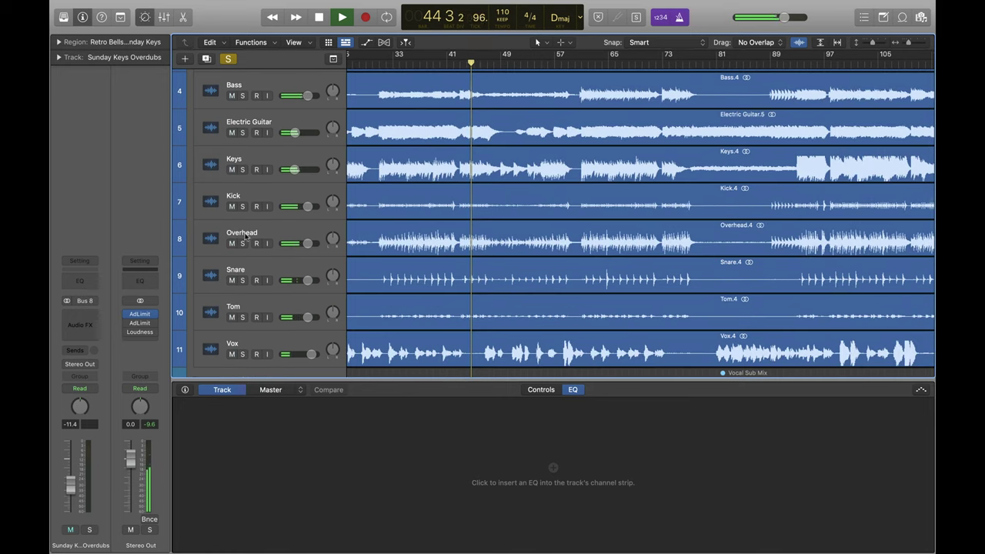
# Solo the Keys and Electric Guitar stems together, then clear both solos.
pyautogui.click(243, 170)
pyautogui.scroll(2, 243, 168)
pyautogui.scroll(1, 243, 168)
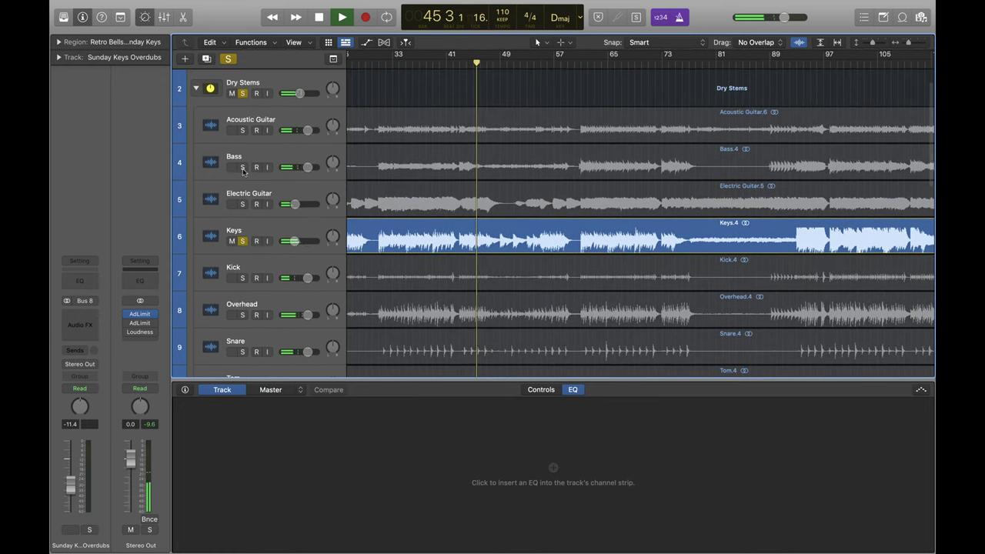
pyautogui.click(242, 203)
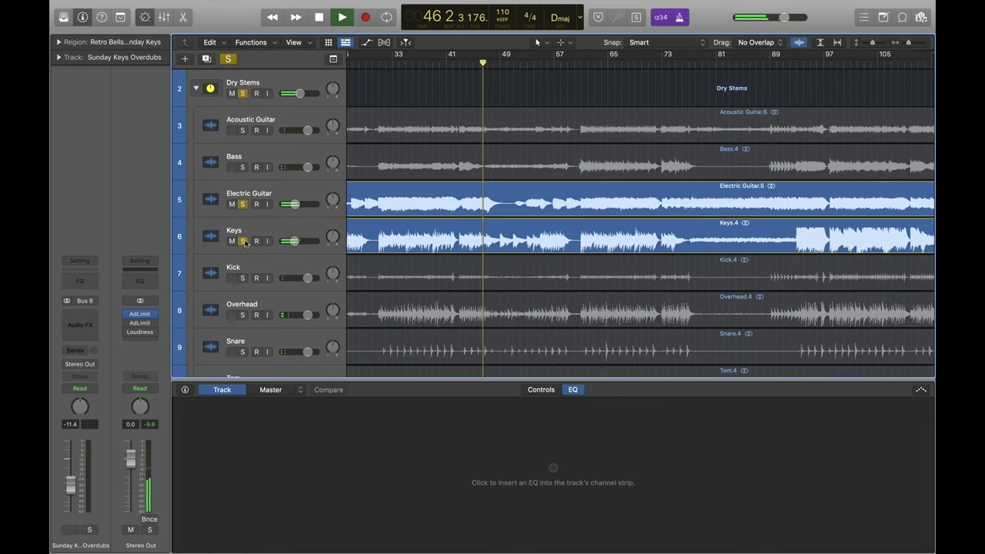
pyautogui.click(242, 241)
pyautogui.click(243, 204)
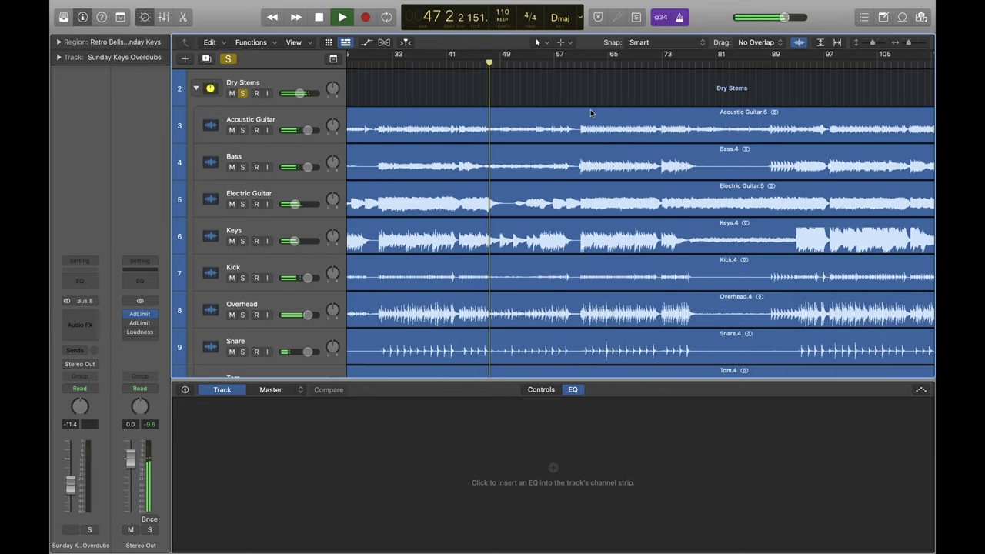
# Jump playback to around bar 93 and scroll back to the top.
pyautogui.click(797, 63)
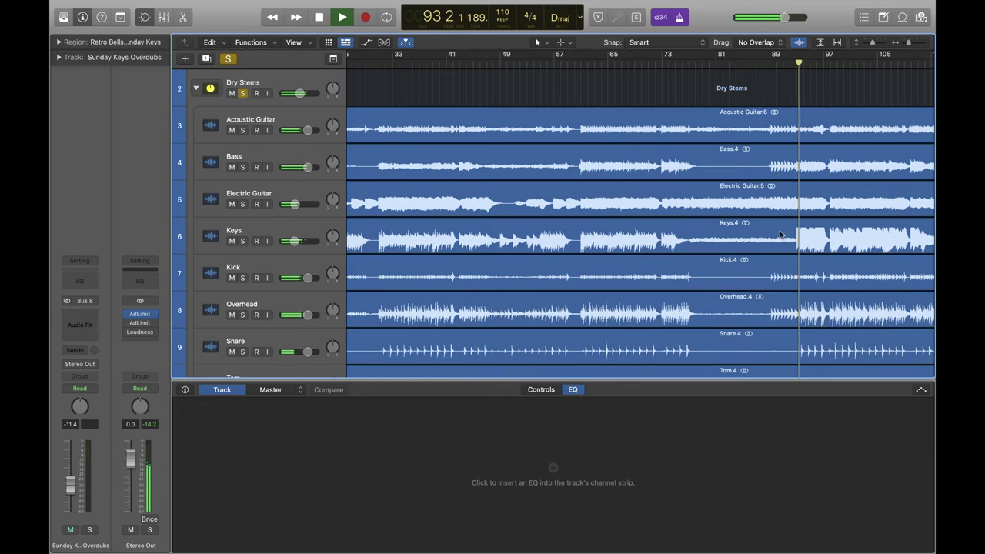
pyautogui.hscroll(5, 369, 209)
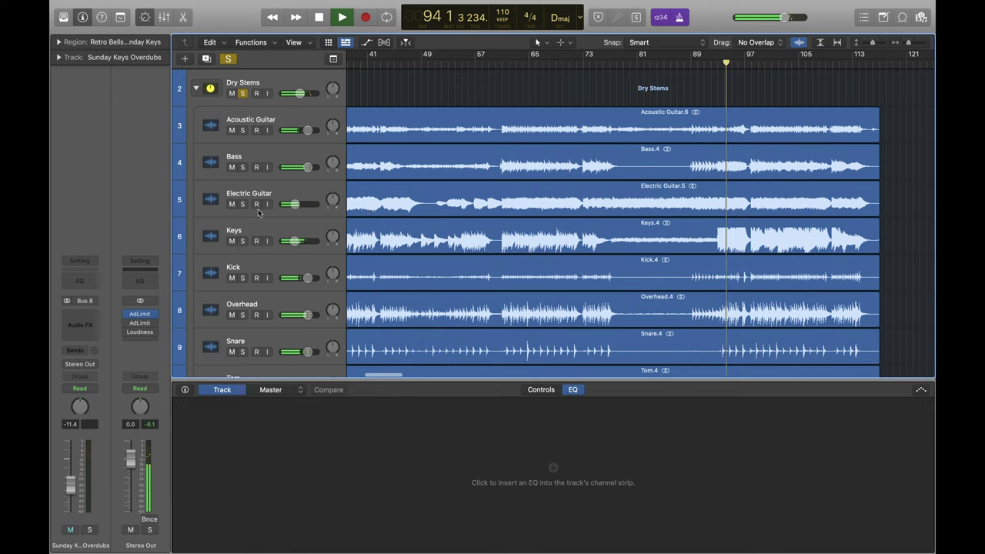
pyautogui.scroll(2, 248, 169)
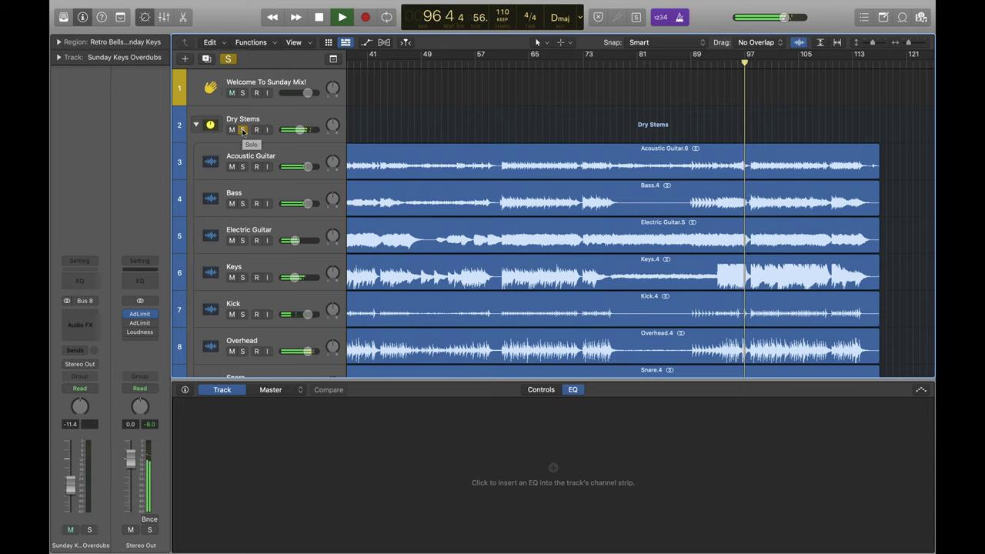
# Unsolo Dry Stems and lower Sunday Keys Overdubs to -16.4 dB.
pyautogui.click(241, 129)
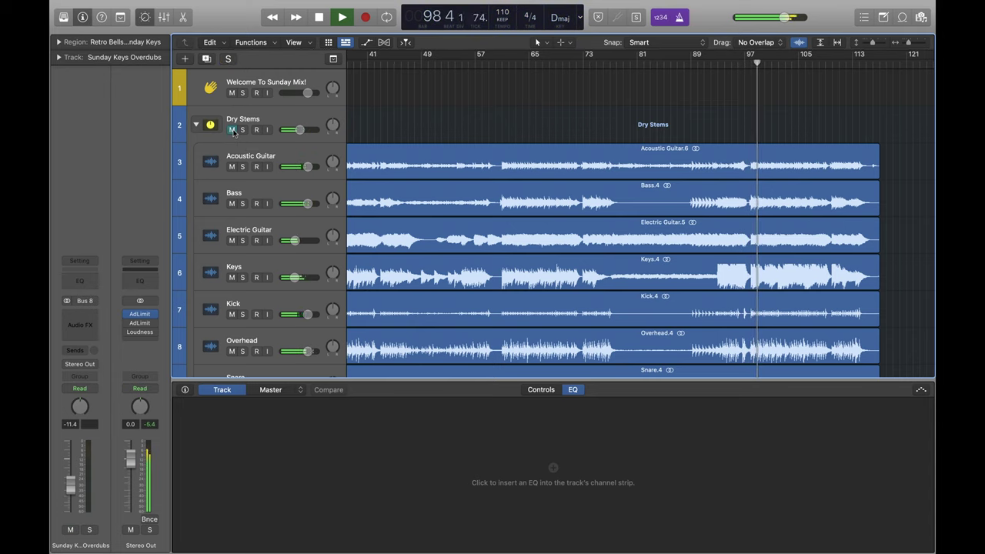
pyautogui.scroll(-10, 527, 199)
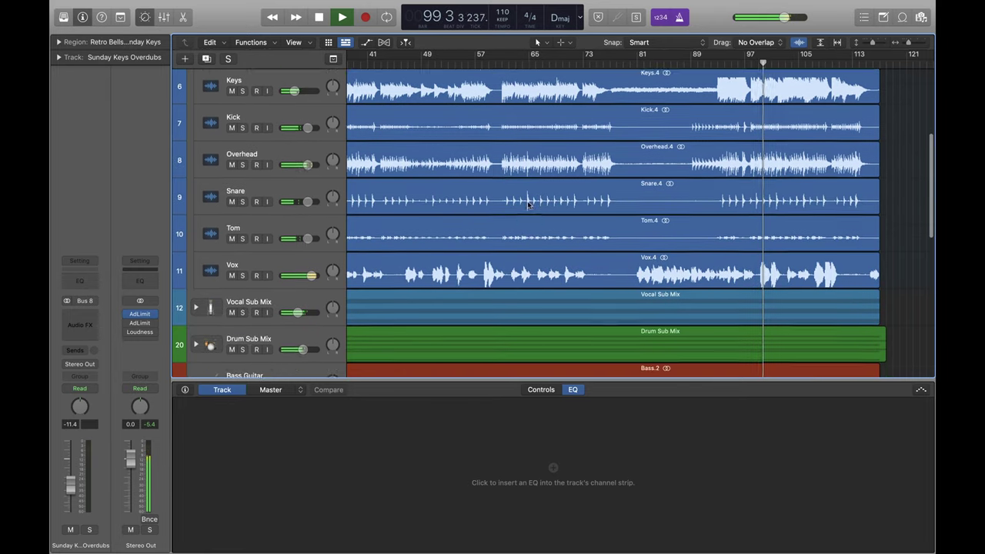
pyautogui.scroll(-10, 520, 204)
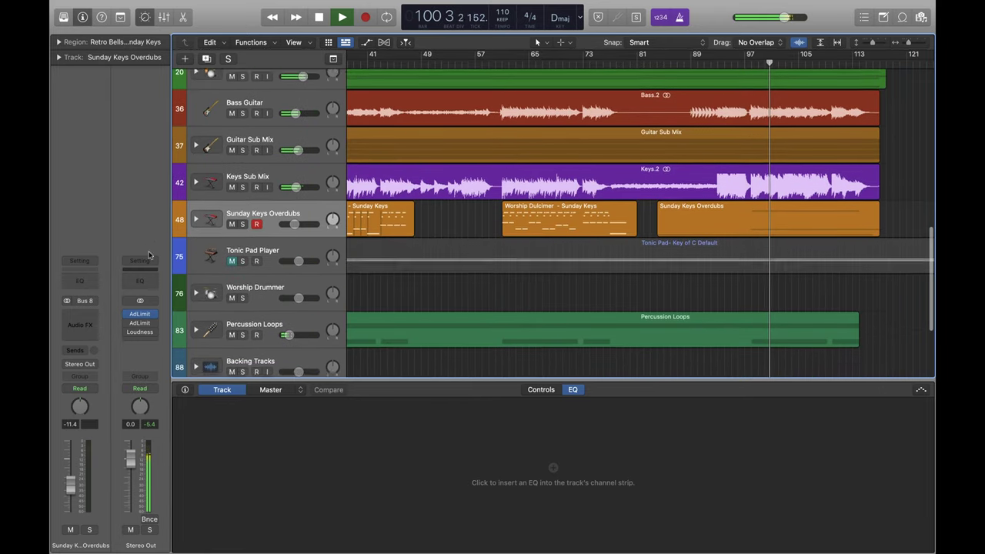
pyautogui.moveTo(293, 222); pyautogui.dragTo(283, 223)
# Collapse Dry Stems and solo the Drum, Guitar and Keys Sub Mixes together.
pyautogui.scroll(15, 416, 182)
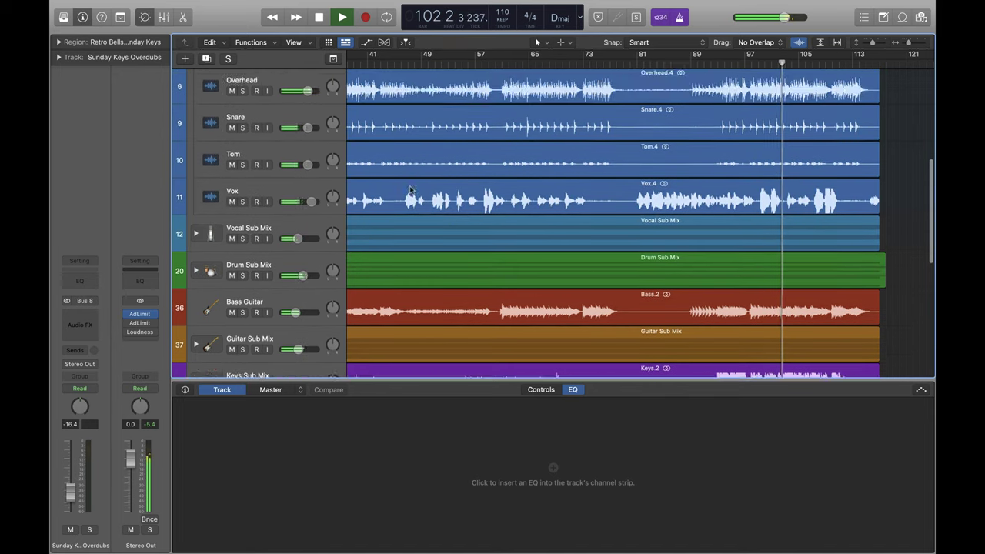
pyautogui.scroll(4, 410, 189)
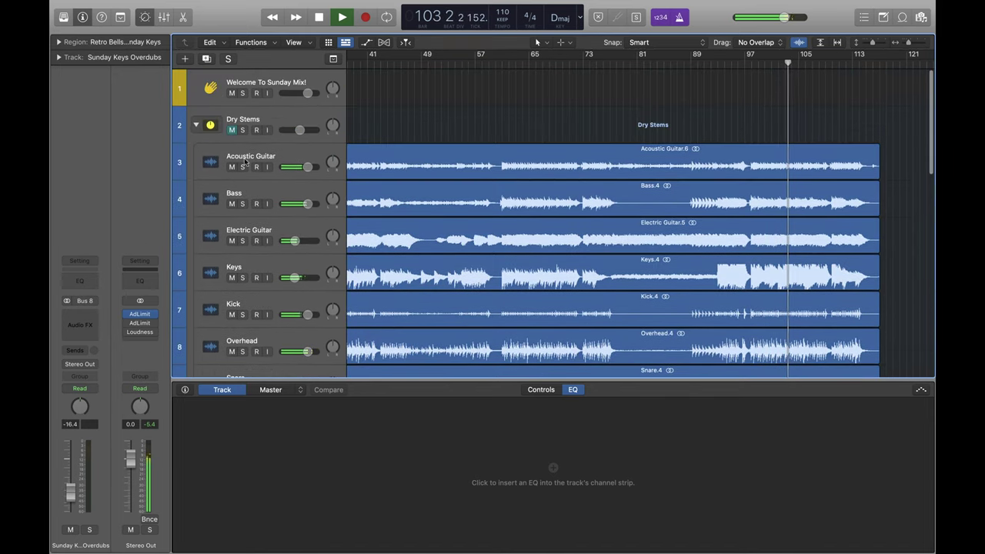
pyautogui.click(197, 126)
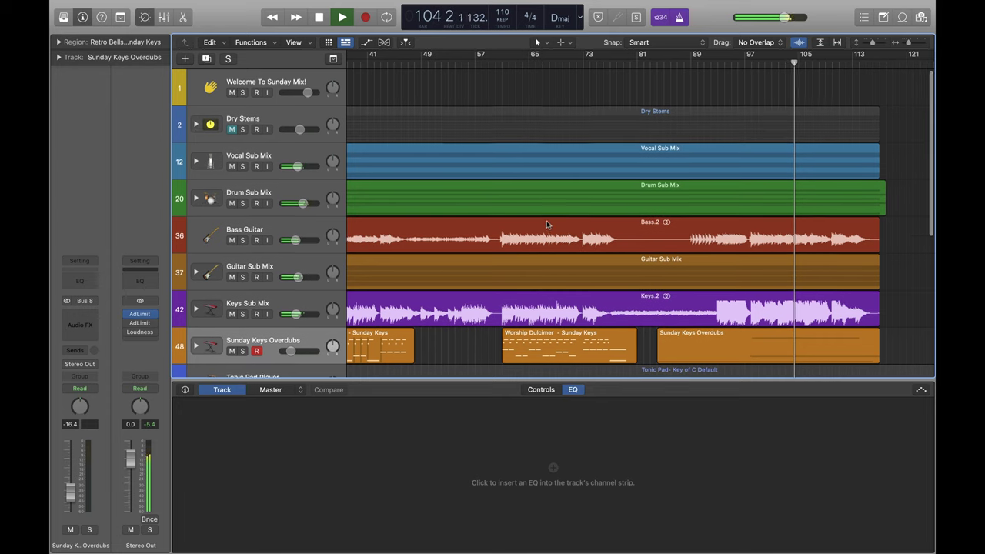
pyautogui.scroll(-1, 546, 221)
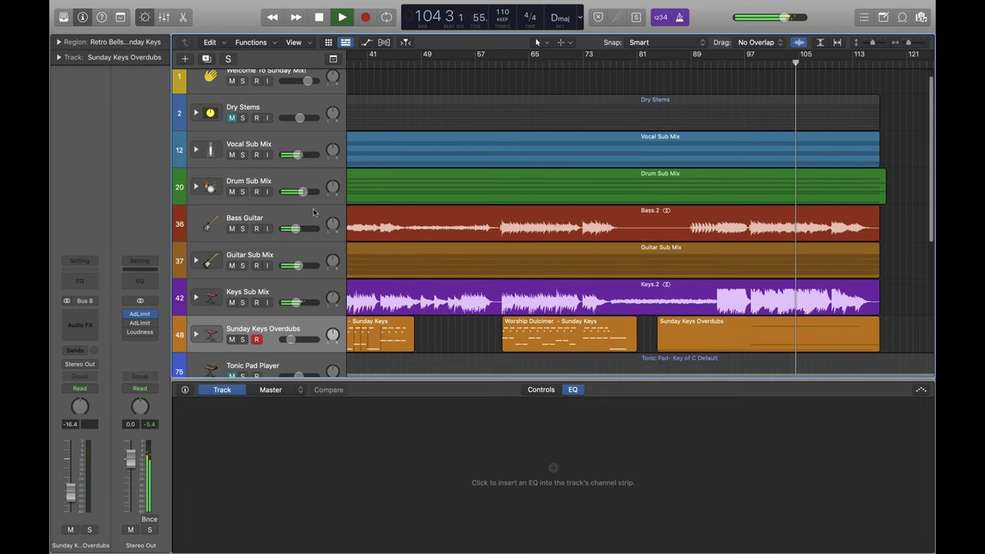
pyautogui.click(243, 192)
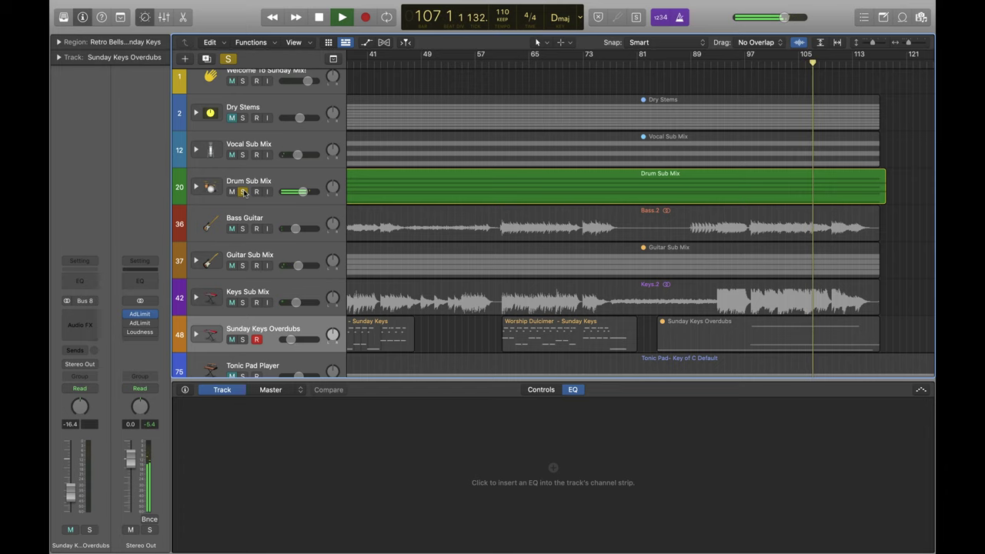
pyautogui.click(243, 265)
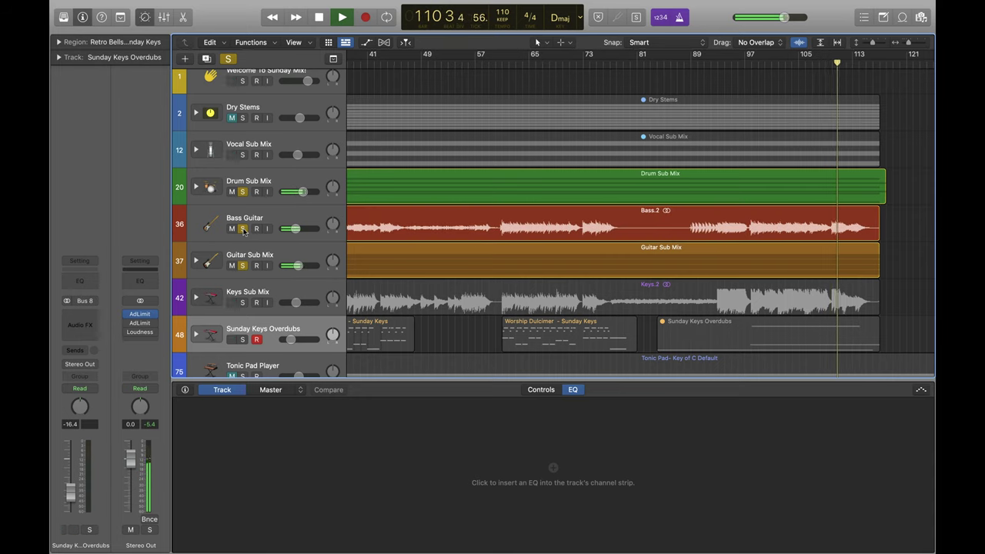
pyautogui.click(242, 302)
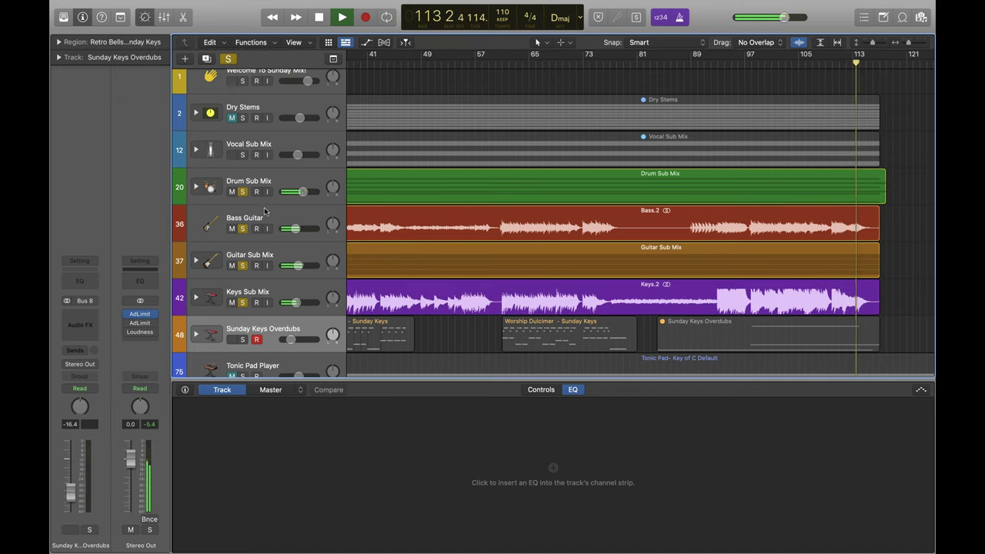
# Stop playback, clear the sub-mix and Bass Guitar solos, and return the playhead to bar 61.
pyautogui.click(317, 19)
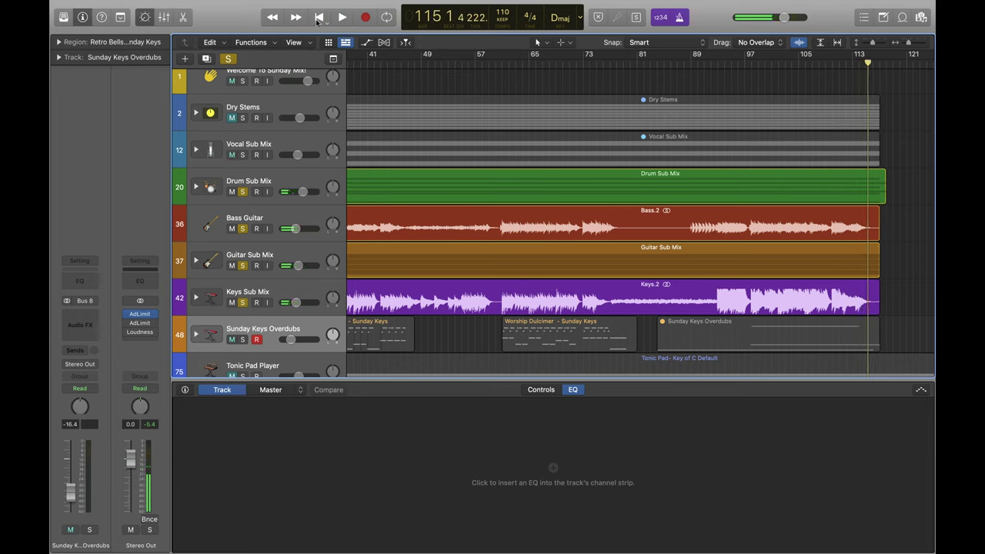
pyautogui.click(242, 192)
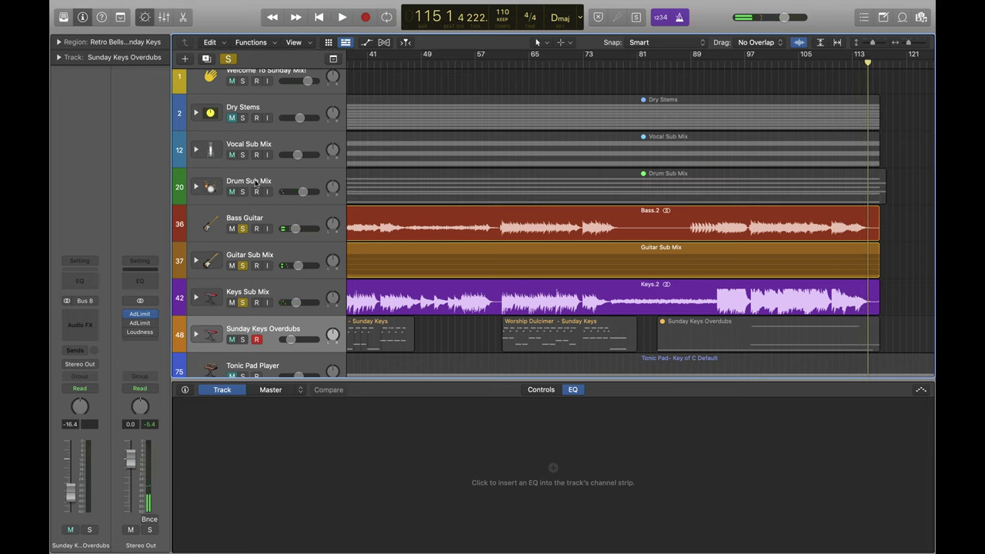
pyautogui.click(243, 228)
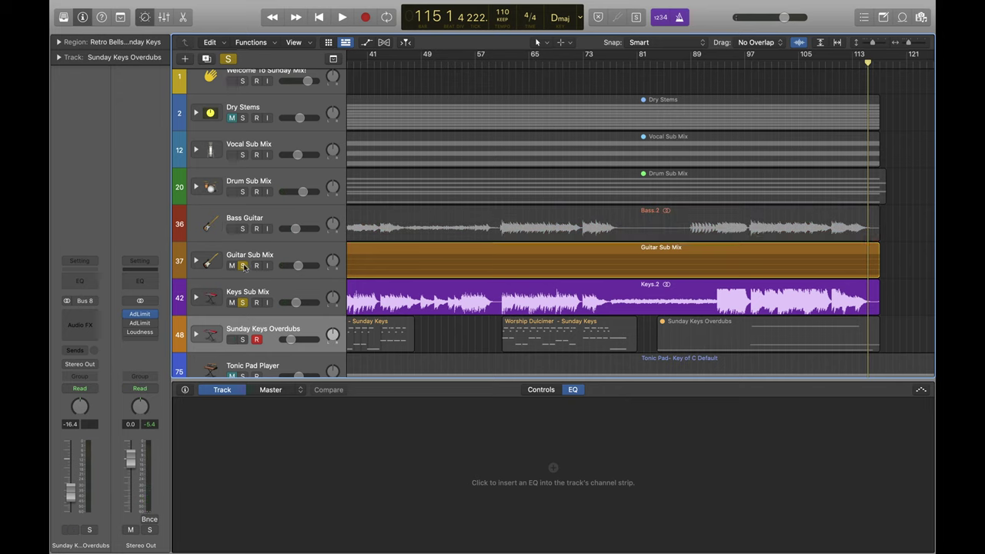
pyautogui.click(243, 265)
pyautogui.click(243, 302)
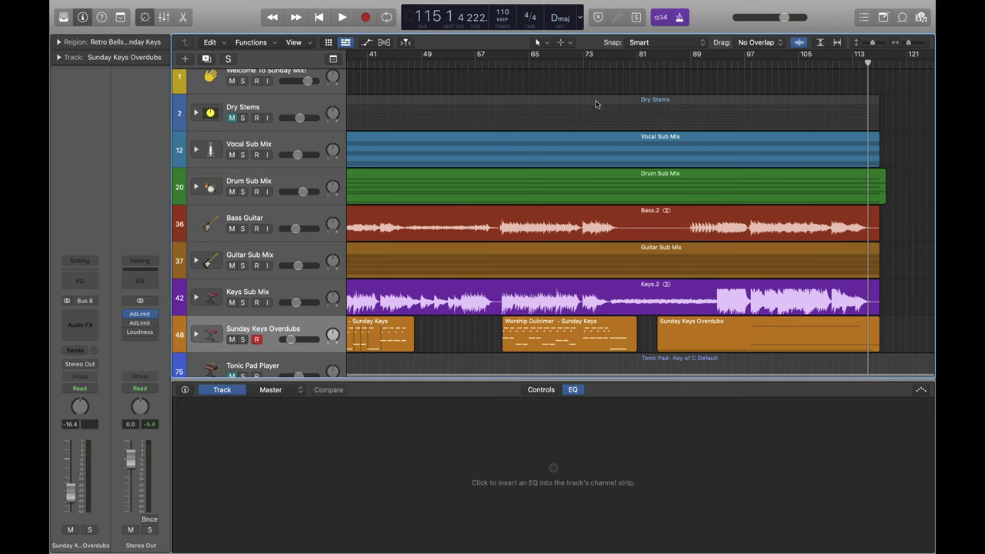
pyautogui.moveTo(496, 62)
pyautogui.mouseDown()
pyautogui.moveTo(517, 61)
pyautogui.moveTo(503, 62)
pyautogui.mouseUp()
# Play from bar 61 with Dry Stems soloed, then mute Dry Stems and unsolo it.
pyautogui.scroll(1, 295, 113)
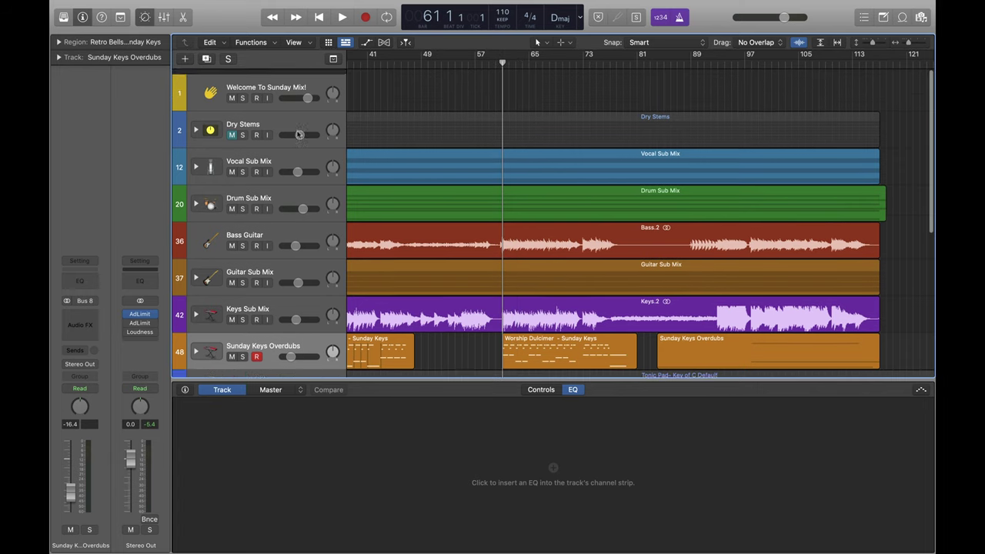
pyautogui.click(243, 130)
pyautogui.scroll(-3, 493, 168)
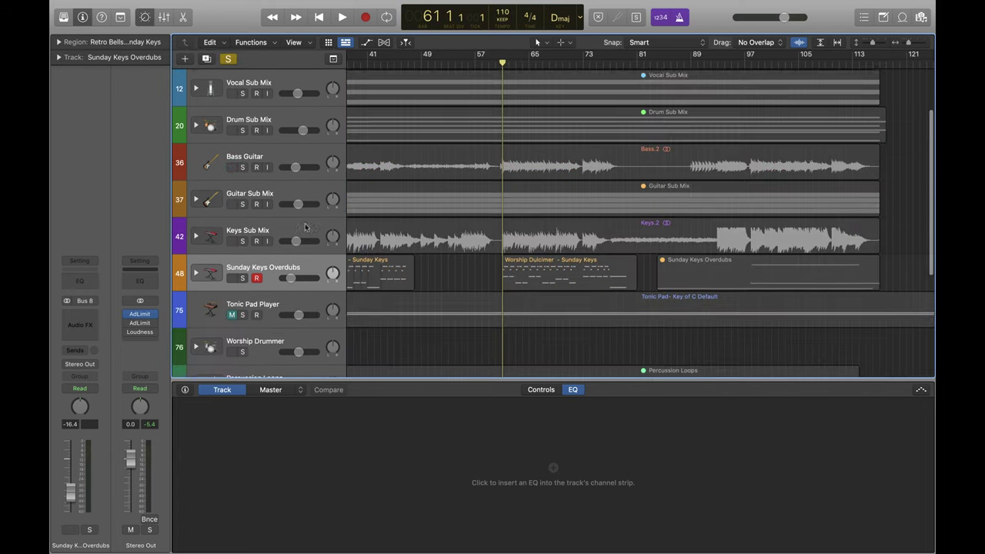
pyautogui.scroll(3, 493, 168)
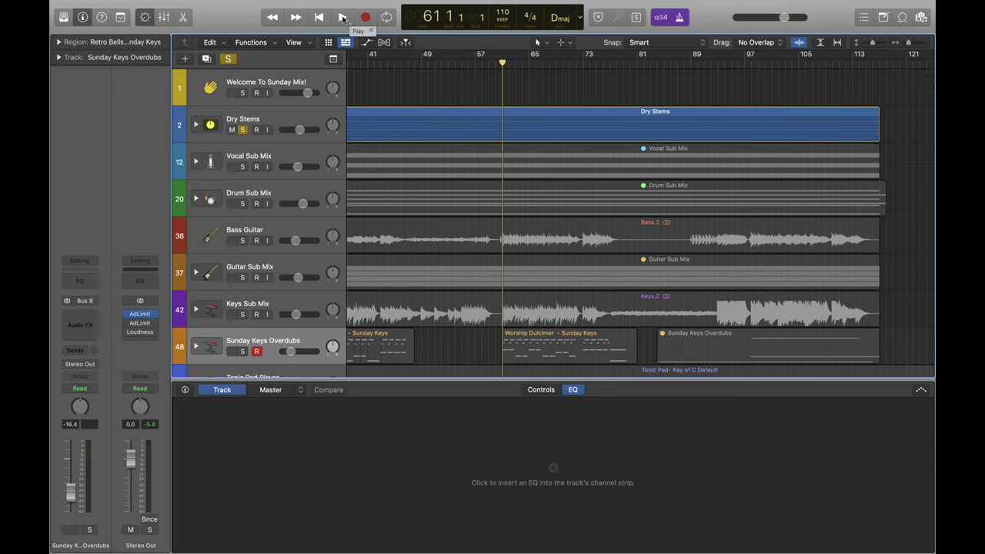
pyautogui.click(342, 17)
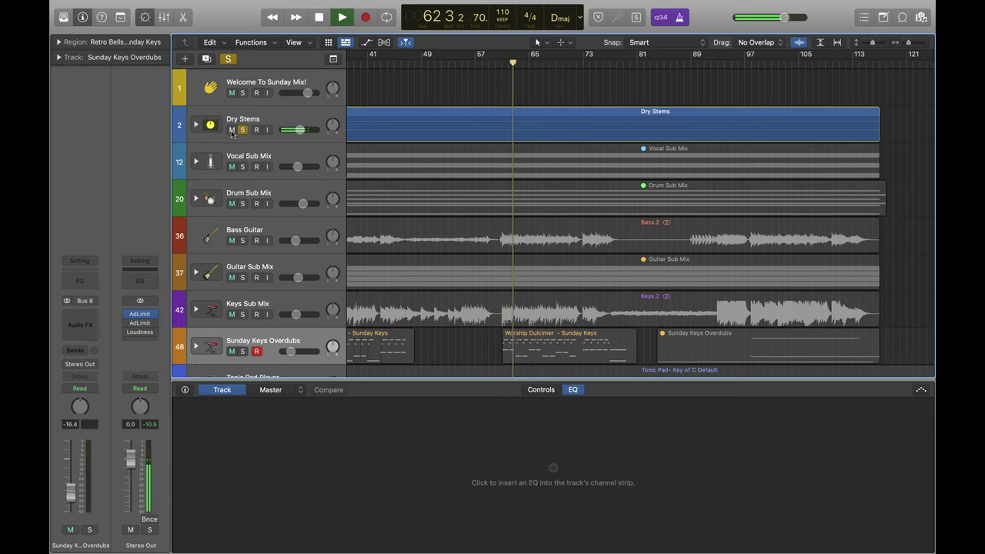
pyautogui.click(232, 130)
pyautogui.click(241, 129)
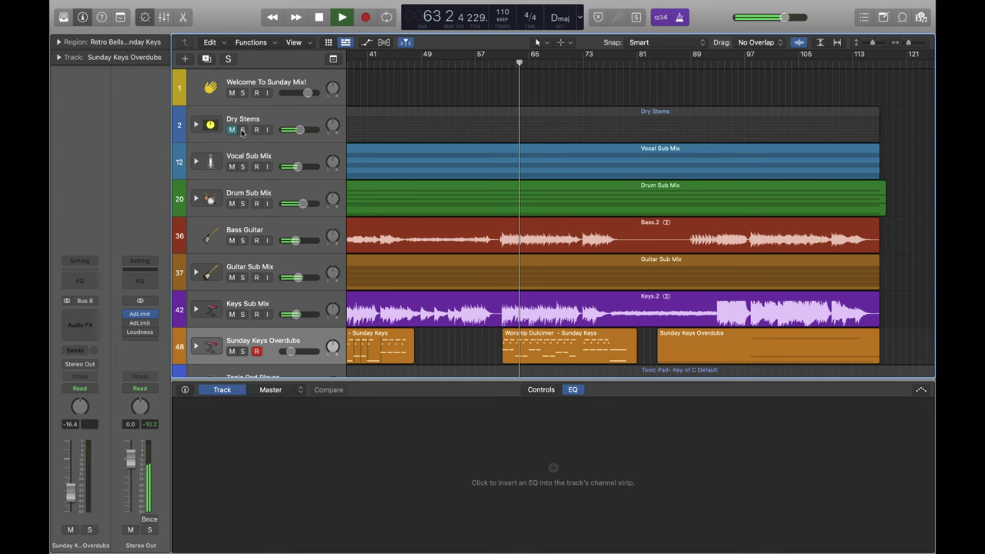
# Lower Sunday Keys Overdubs to -33.0 dB and its Worship Dulcimer track to -20.5 dB.
pyautogui.scroll(-3, 273, 269)
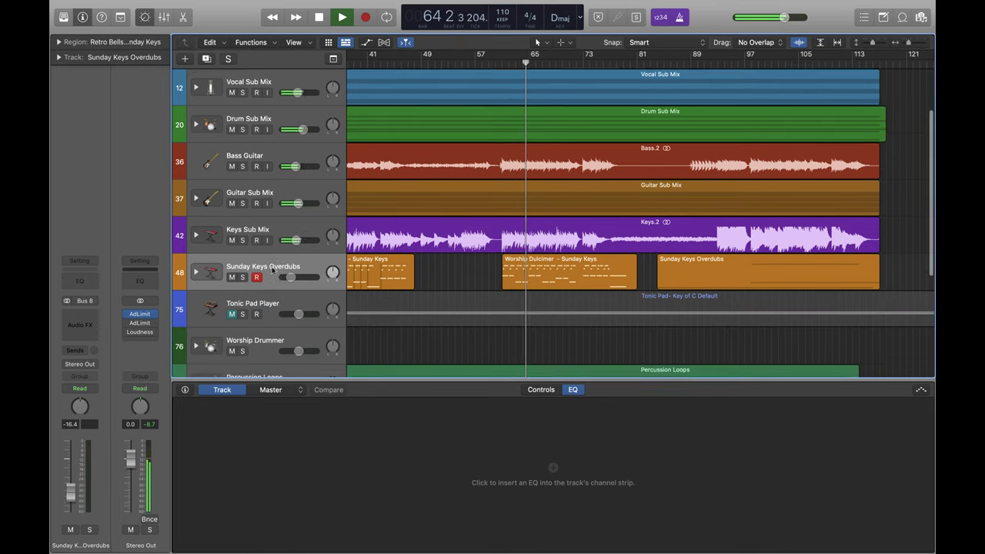
pyautogui.moveTo(289, 270); pyautogui.dragTo(284, 271)
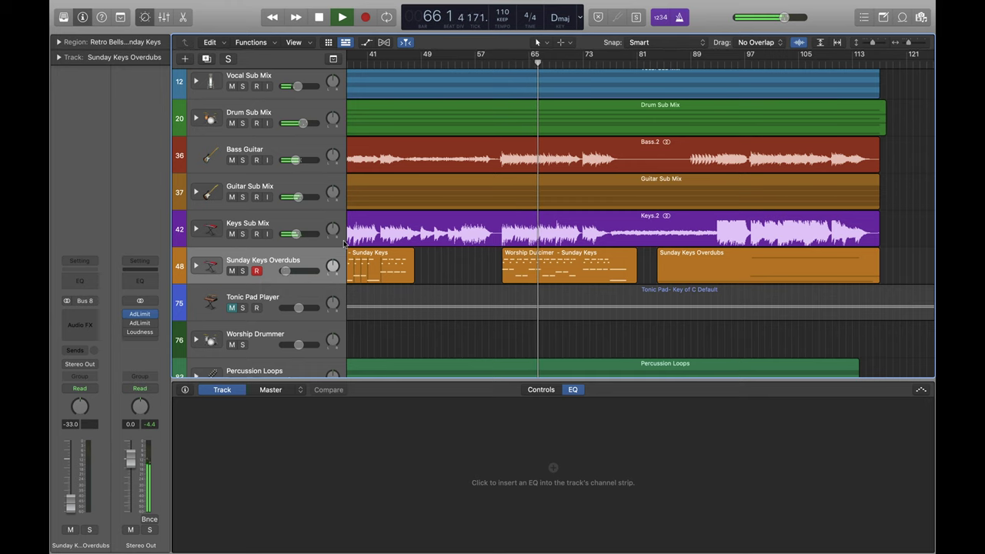
pyautogui.click(196, 265)
pyautogui.scroll(-5, 299, 265)
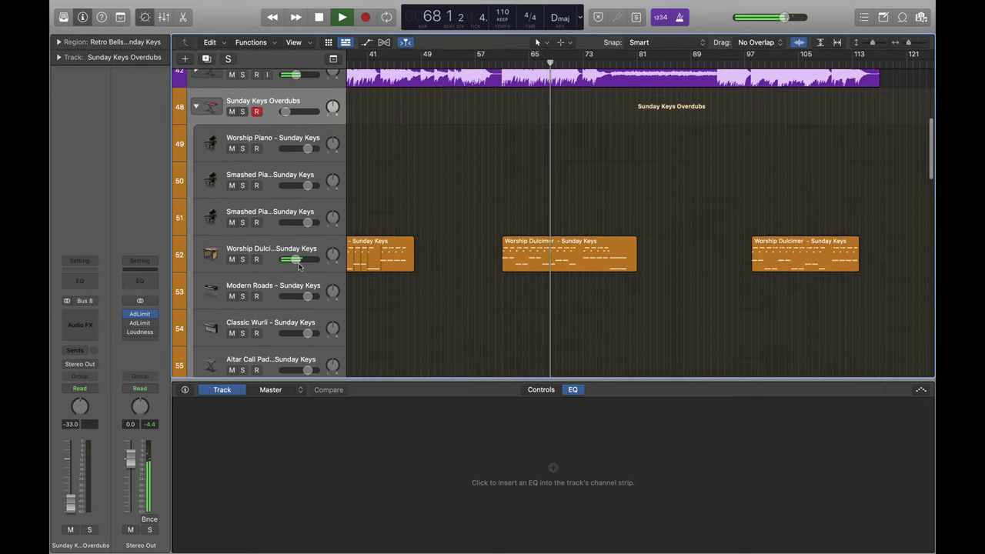
pyautogui.moveTo(300, 265); pyautogui.dragTo(292, 259)
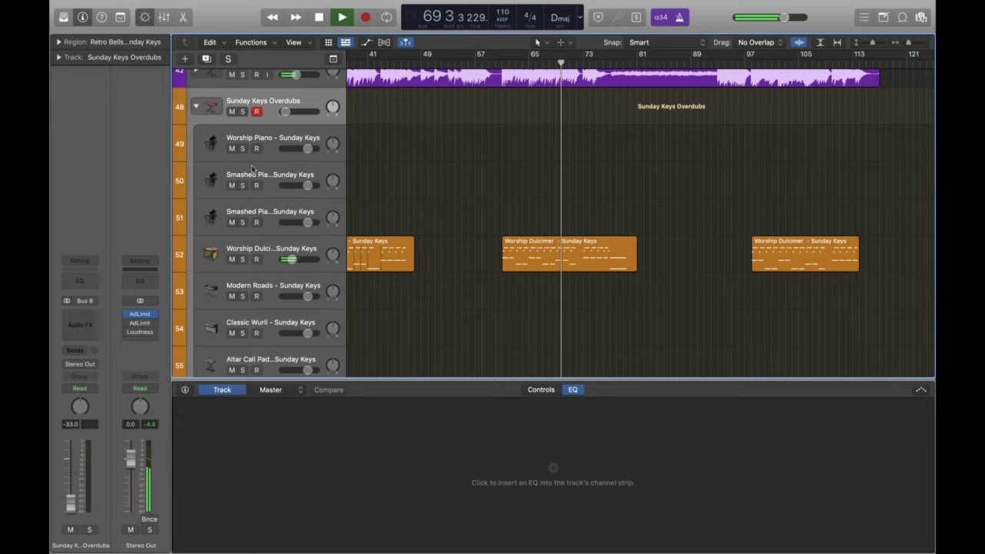
# Deselect the region, collapse the Sunday Keys Overdubs stack, and stop playback.
pyautogui.click(270, 105)
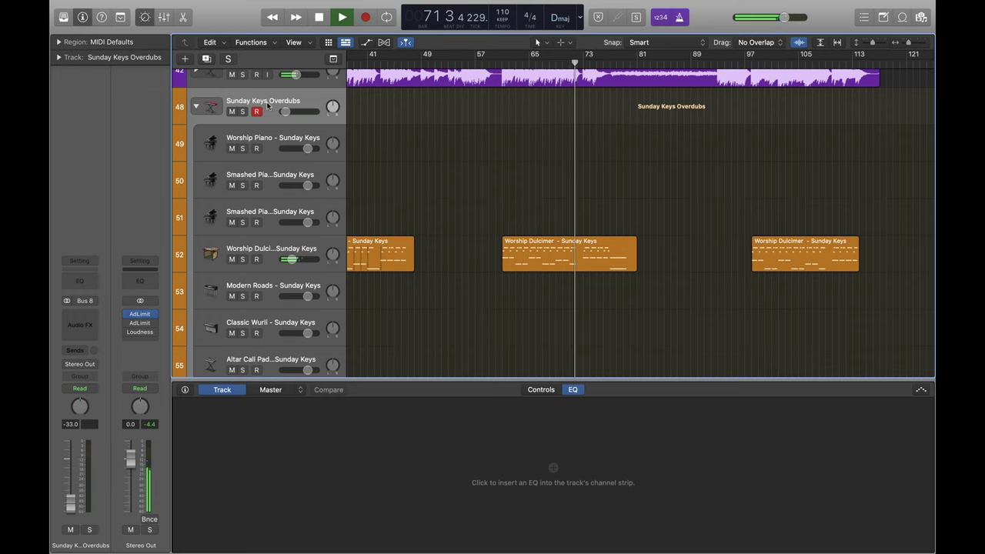
pyautogui.click(195, 106)
pyautogui.scroll(5, 426, 166)
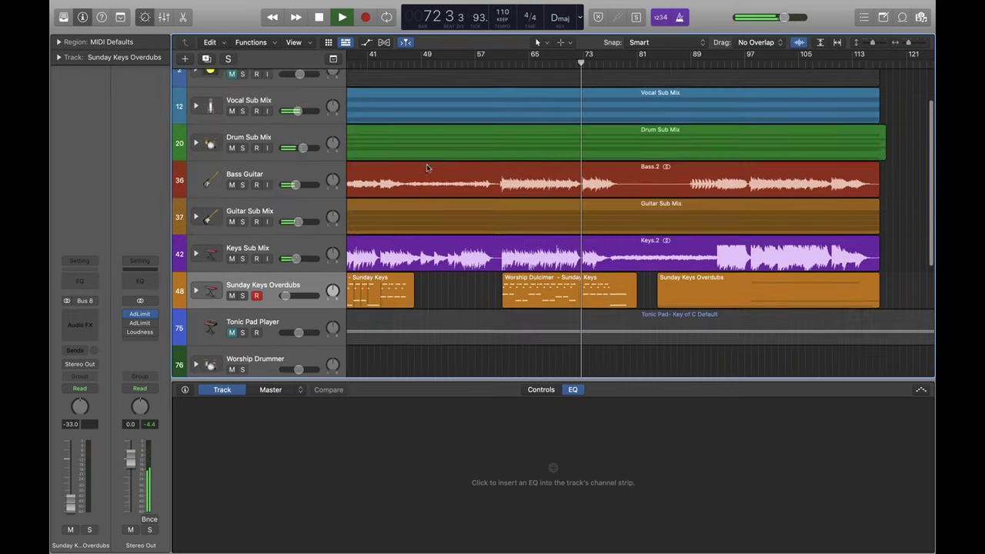
pyautogui.scroll(3, 426, 166)
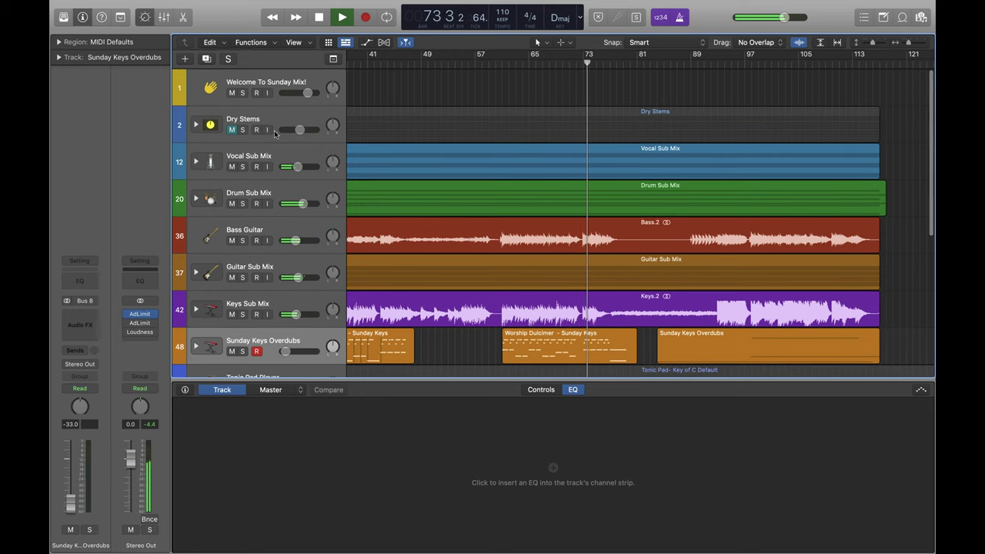
pyautogui.click(319, 17)
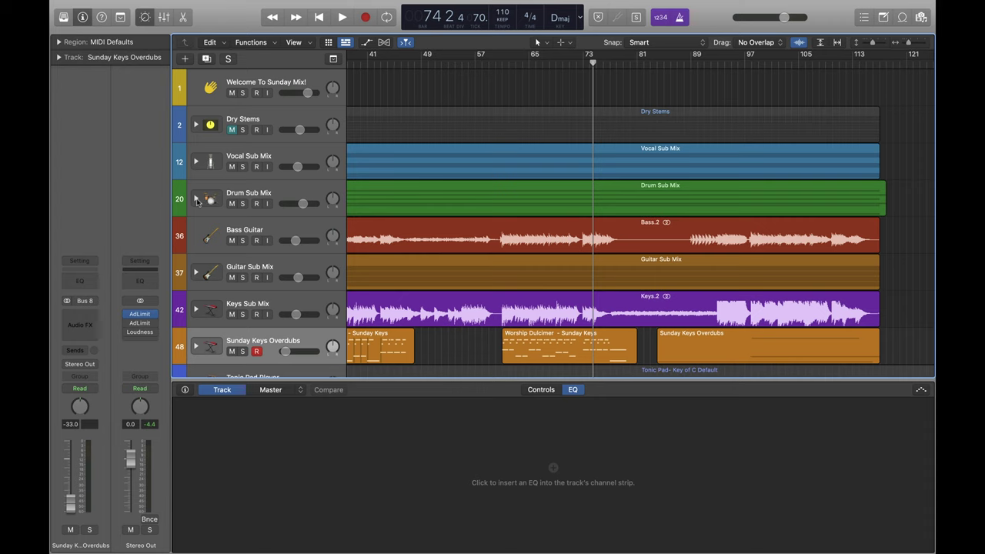
# Expand the Drum Sub Mix stack and scroll through its kick, snare and tom tracks.
pyautogui.click(196, 199)
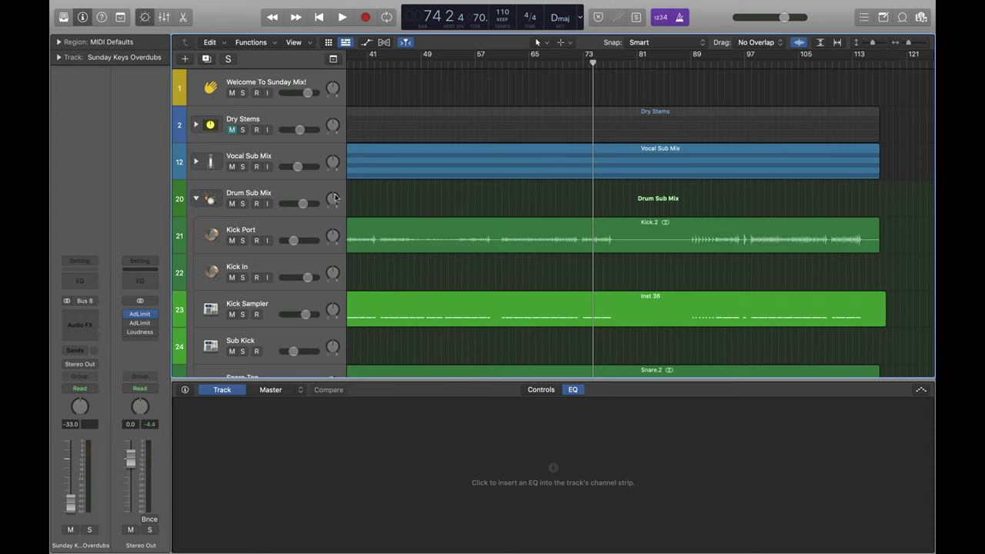
pyautogui.scroll(-4, 431, 246)
pyautogui.hscroll(-10, 431, 231)
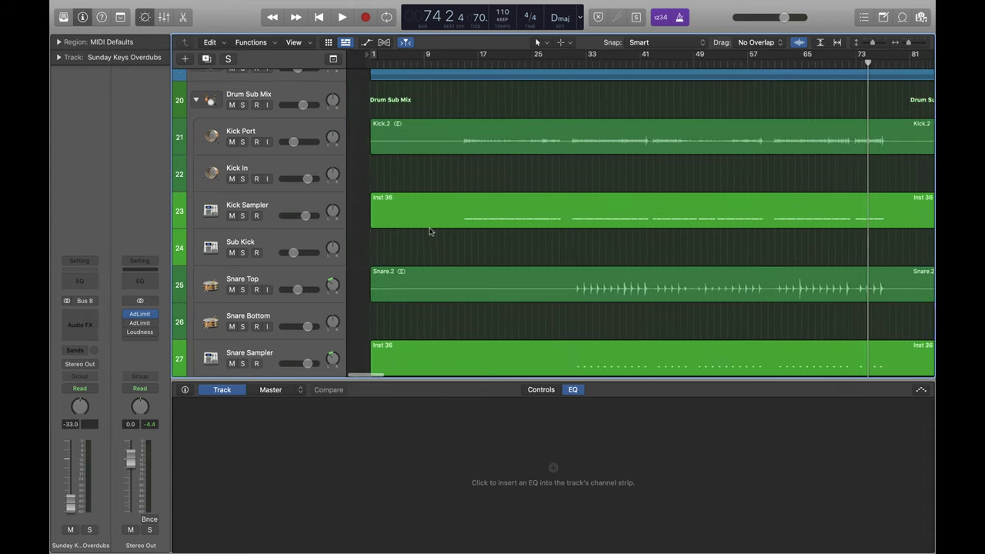
pyautogui.scroll(-1, 336, 186)
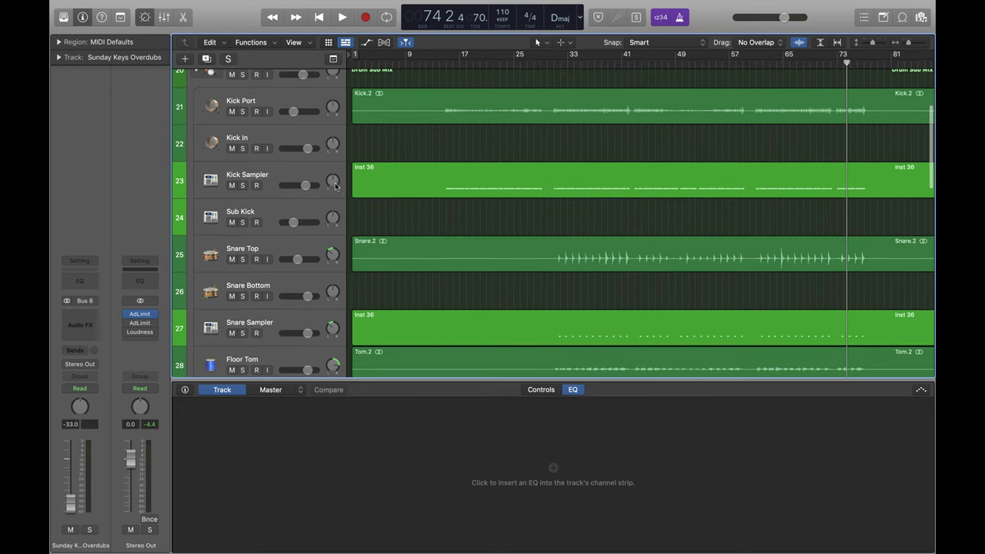
pyautogui.scroll(-1, 333, 181)
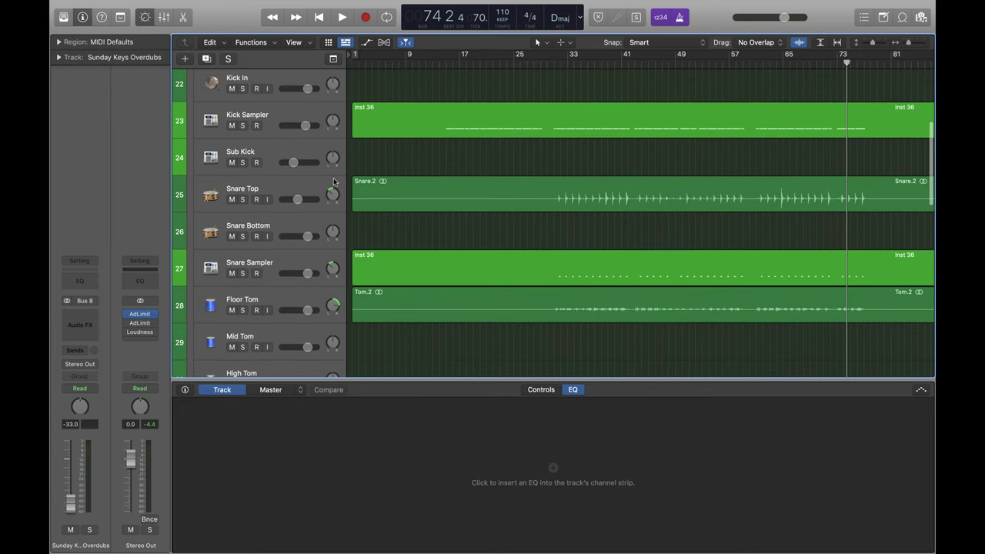
pyautogui.scroll(2, 312, 164)
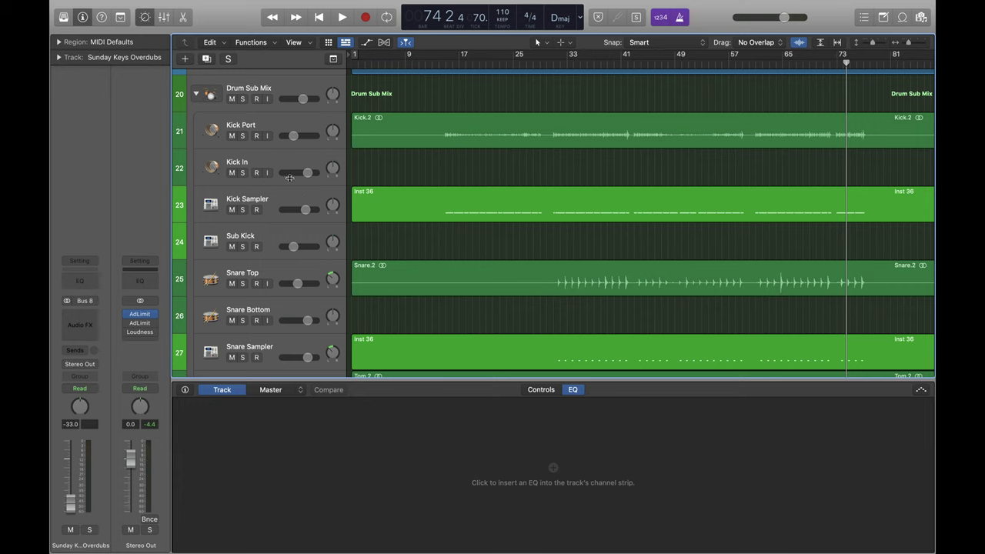
pyautogui.scroll(-1, 292, 271)
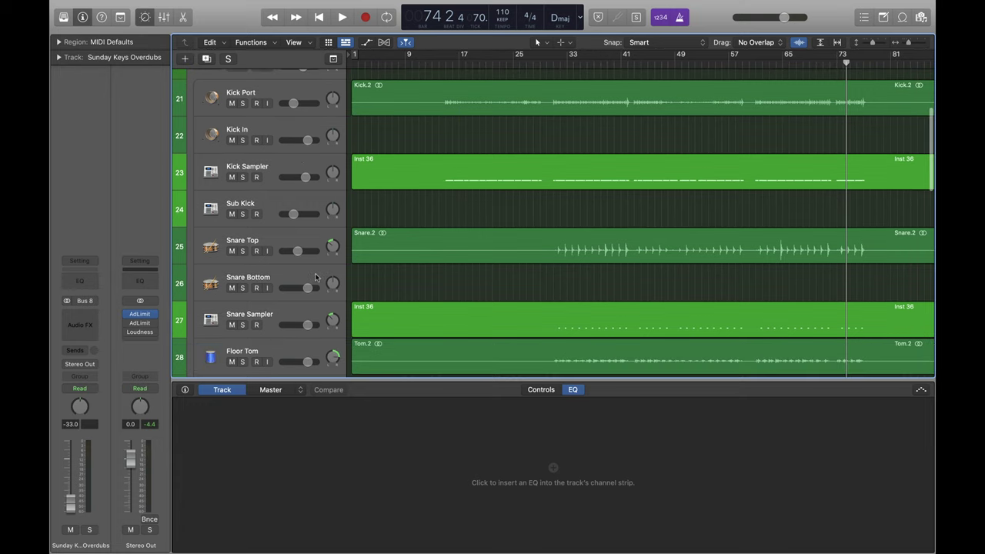
pyautogui.scroll(-1, 313, 284)
pyautogui.scroll(-5, 311, 284)
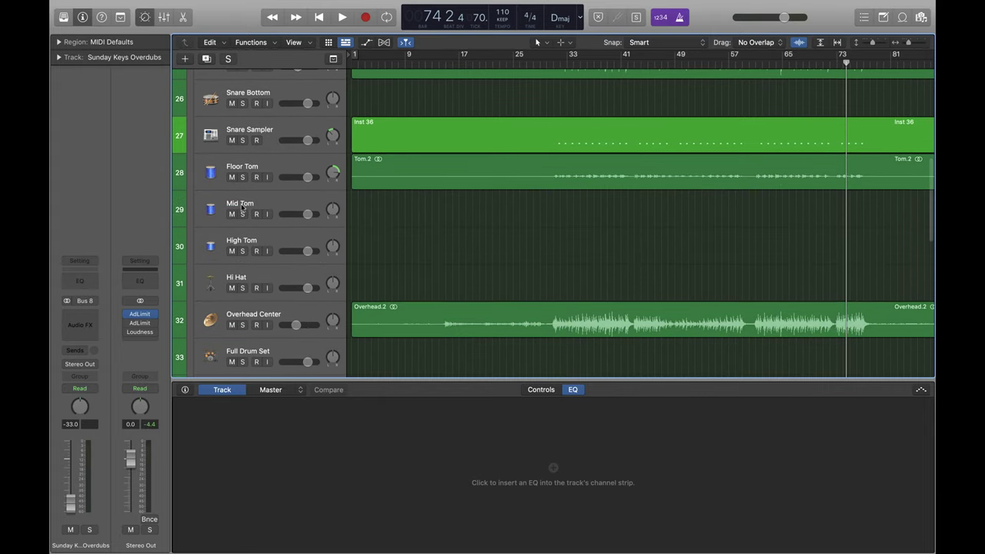
# Select Mid Tom to display its EQ curve and move the playhead to bar 14.
pyautogui.click(245, 205)
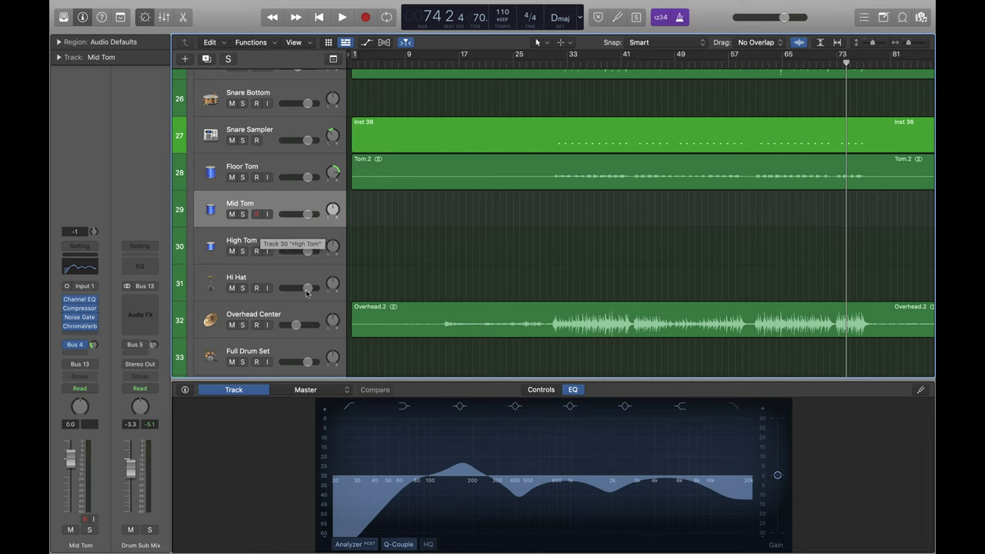
pyautogui.scroll(10, 425, 270)
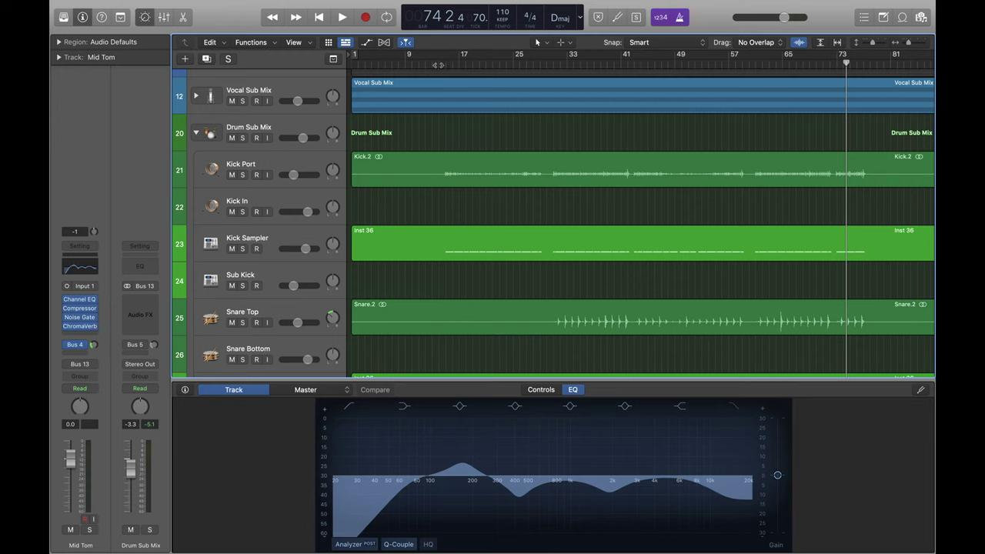
pyautogui.click(438, 64)
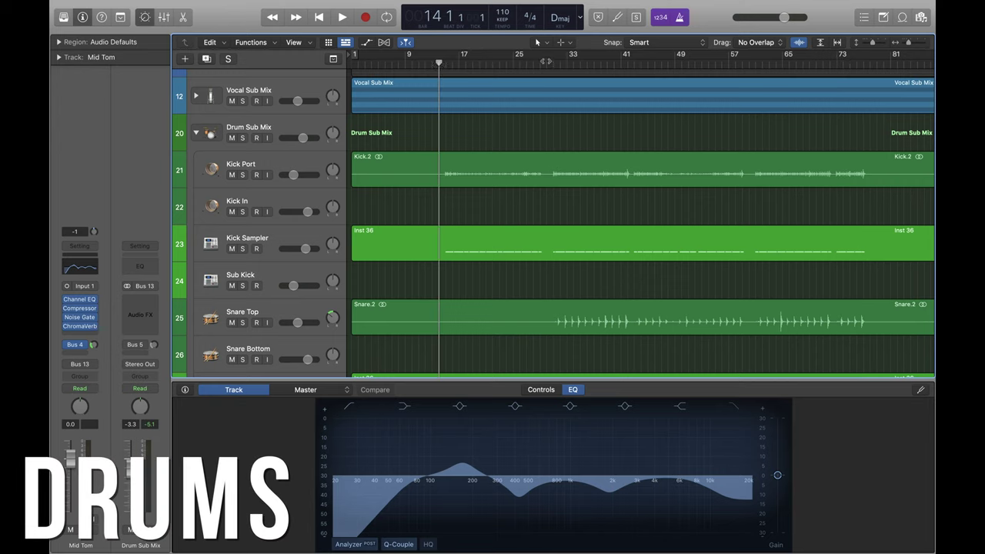
# Play from bar 30 with Kick Port and Snare Top soloed.
pyautogui.click(546, 61)
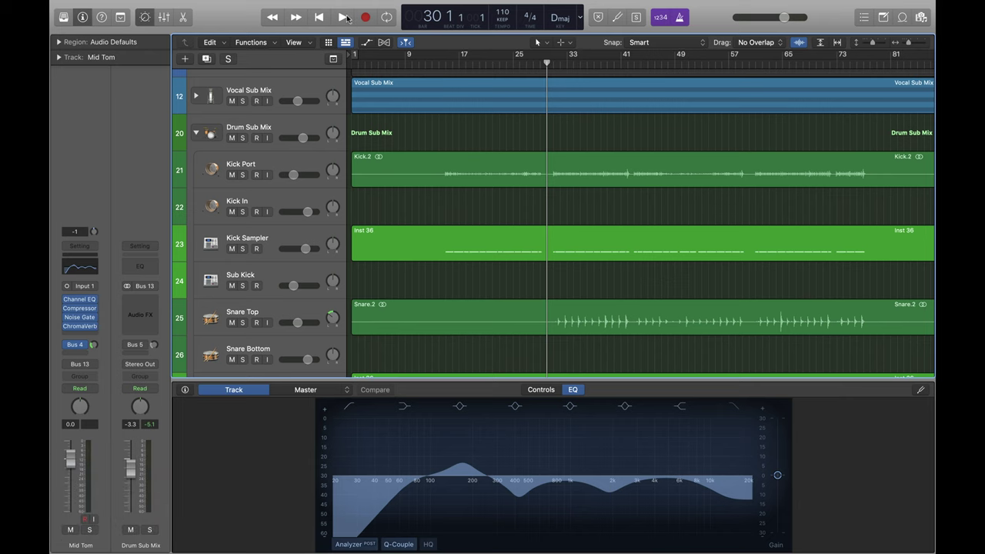
pyautogui.click(343, 17)
pyautogui.click(242, 175)
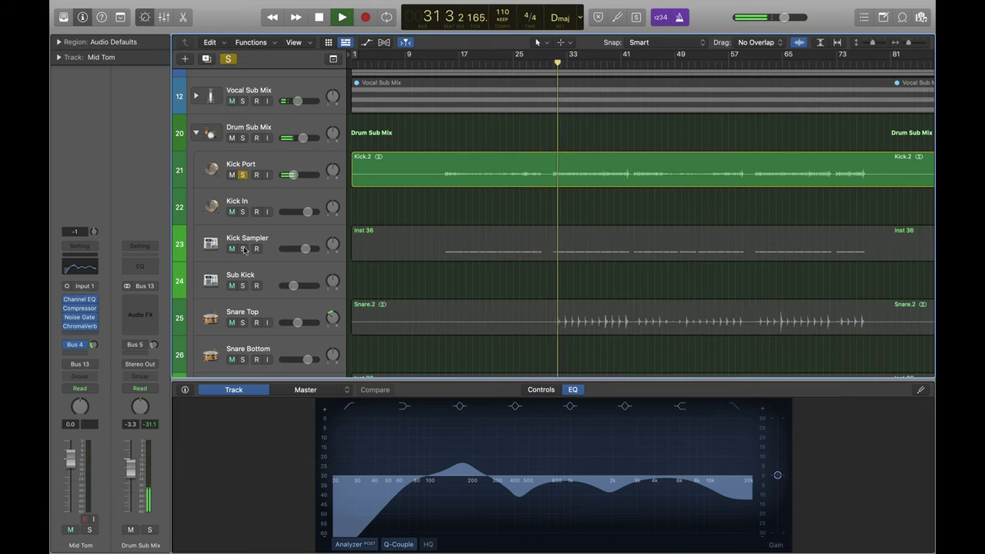
pyautogui.click(242, 323)
# Add Floor Tom and Overhead Center to the solos and show Overhead Center's EQ.
pyautogui.scroll(-2, 252, 319)
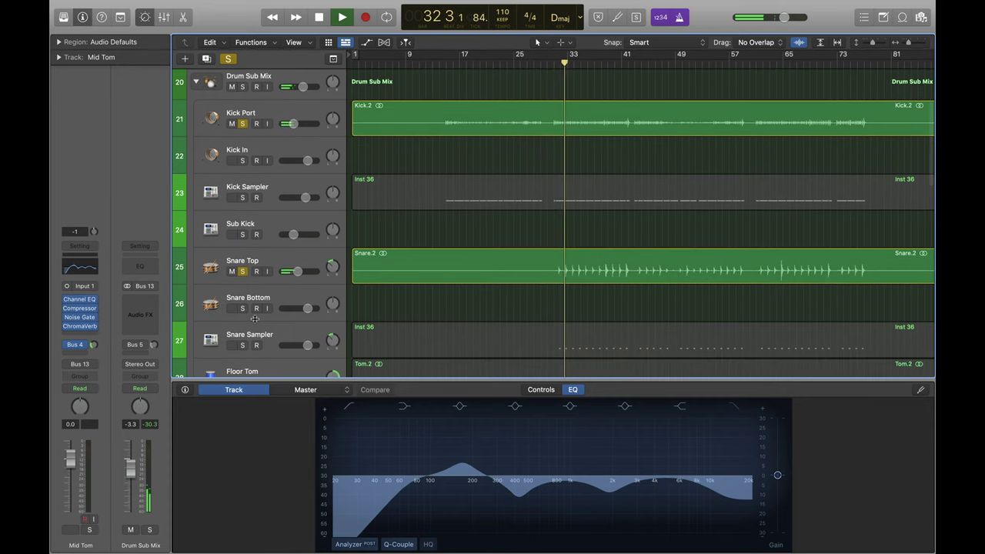
pyautogui.scroll(-4, 262, 300)
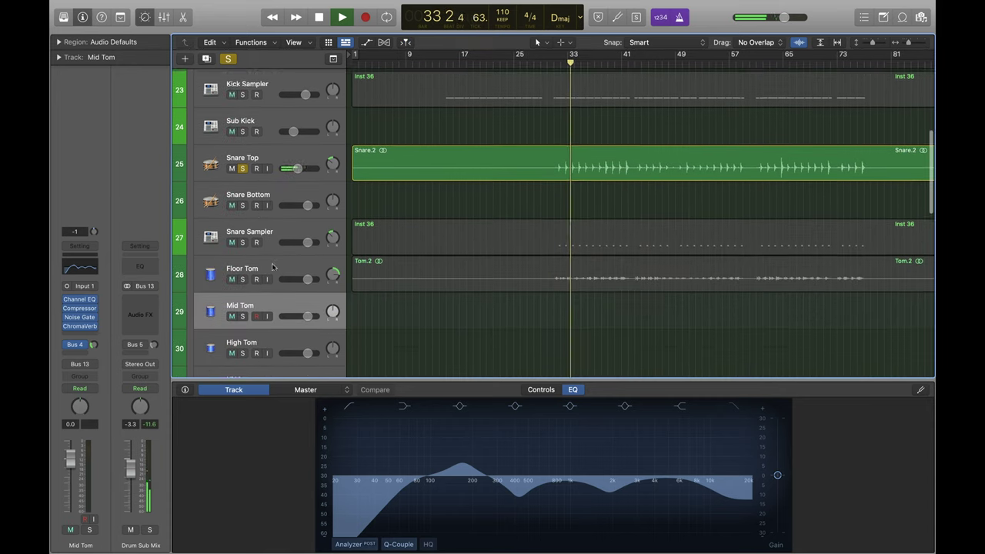
pyautogui.scroll(-3, 273, 266)
pyautogui.click(243, 213)
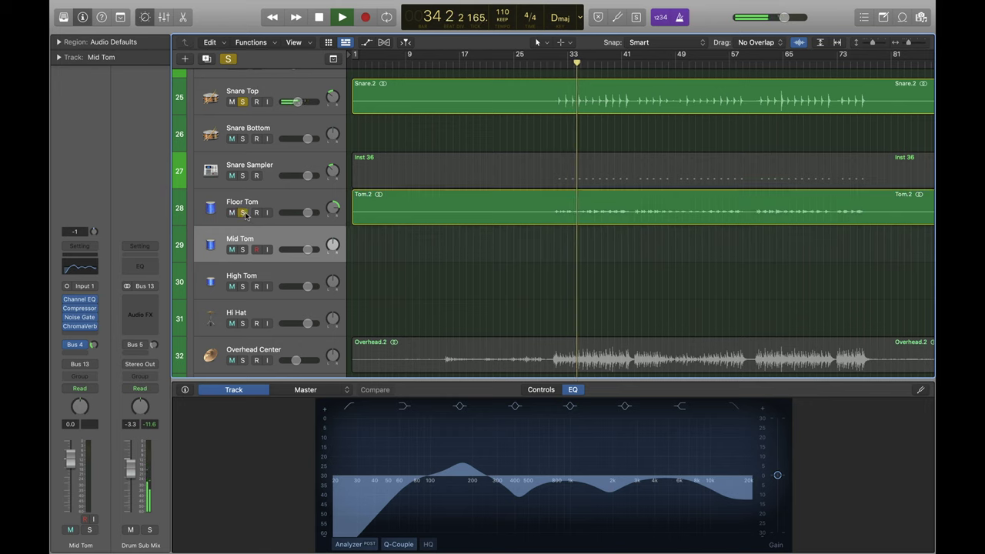
pyautogui.scroll(-2, 245, 223)
pyautogui.click(242, 327)
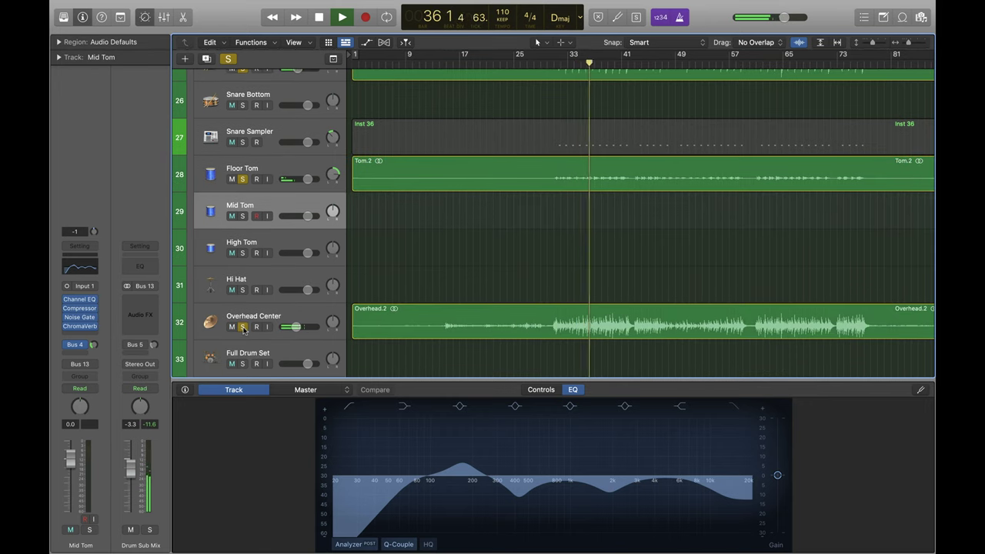
pyautogui.click(431, 319)
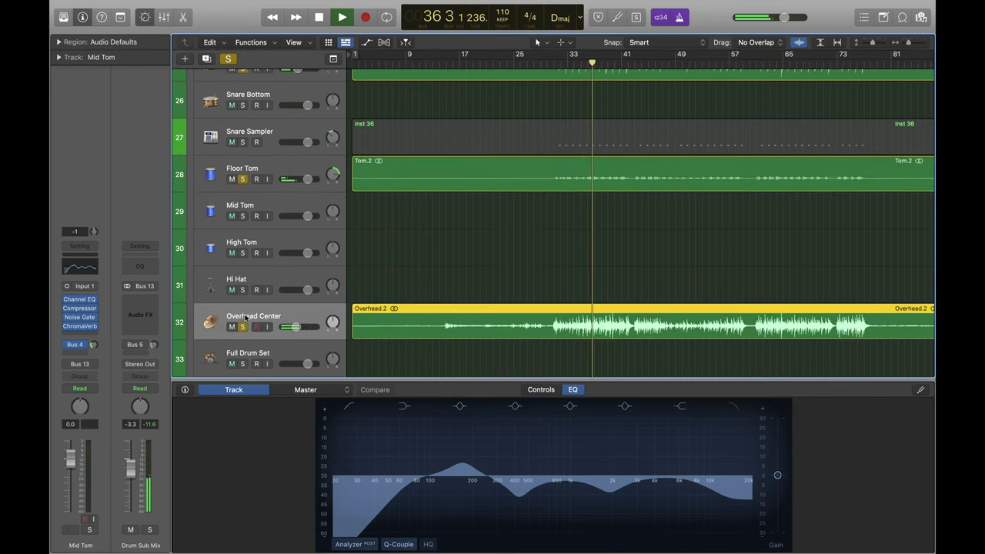
# Show the drum Smart Controls and unsolo Overhead Center and Floor Tom.
pyautogui.click(539, 389)
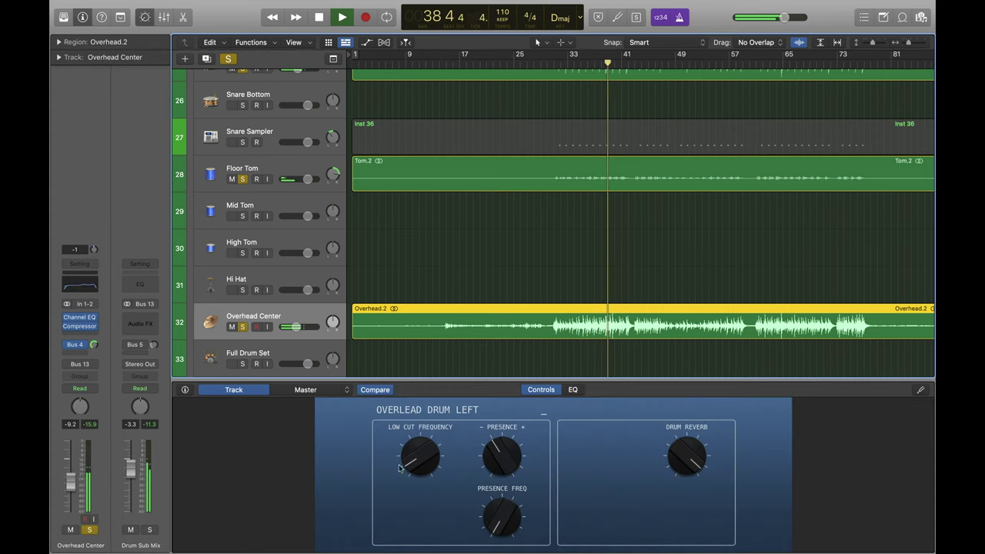
pyautogui.click(243, 327)
pyautogui.click(492, 173)
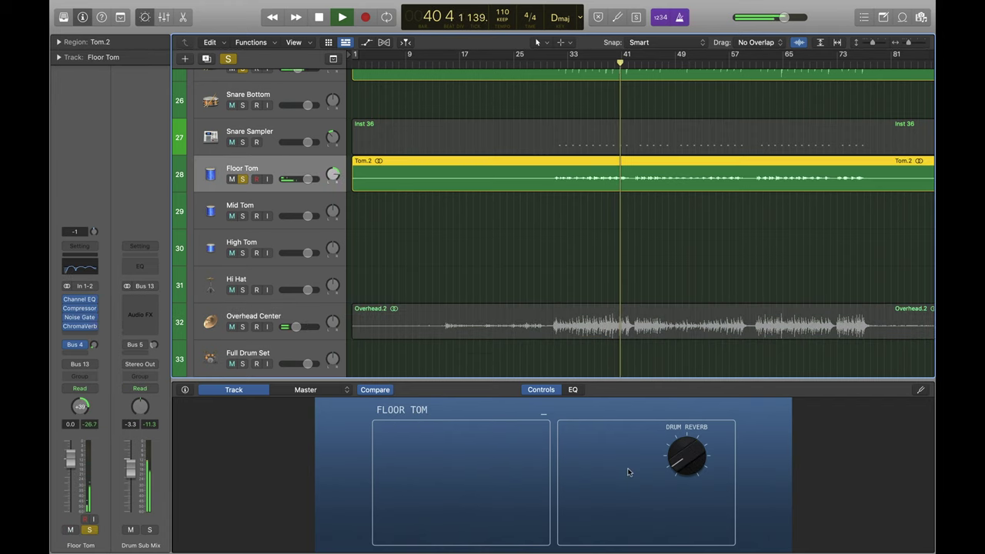
pyautogui.click(243, 179)
pyautogui.scroll(2, 253, 174)
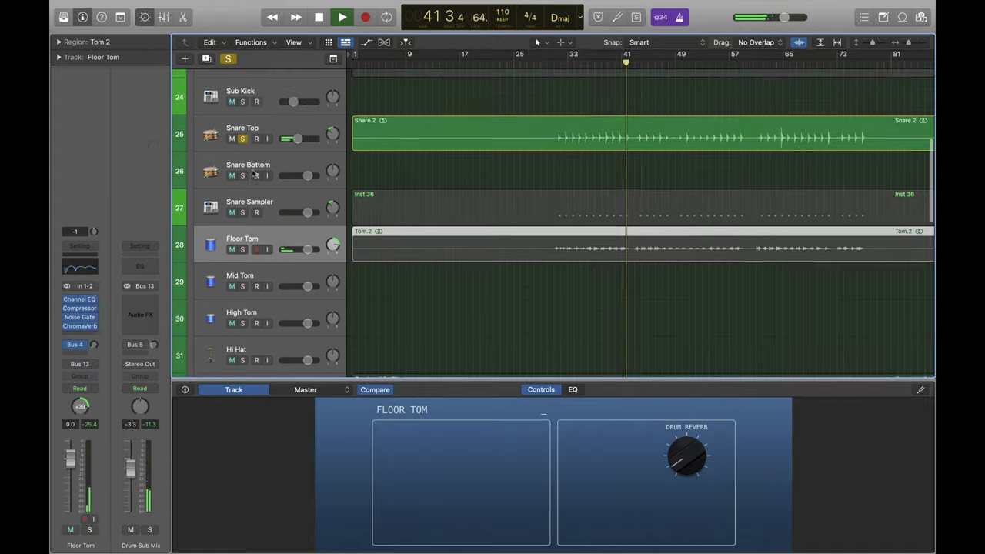
pyautogui.scroll(4, 253, 173)
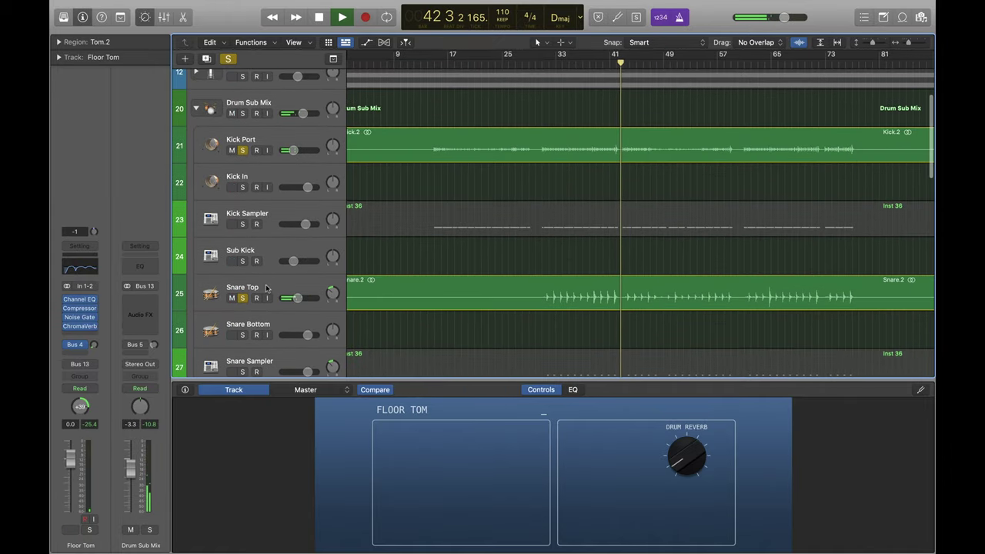
# Raise Snare Top's snare reverb to 37% and turn off the count-in.
pyautogui.click(267, 287)
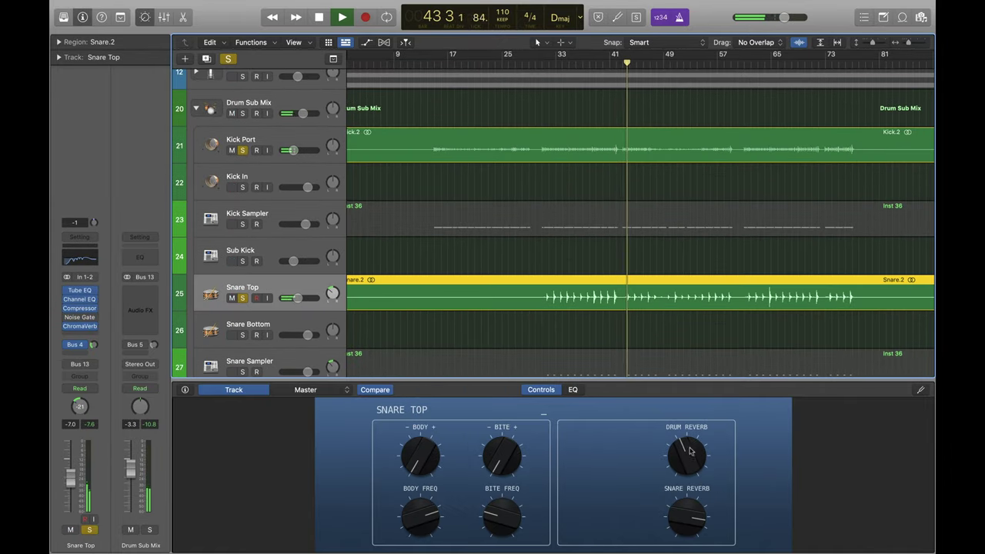
pyautogui.moveTo(688, 514); pyautogui.dragTo(684, 548)
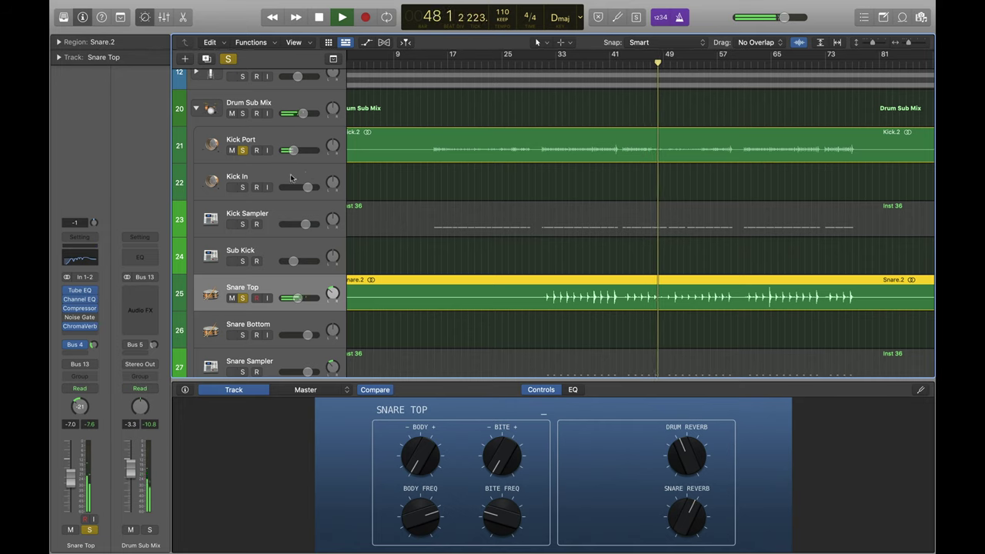
pyautogui.click(660, 17)
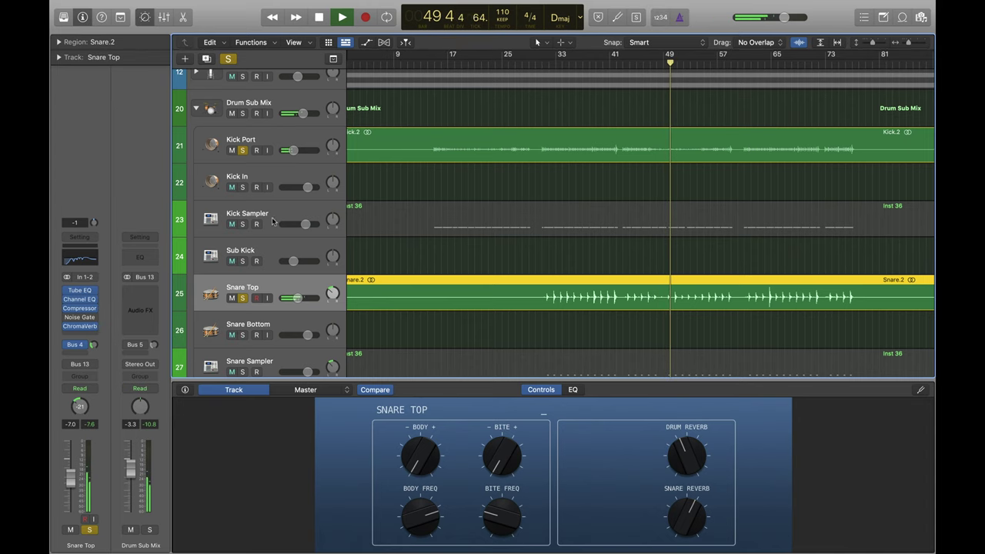
# Solo Kick Sampler, A/B it by toggling its solo, and add Snare Sampler to the solos.
pyautogui.click(247, 217)
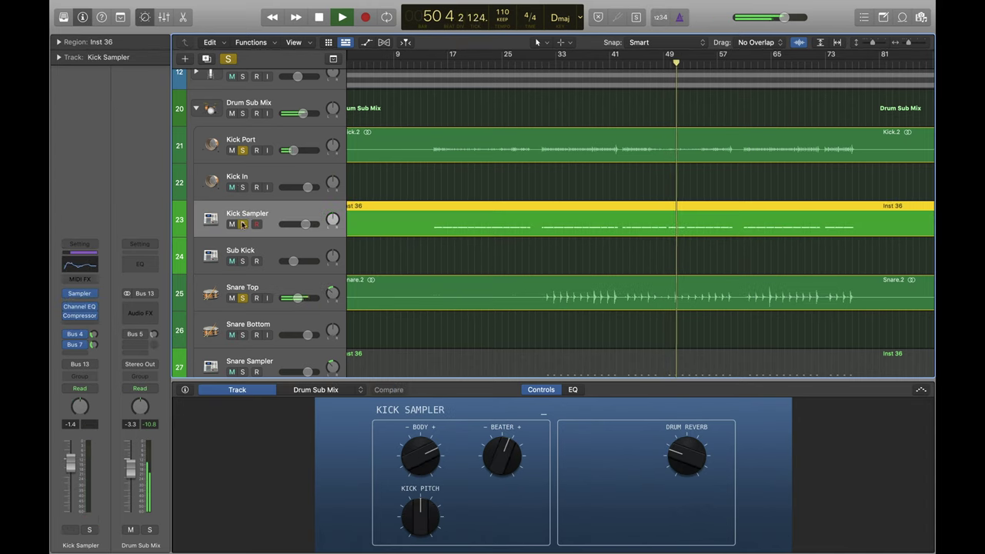
pyautogui.click(243, 224)
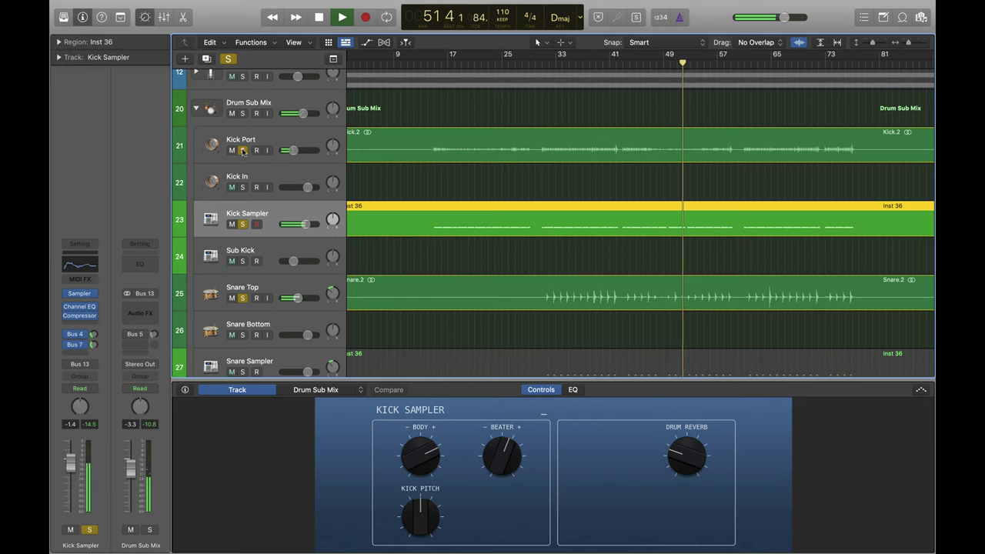
pyautogui.click(242, 150)
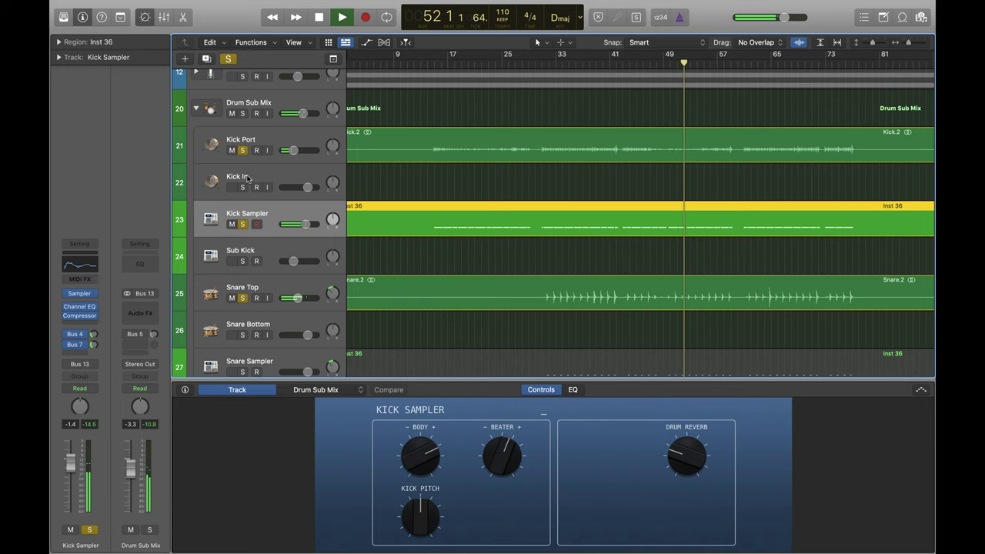
pyautogui.click(242, 224)
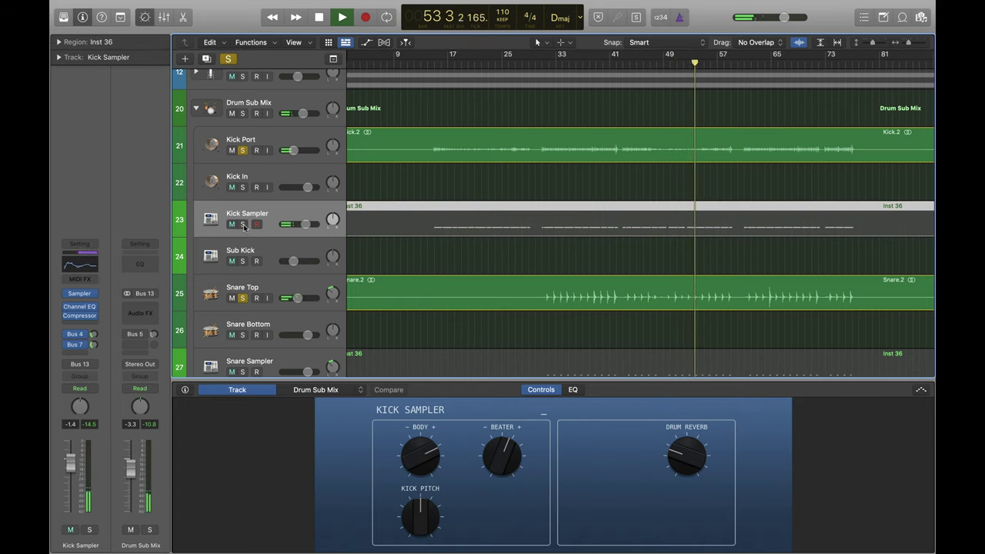
pyautogui.click(243, 223)
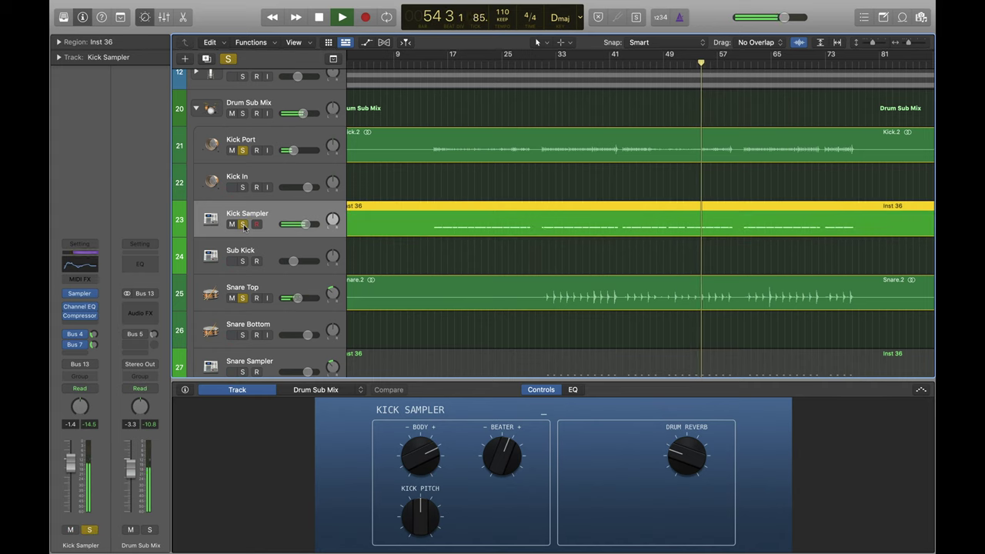
pyautogui.scroll(-2, 258, 311)
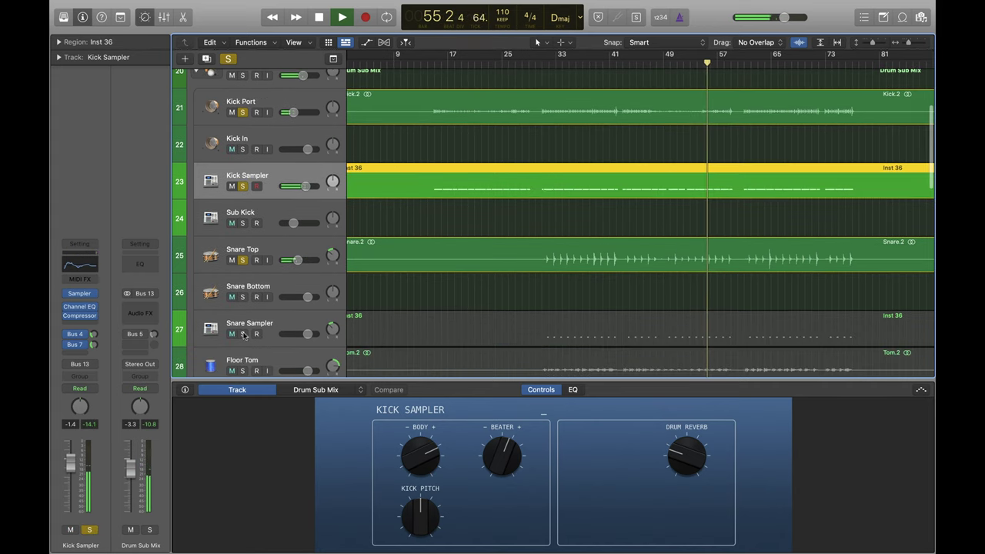
pyautogui.click(243, 334)
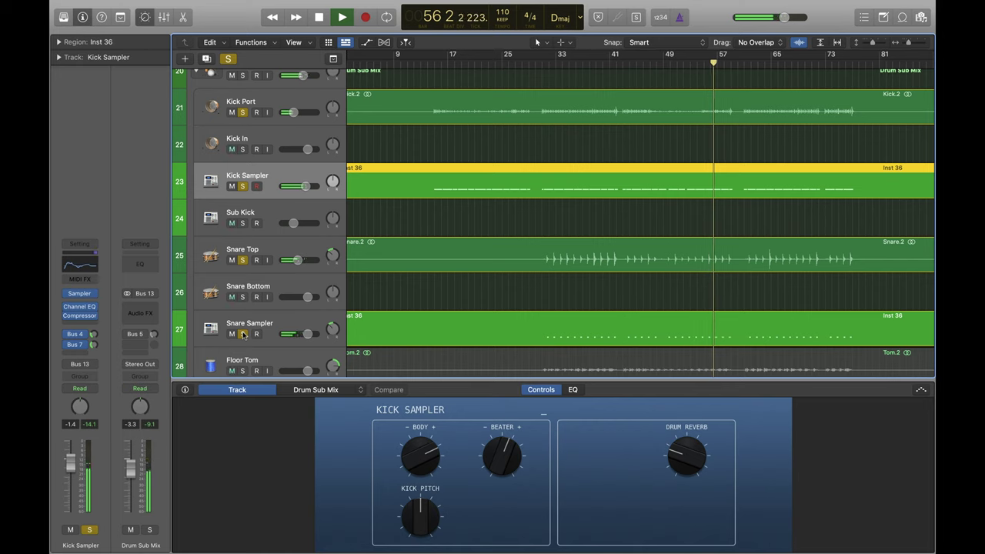
# Audition the kicks by toggling solos on Sub Kick, Snare Sampler, Snare Top and Kick Sampler.
pyautogui.click(242, 217)
pyautogui.click(242, 224)
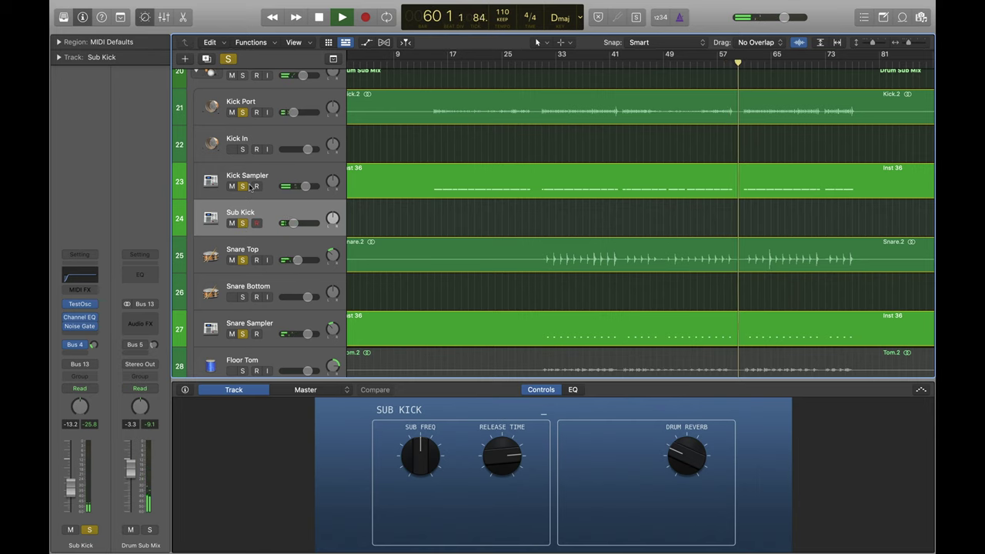
pyautogui.click(242, 334)
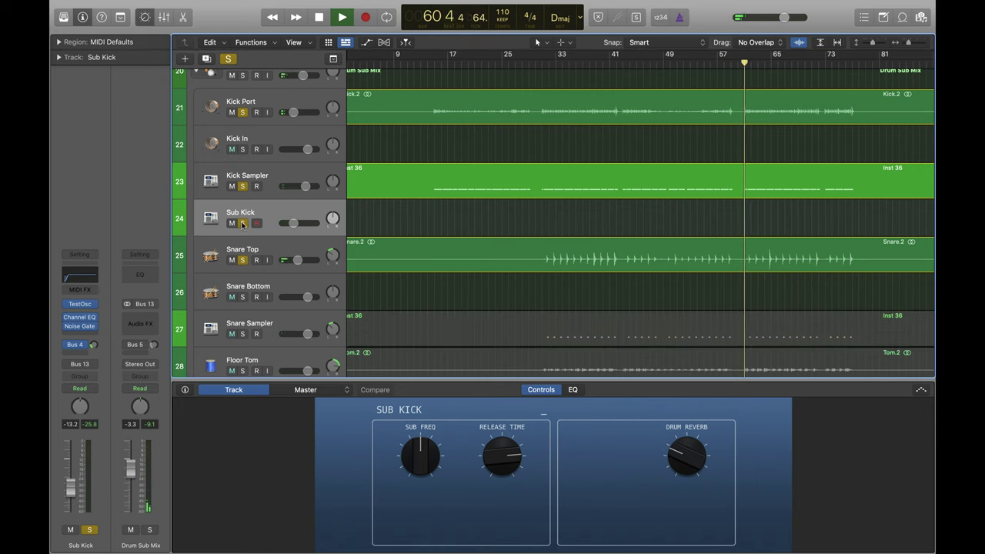
pyautogui.click(242, 260)
pyautogui.click(244, 186)
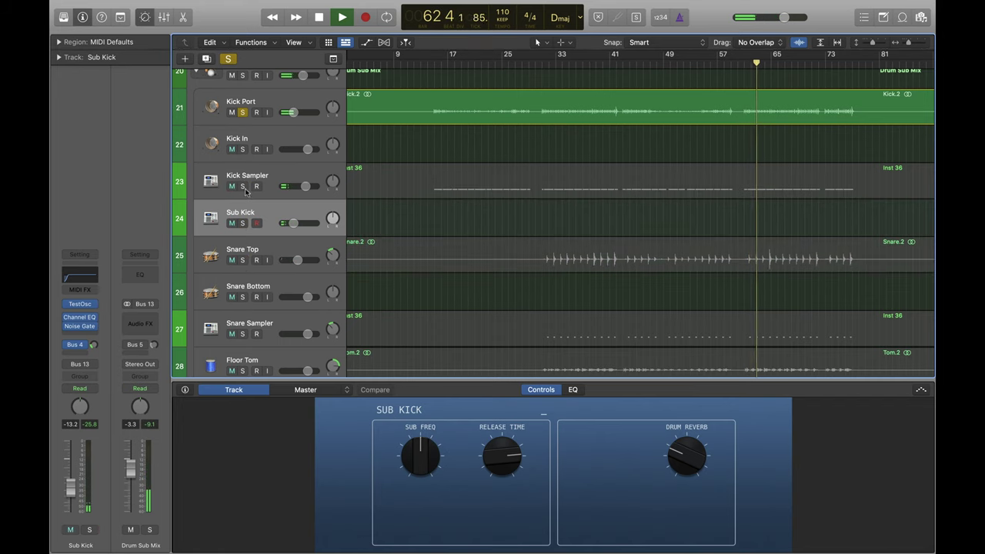
pyautogui.click(242, 223)
pyautogui.click(243, 223)
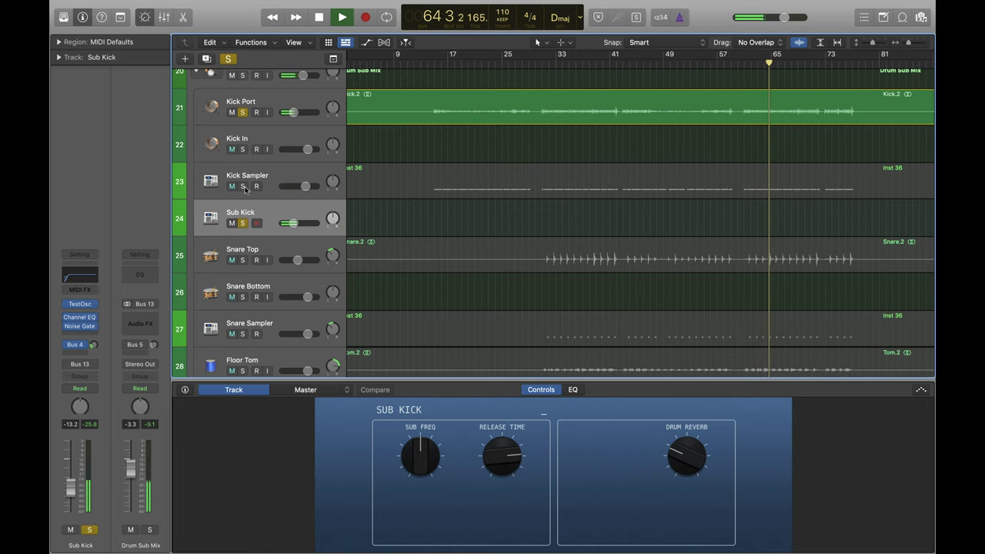
pyautogui.click(242, 186)
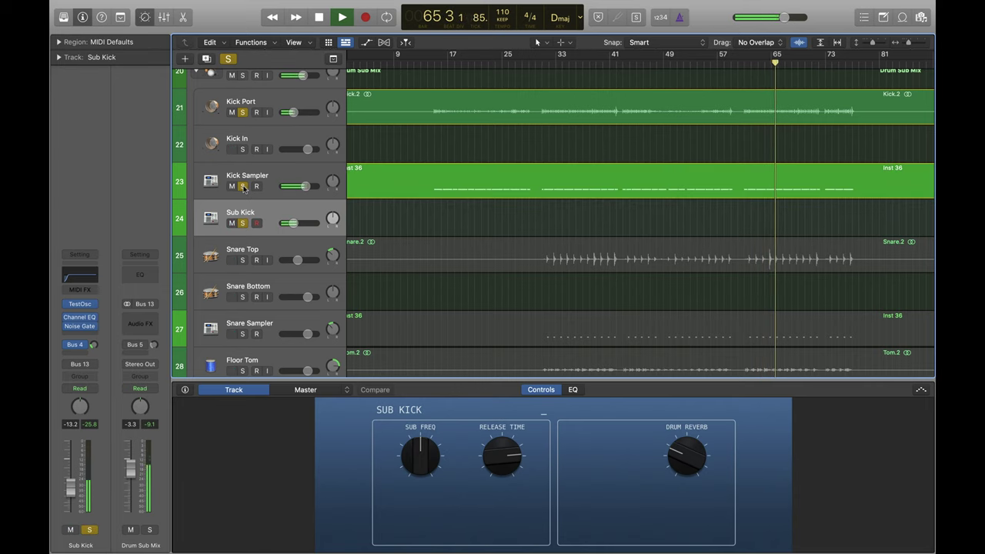
# Compare with the full mix via global Solo, then re-solo Snare Top and Snare Sampler.
pyautogui.click(229, 60)
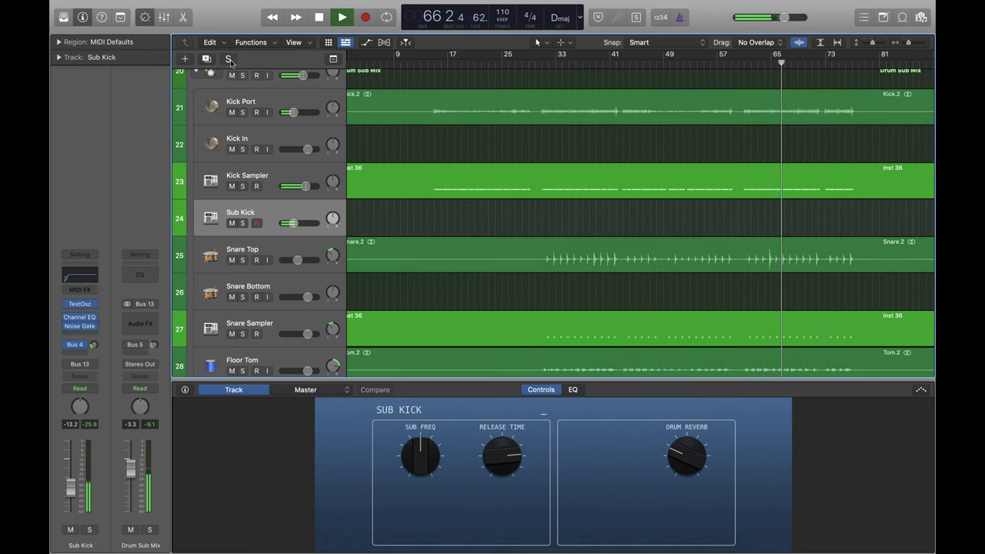
pyautogui.click(228, 60)
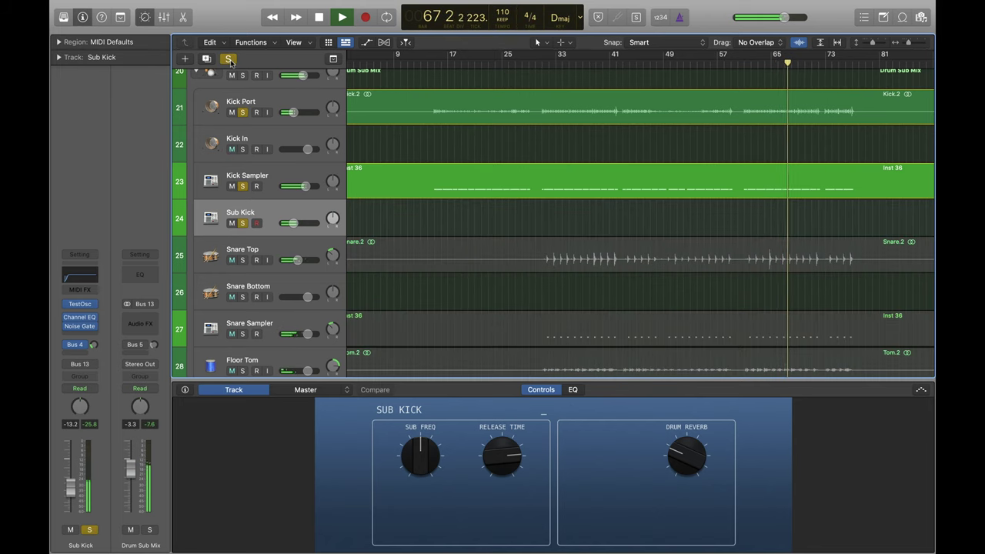
pyautogui.click(242, 260)
pyautogui.click(242, 334)
pyautogui.scroll(-2, 252, 343)
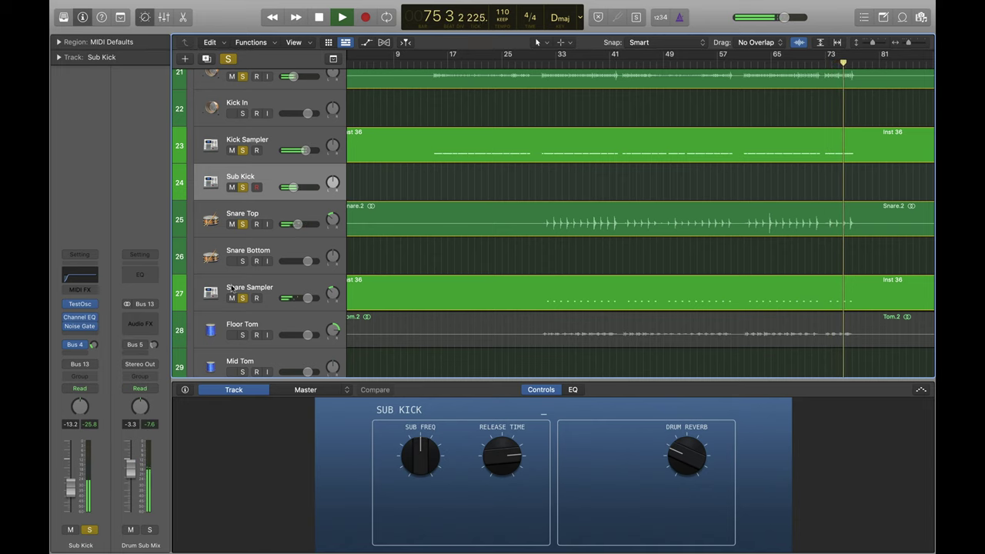
# Unsolo Snare Sampler, Snare Top and Kick Sampler, leaving Kick Port soloed.
pyautogui.click(243, 298)
pyautogui.click(242, 224)
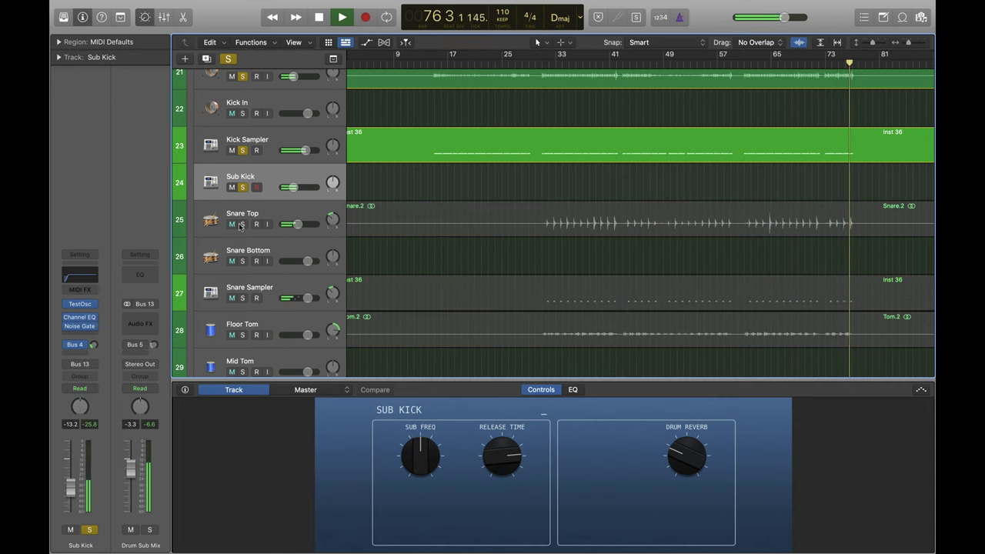
pyautogui.click(243, 150)
pyautogui.scroll(3, 247, 154)
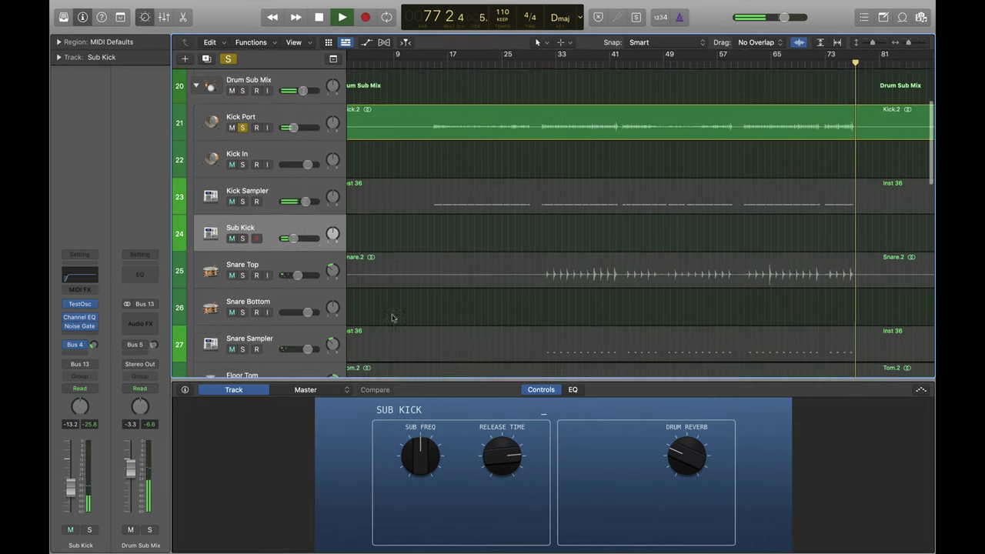
# Show Sub Kick's EQ curve, unsolo Kick Port and collapse the Drum Sub Mix stack.
pyautogui.click(572, 389)
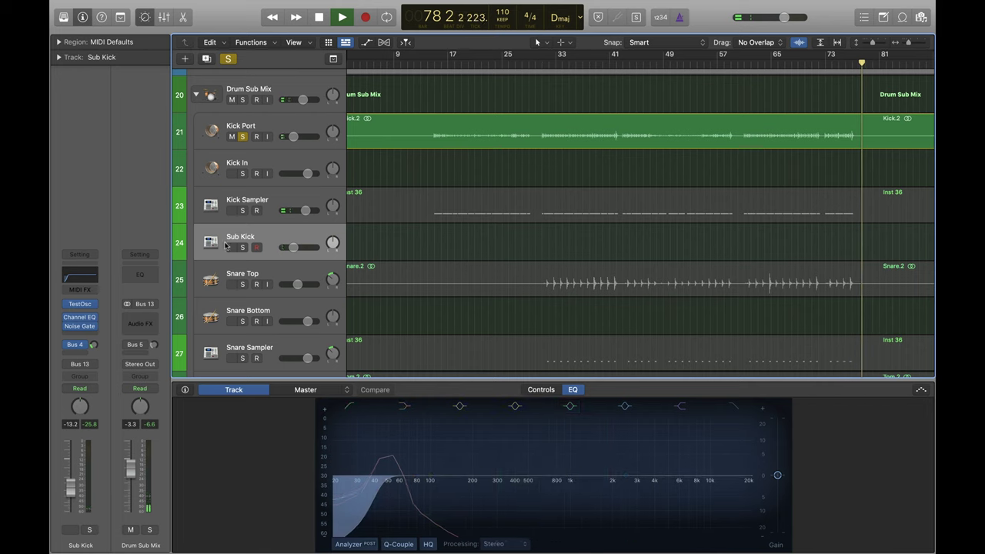
pyautogui.click(242, 136)
pyautogui.scroll(2, 238, 158)
pyautogui.scroll(2, 238, 162)
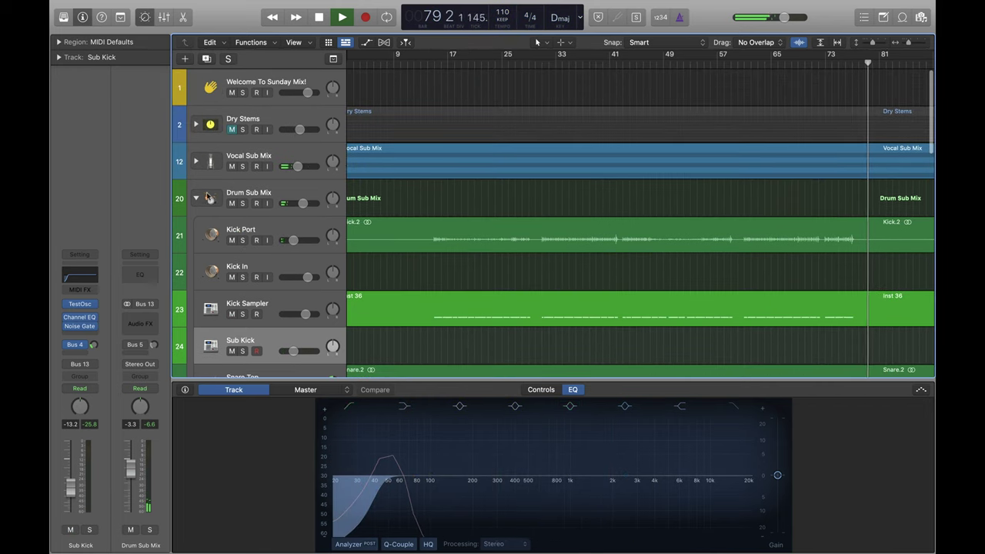
pyautogui.click(196, 198)
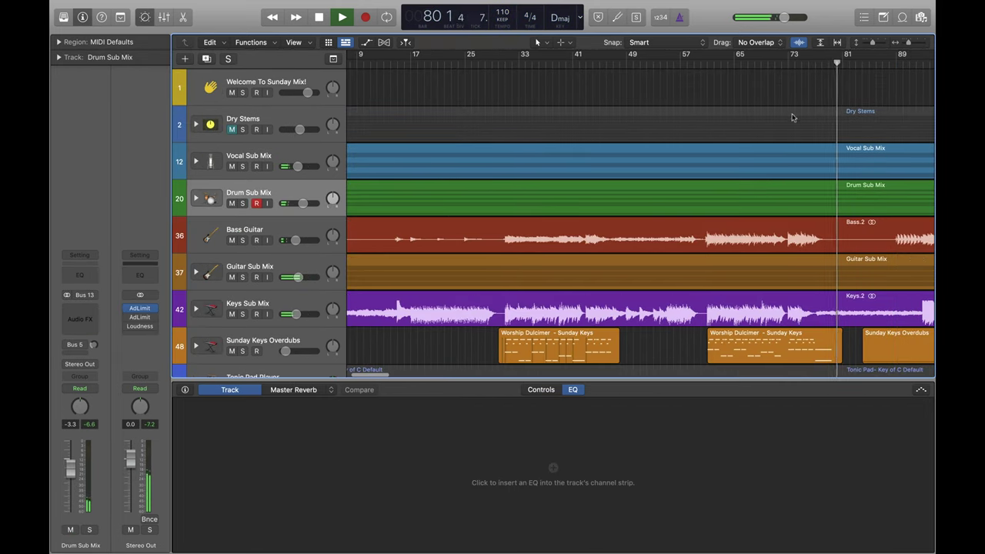
# Move playback to around bar 37, then expand and solo the Vocal Sub Mix stack.
pyautogui.click(462, 82)
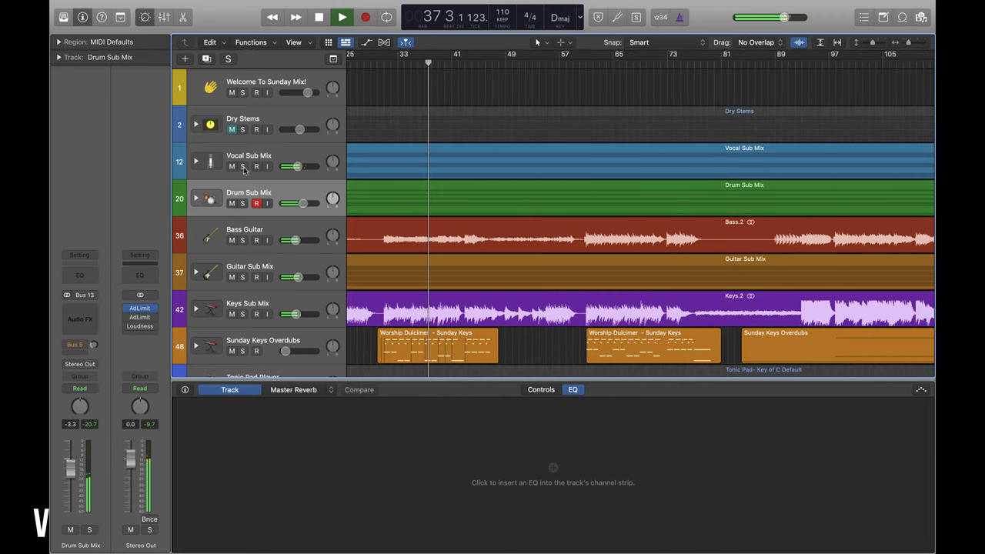
pyautogui.click(196, 161)
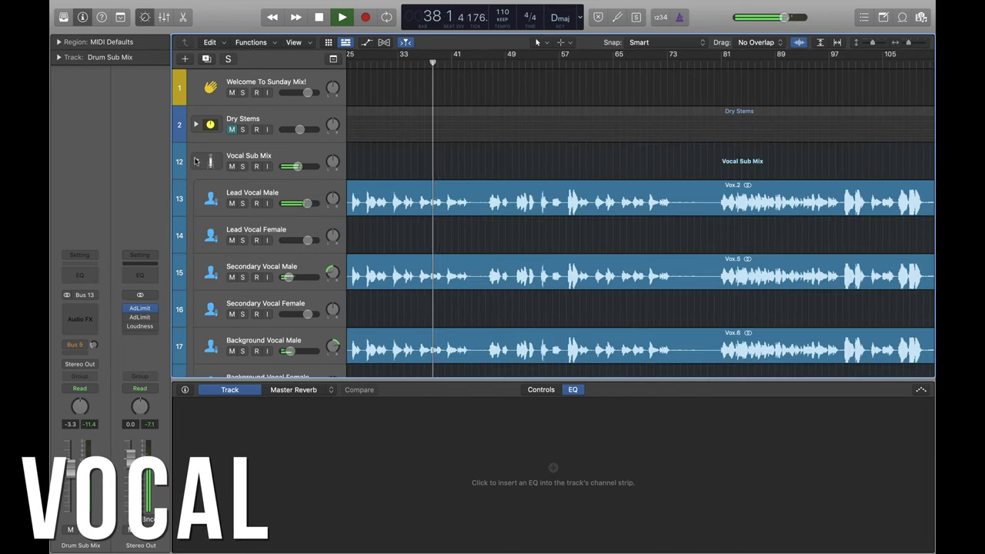
pyautogui.click(242, 167)
pyautogui.scroll(-1, 264, 187)
pyautogui.scroll(-5, 264, 187)
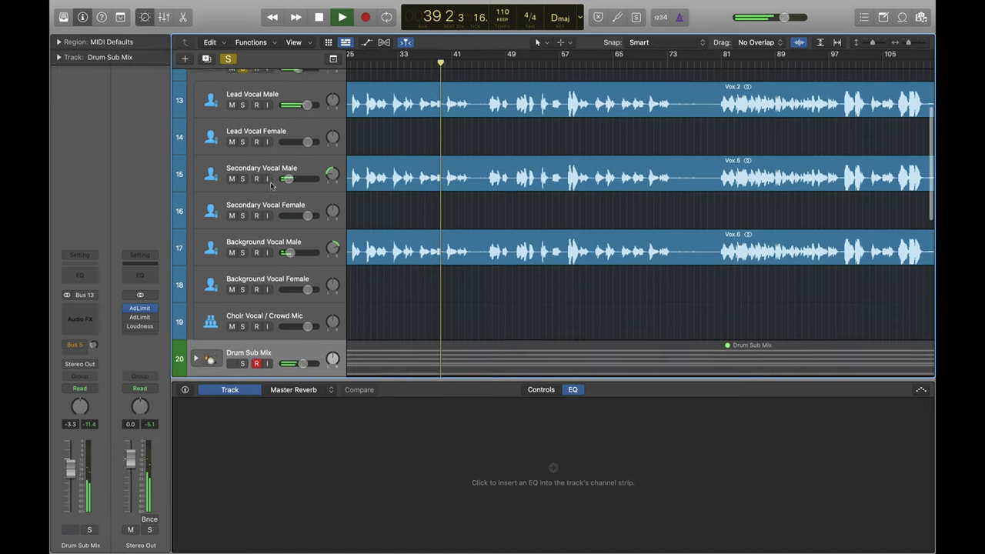
pyautogui.scroll(2, 313, 135)
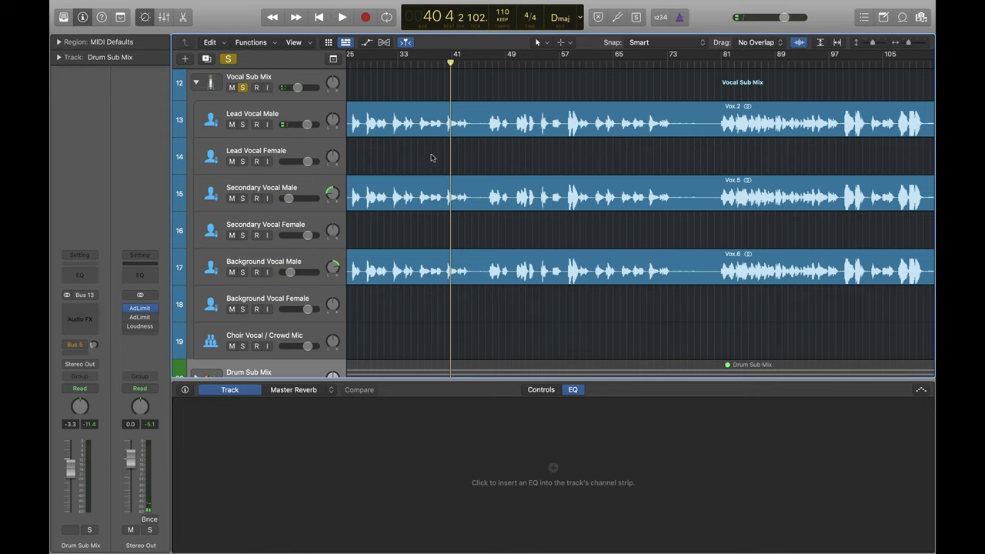
pyautogui.hscroll(-5, 427, 158)
# Solo Lead Vocal Male with its compressor controls shown, audition briefly, and return to bar 1.
pyautogui.click(266, 114)
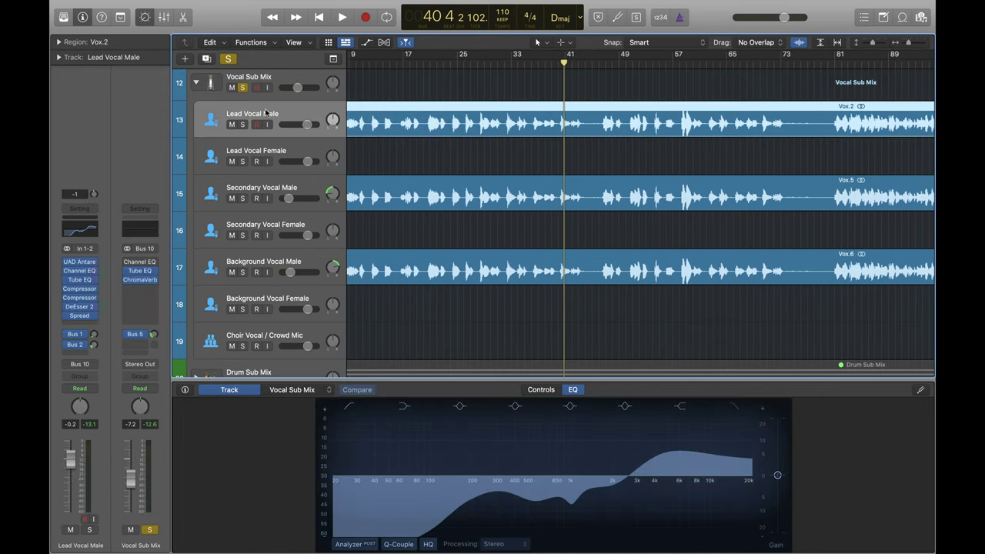
pyautogui.click(543, 390)
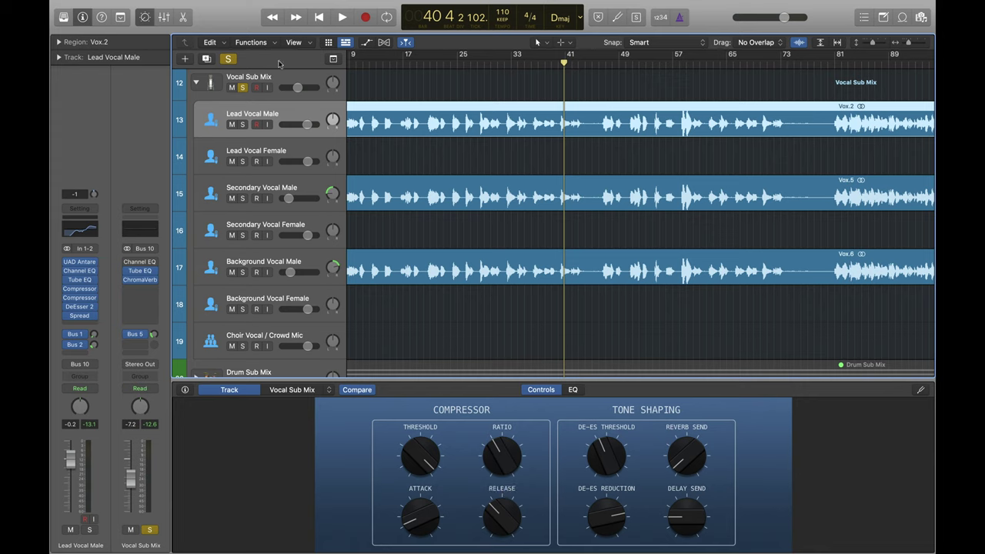
pyautogui.click(341, 17)
pyautogui.click(243, 126)
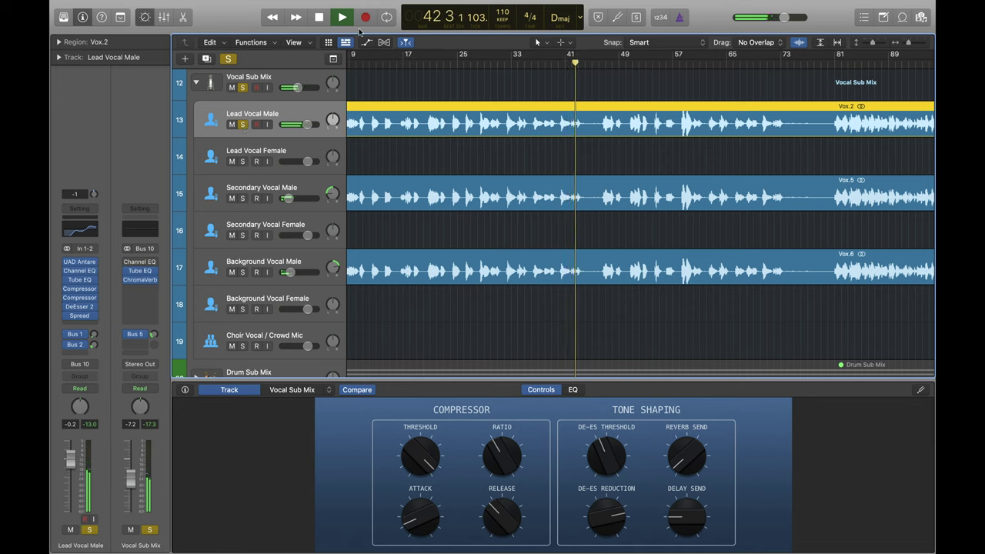
pyautogui.click(323, 19)
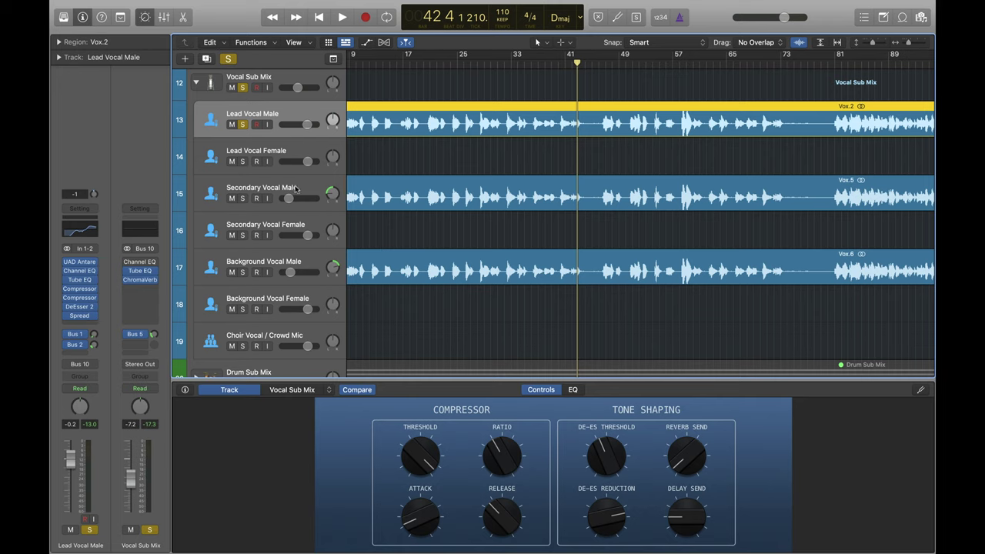
pyautogui.hscroll(-5, 437, 193)
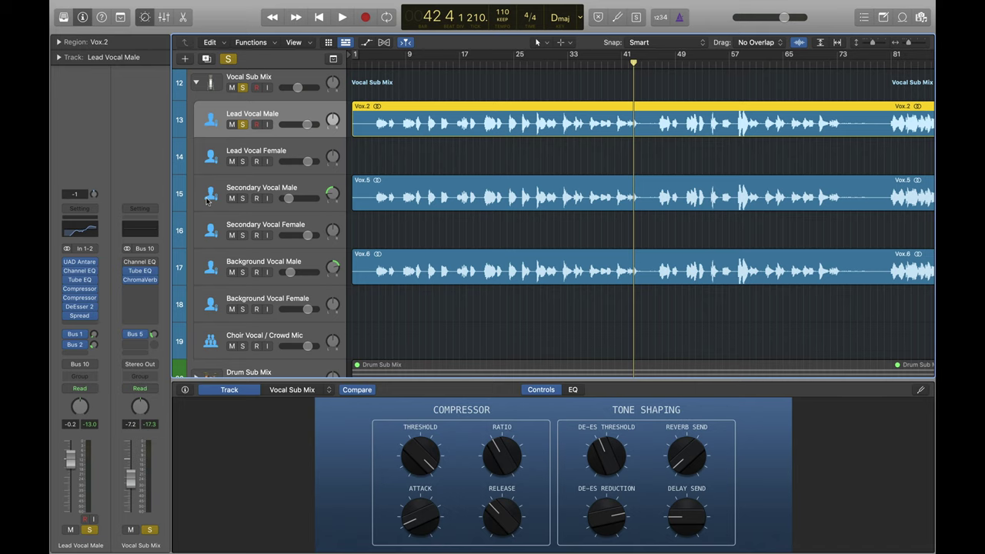
pyautogui.press('Return')
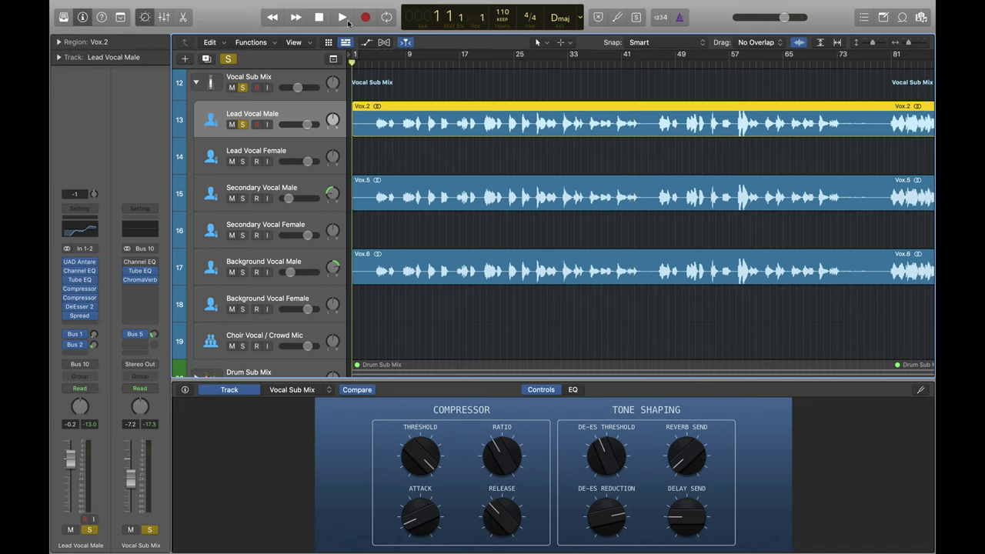
# Play from bar 1, soloing Secondary, Background and Lead Vocal Male in turn.
pyautogui.click(341, 17)
pyautogui.click(242, 124)
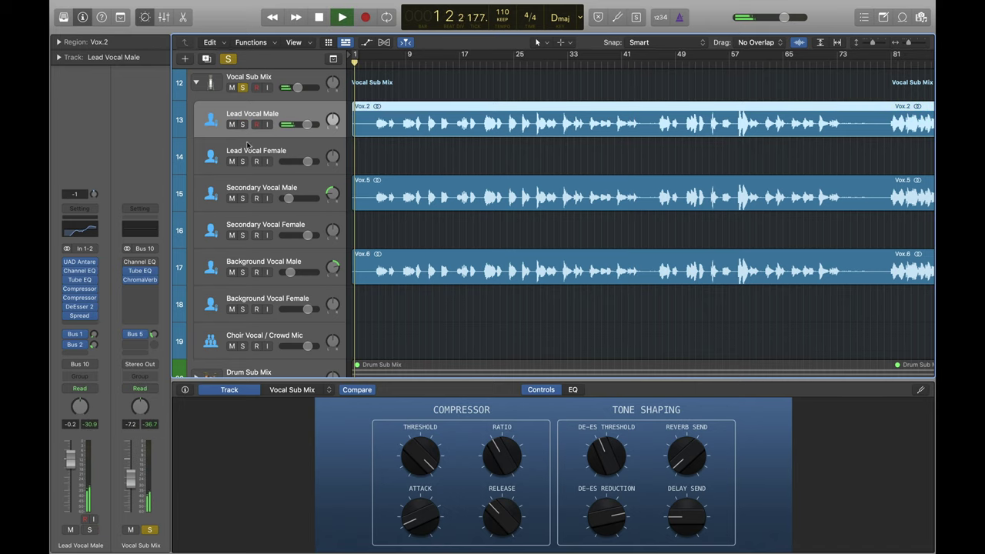
pyautogui.click(242, 198)
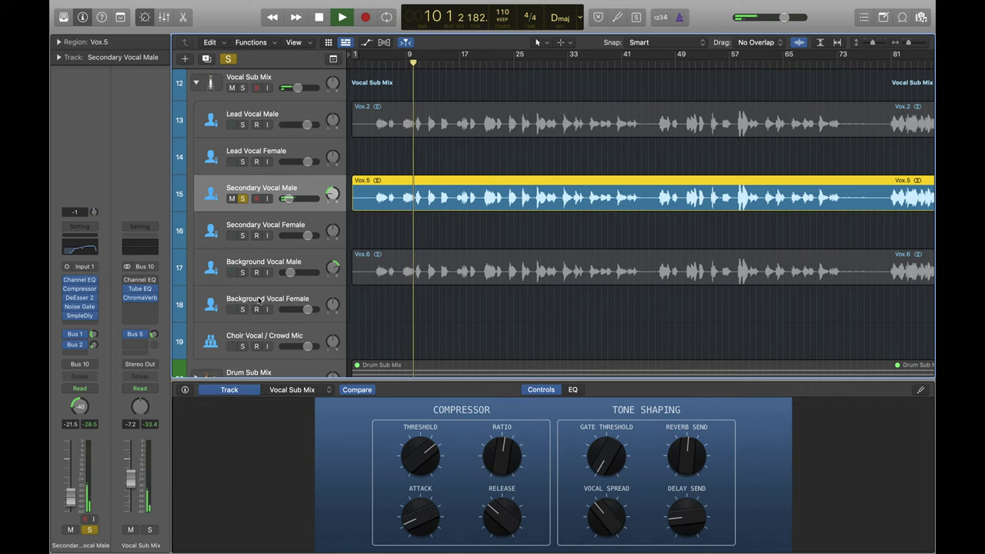
pyautogui.keyDown('shift'); pyautogui.click(256, 262); pyautogui.keyUp('shift')
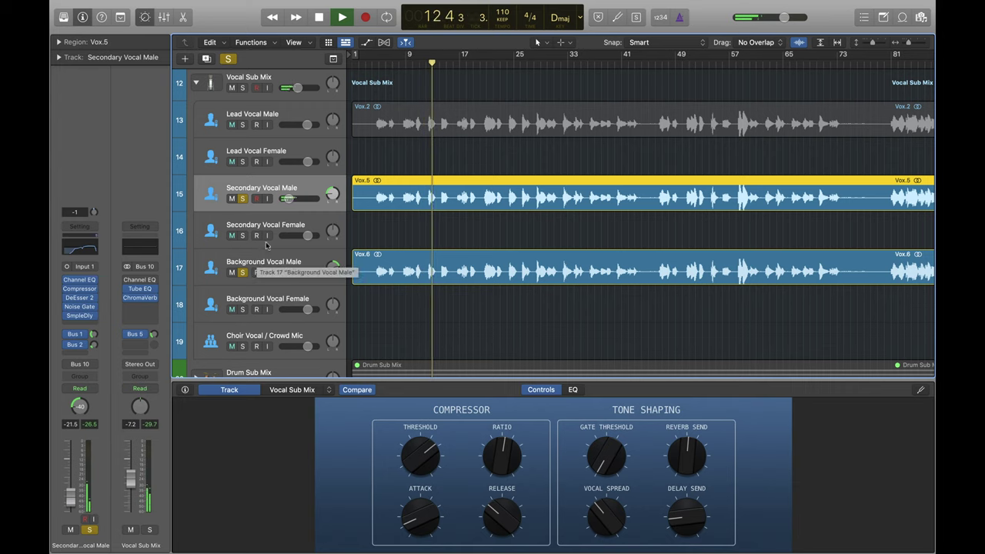
pyautogui.click(242, 124)
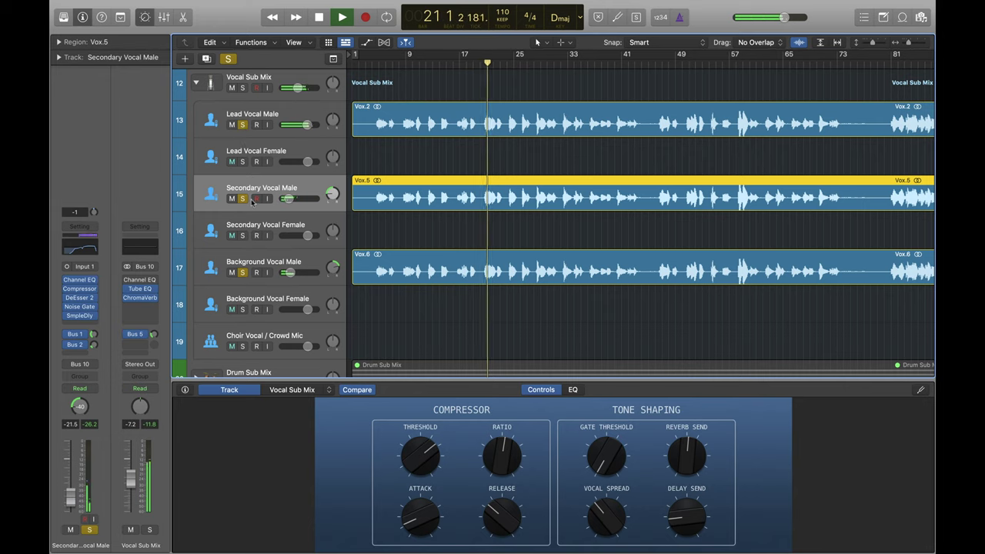
# Toggle Secondary and Background Vocal Male solos, then clear all vocal solos.
pyautogui.click(244, 273)
pyautogui.click(242, 198)
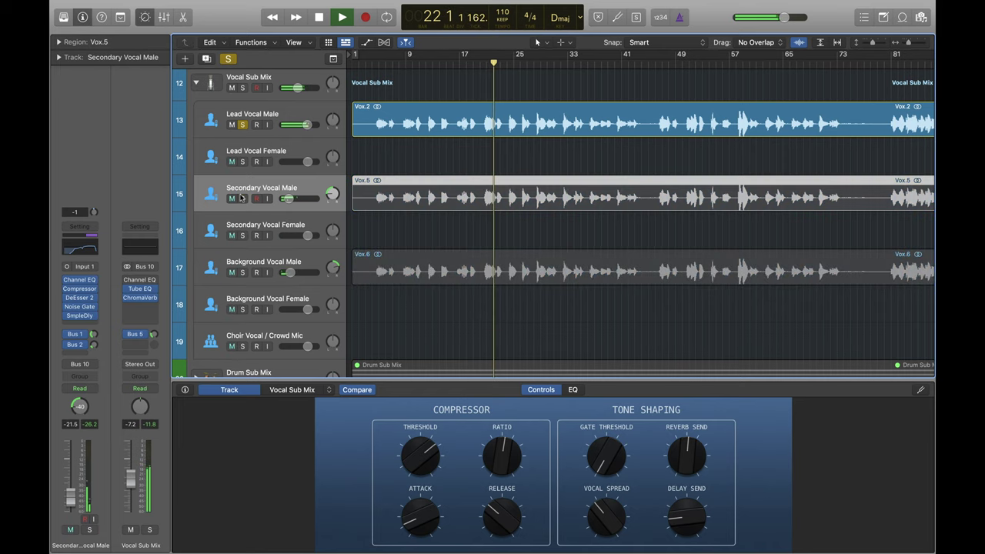
pyautogui.scroll(2, 241, 198)
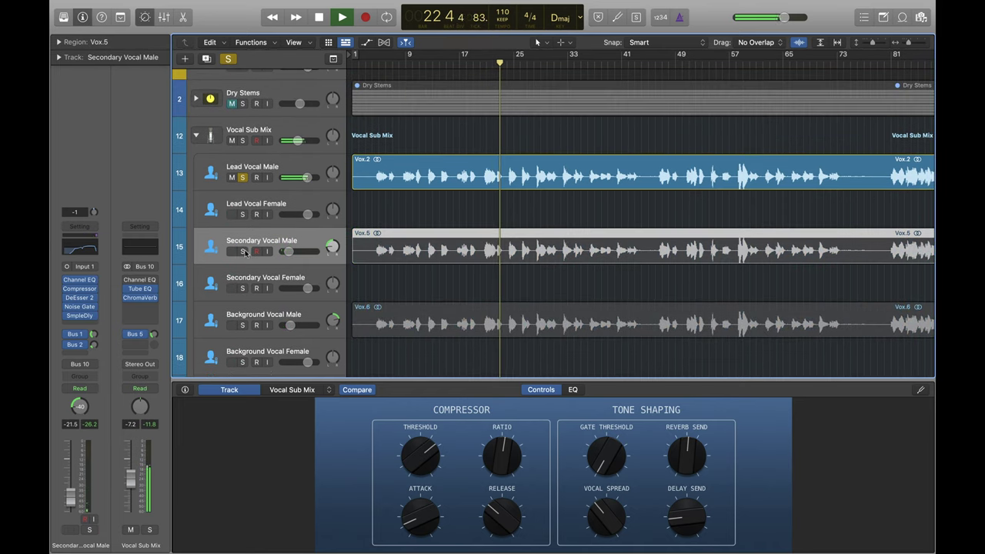
pyautogui.click(243, 251)
pyautogui.click(243, 324)
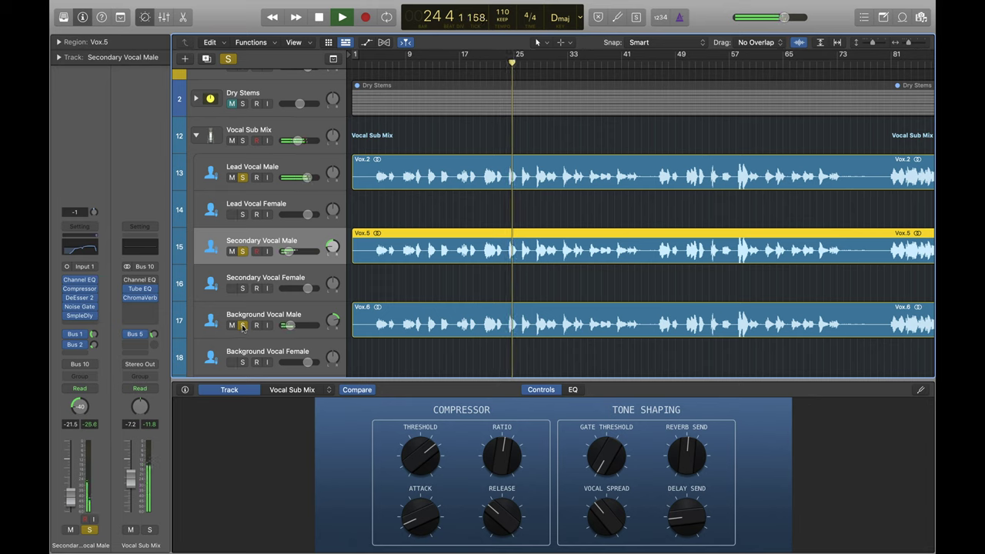
pyautogui.click(243, 324)
pyautogui.click(243, 251)
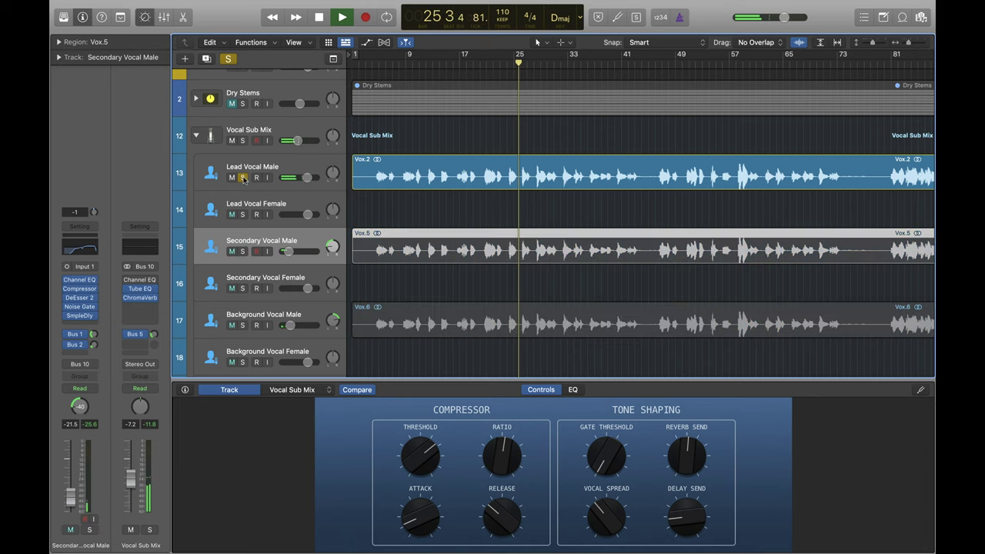
pyautogui.click(242, 178)
# Stop playback, lower the computer volume, and select Lead Vocal Male.
pyautogui.click(318, 17)
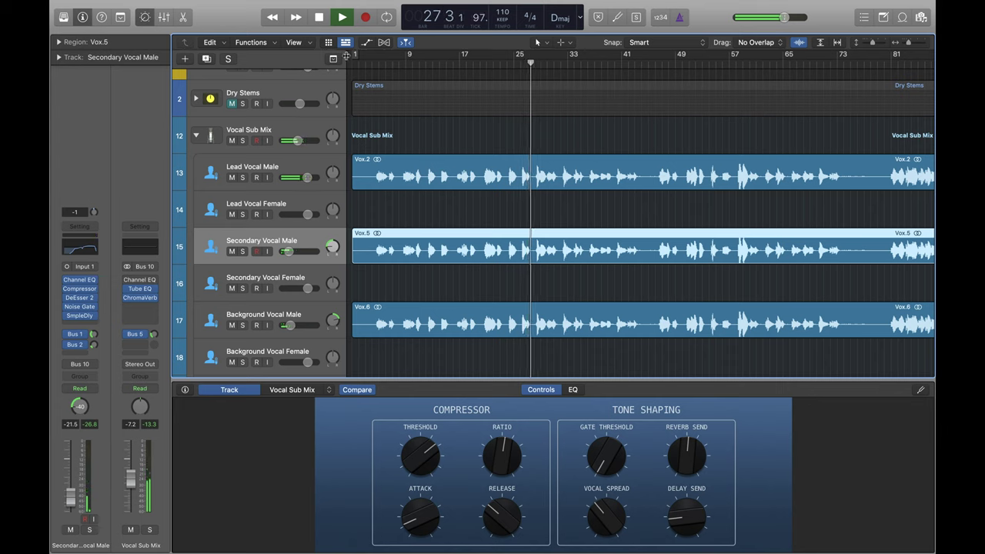
pyautogui.press('XF86AudioLowerVolume')
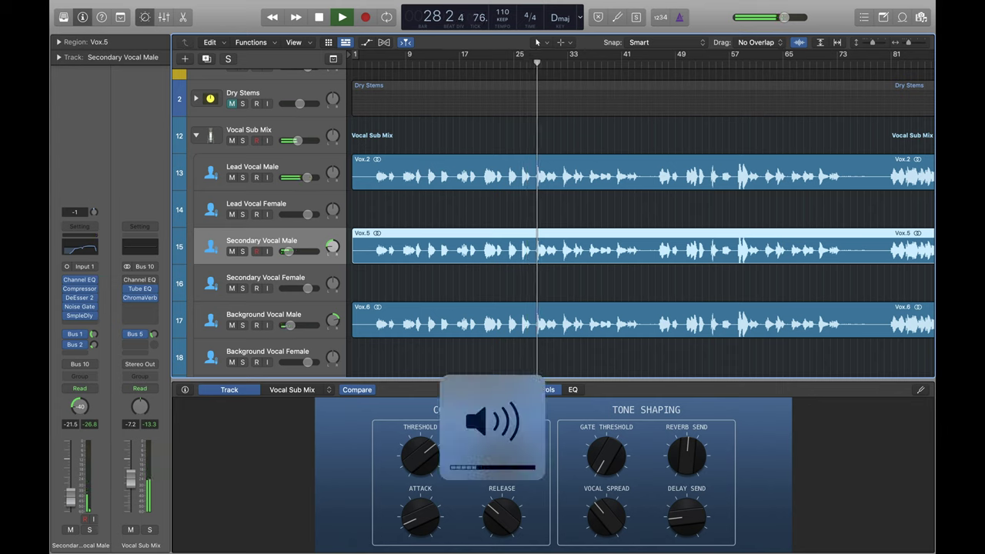
pyautogui.click(319, 16)
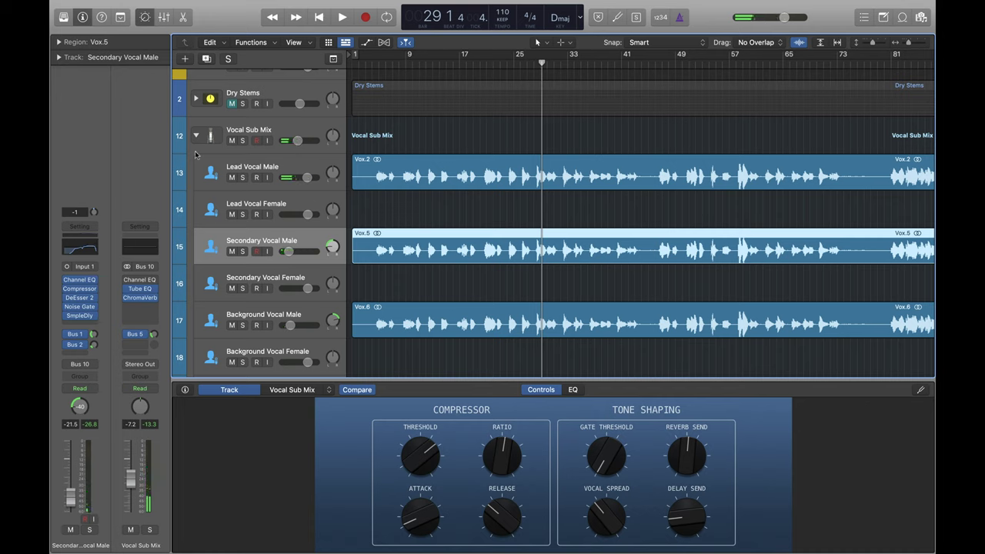
pyautogui.click(275, 168)
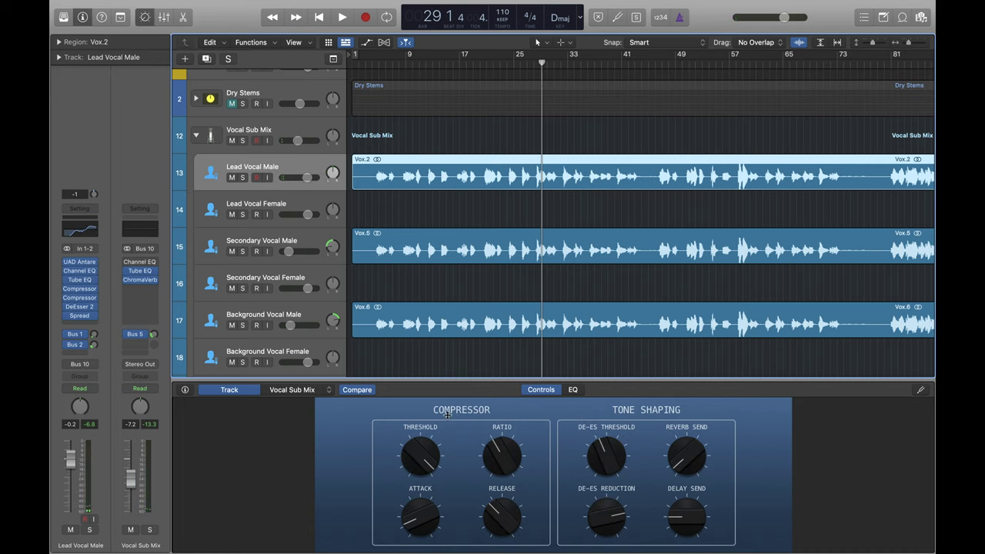
pyautogui.click(79, 289)
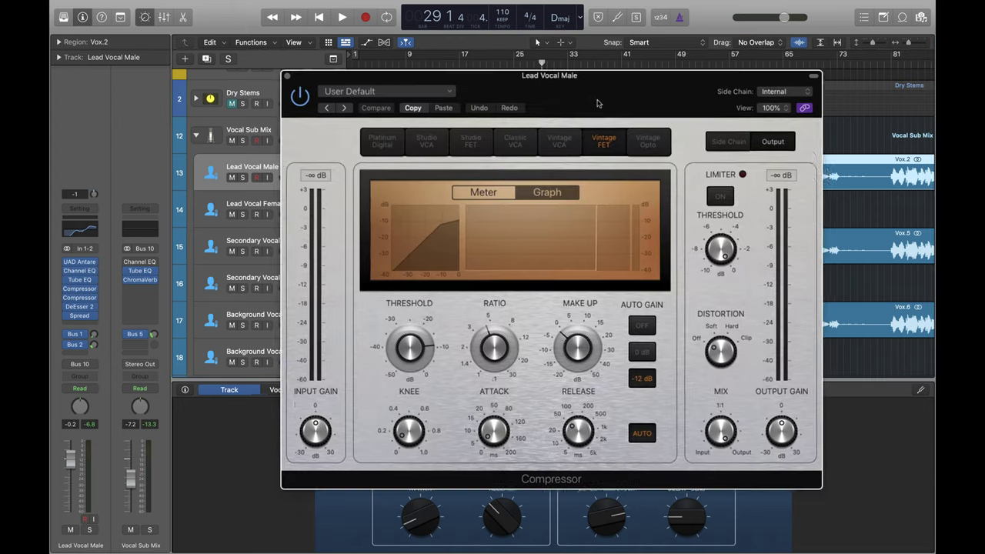
pyautogui.click(80, 297)
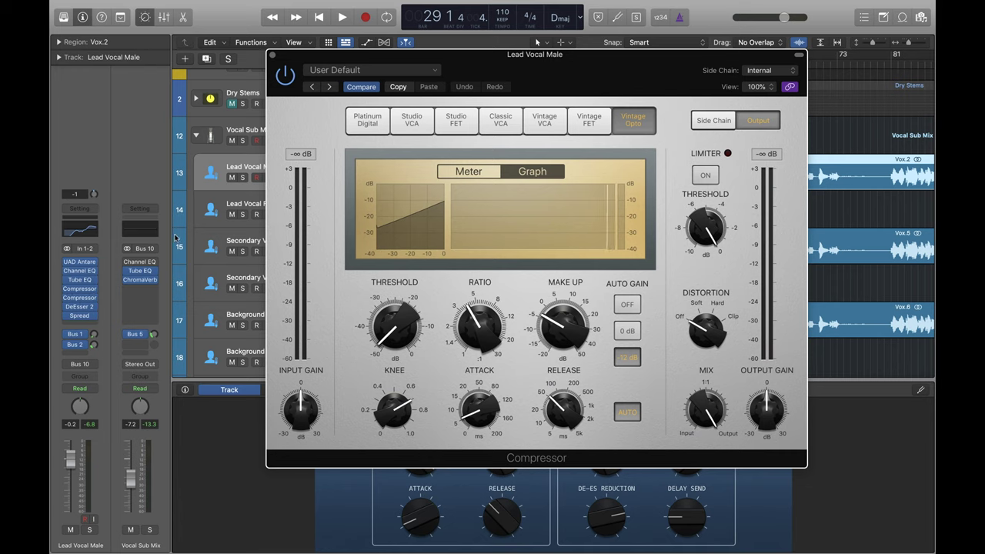
pyautogui.click(79, 279)
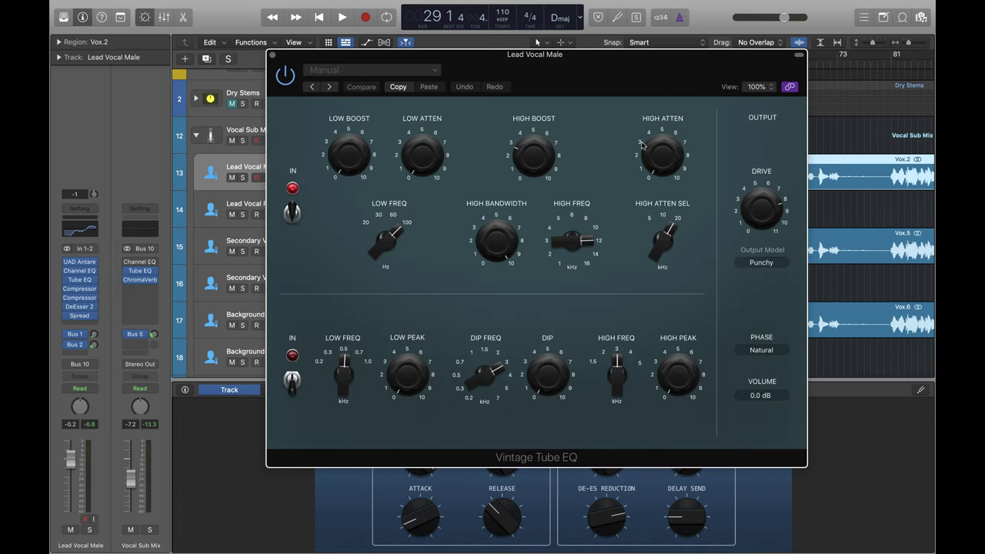
pyautogui.moveTo(586, 78); pyautogui.dragTo(497, 51)
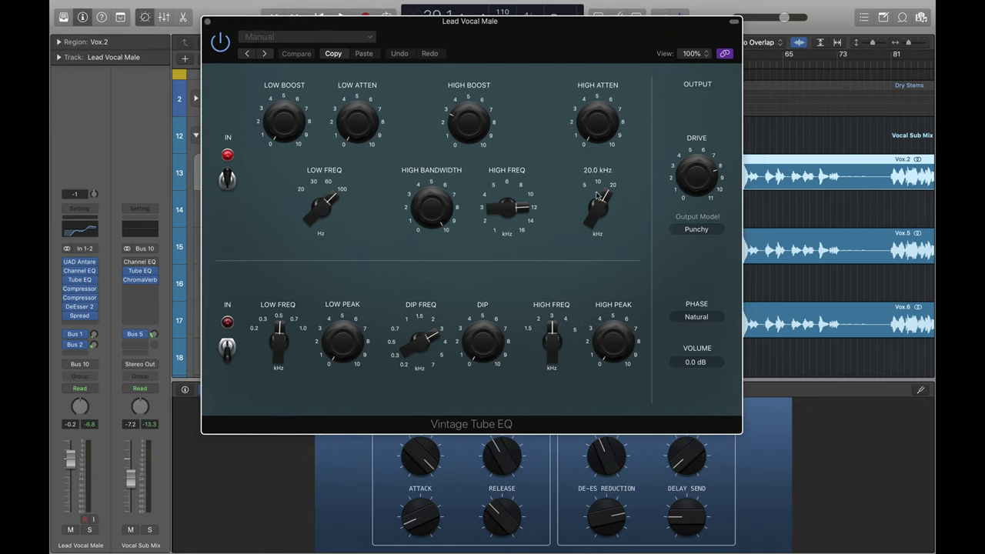
# Close Tube EQ, solo Vocal Sub Mix, expand Dry Stems, and solo and mute Vox.
pyautogui.click(207, 23)
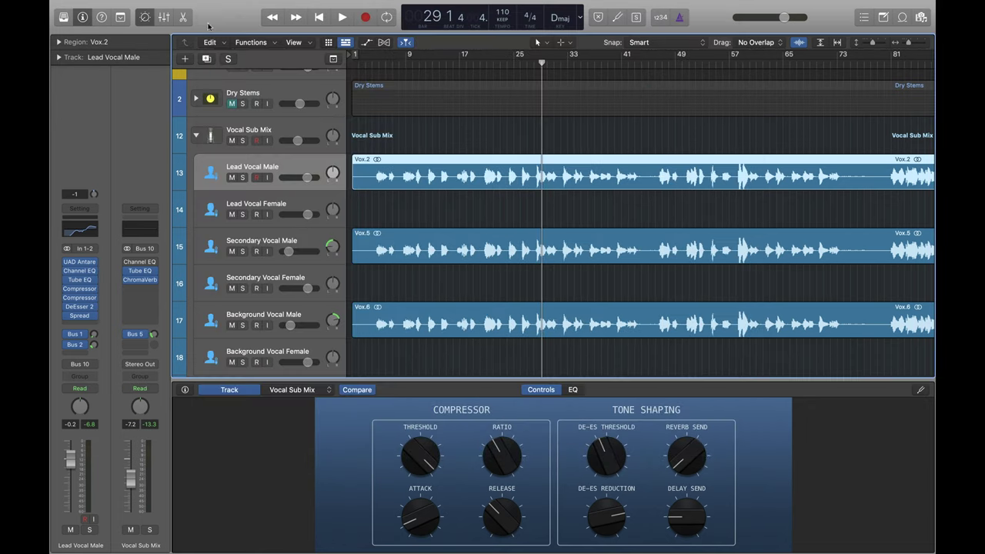
pyautogui.click(242, 141)
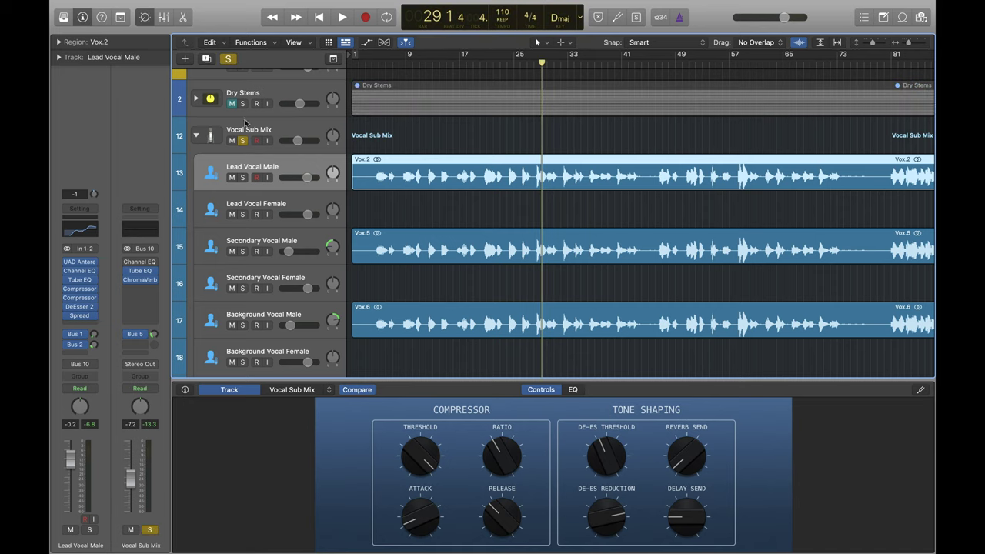
pyautogui.click(196, 99)
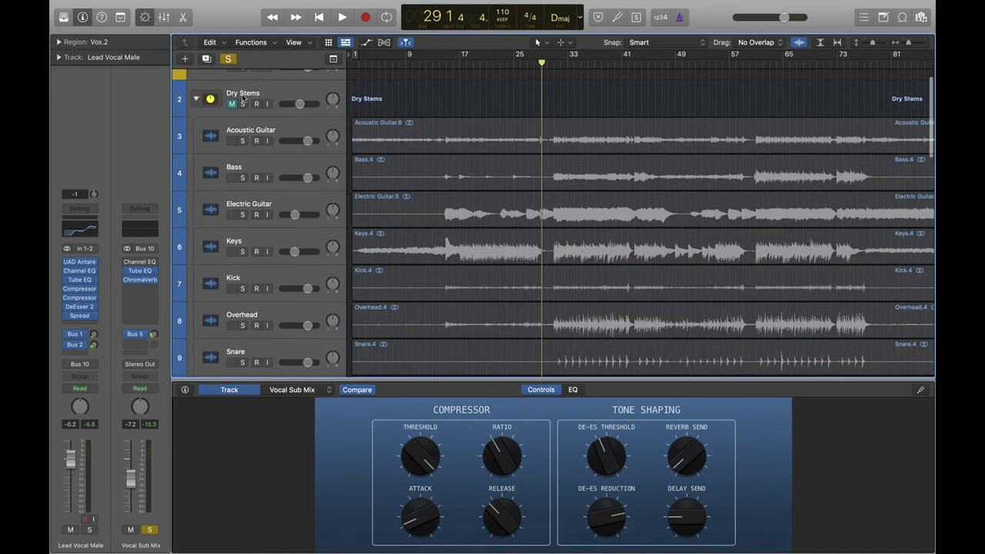
pyautogui.scroll(-5, 258, 225)
pyautogui.scroll(-3, 258, 225)
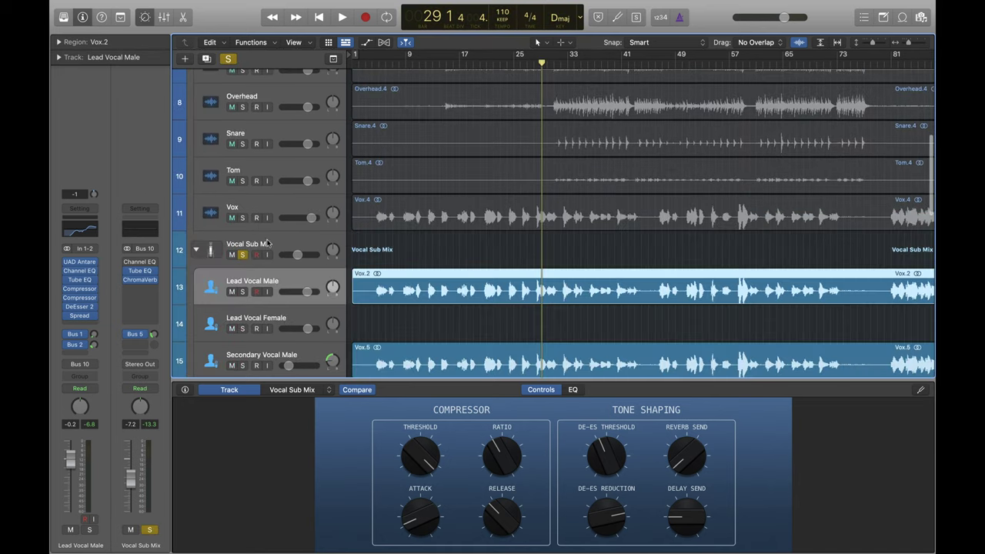
pyautogui.click(242, 219)
pyautogui.click(231, 218)
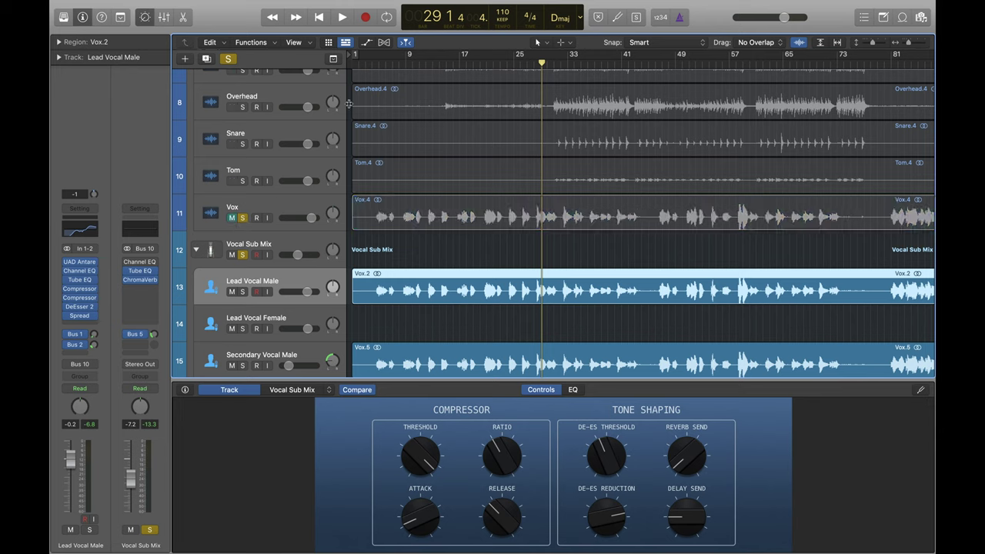
# Compare Vox against Vocal Sub Mix by alternating mutes during playback, then stop and unsolo Vocal Sub Mix.
pyautogui.click(342, 17)
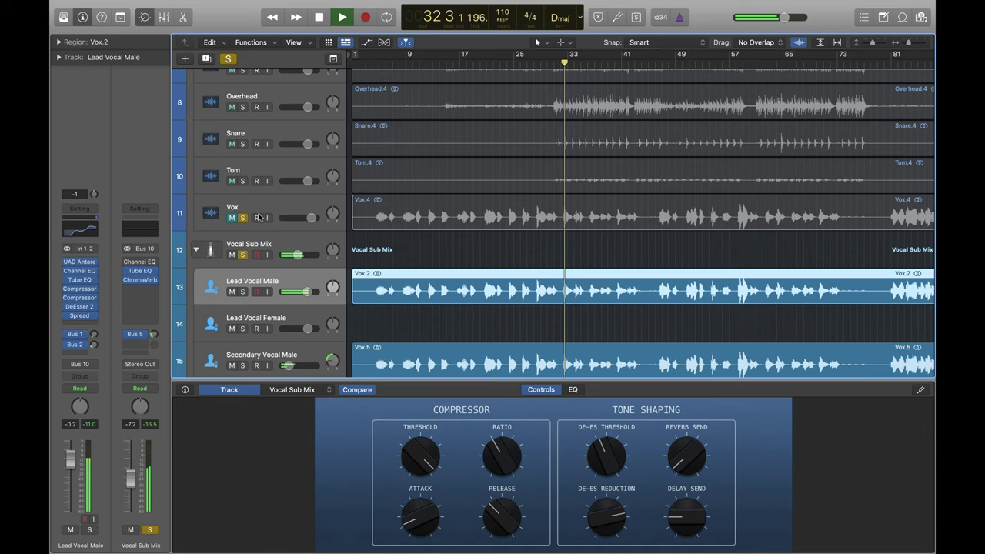
pyautogui.scroll(1, 240, 225)
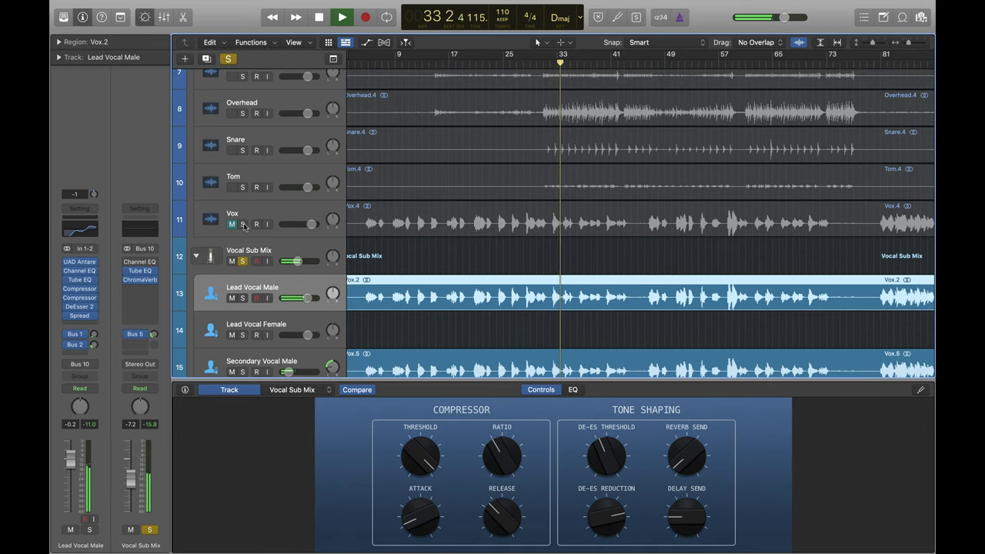
pyautogui.click(241, 224)
pyautogui.click(231, 261)
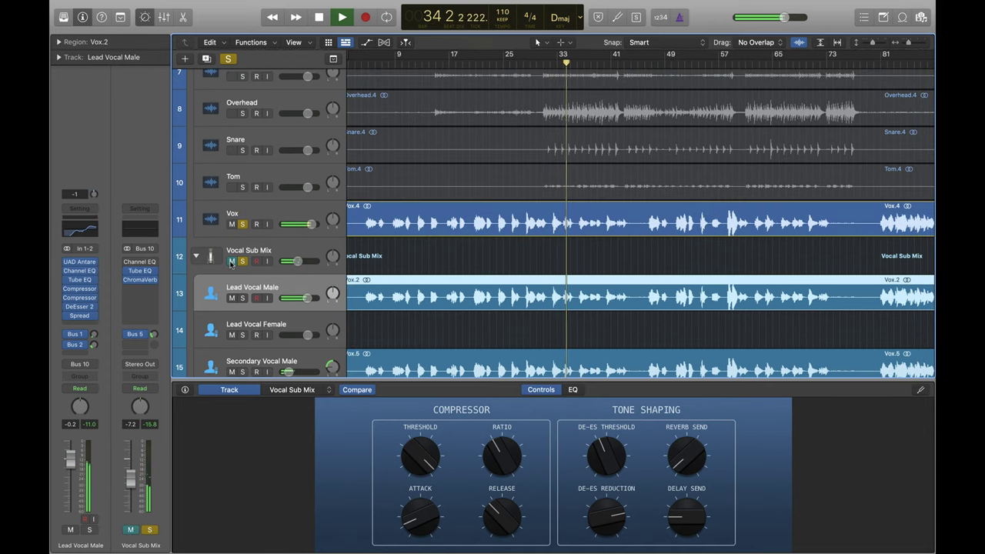
pyautogui.click(232, 224)
pyautogui.click(231, 260)
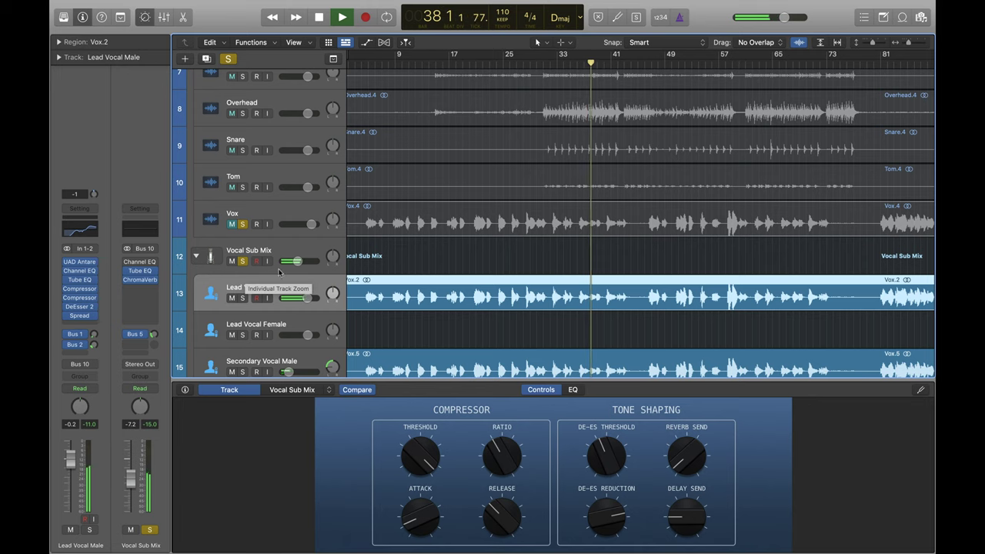
pyautogui.click(232, 224)
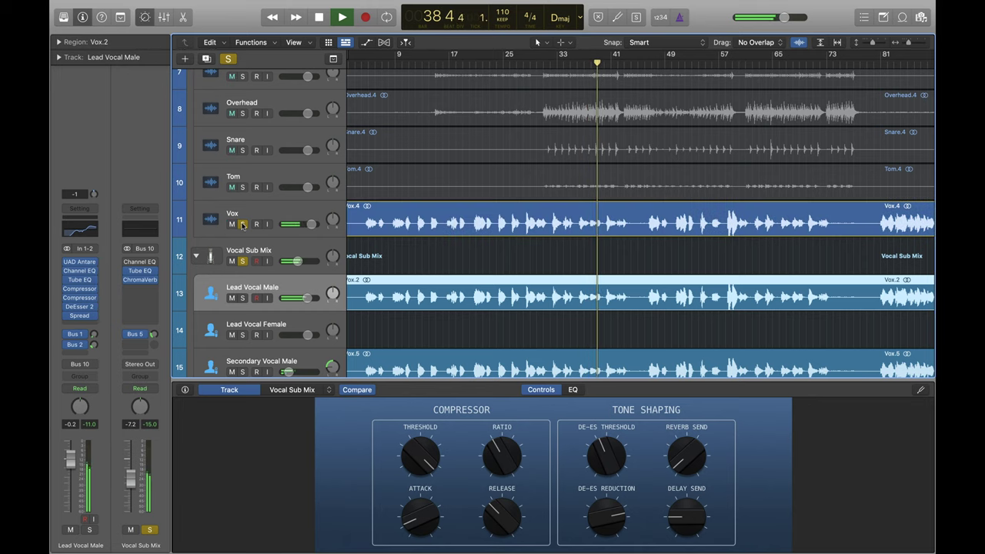
pyautogui.click(319, 19)
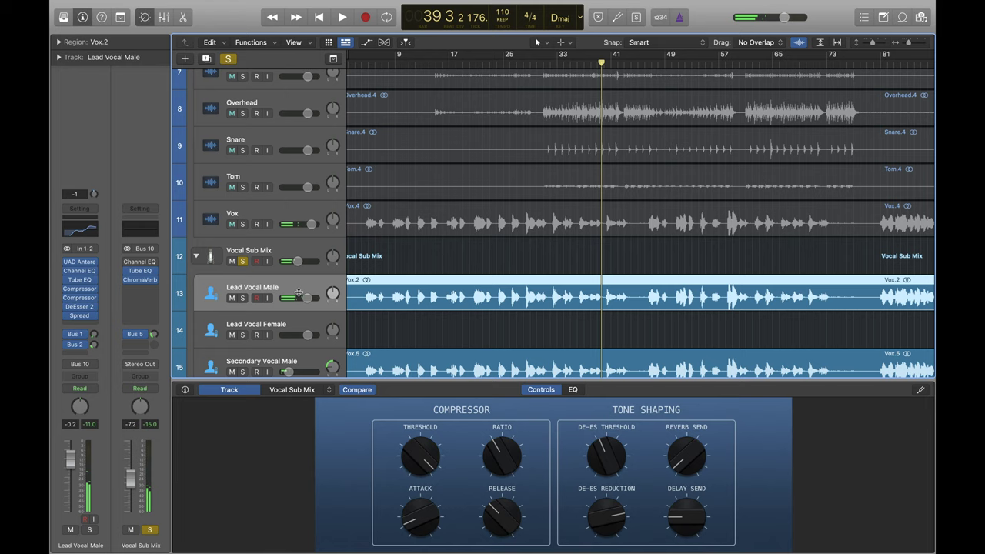
pyautogui.click(243, 261)
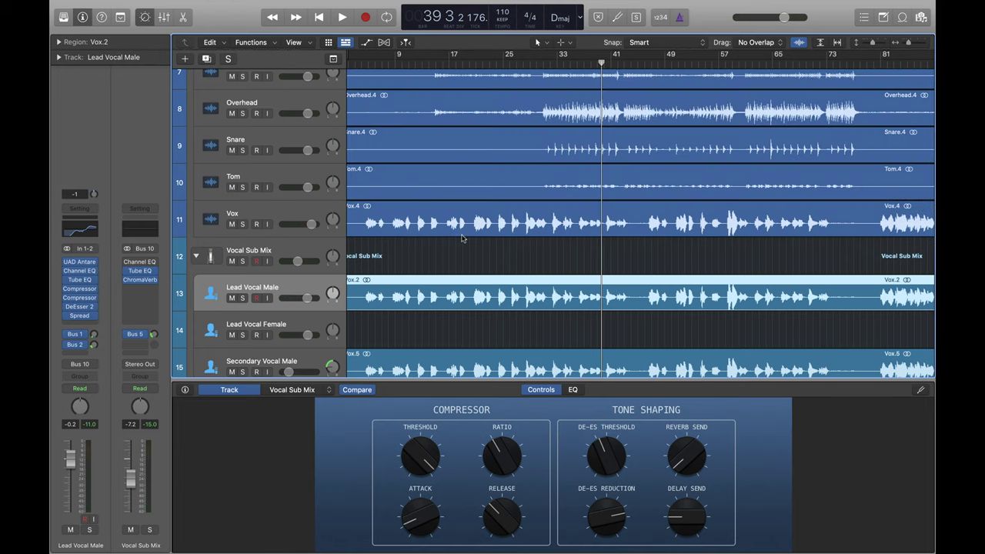
pyautogui.scroll(-5, 461, 239)
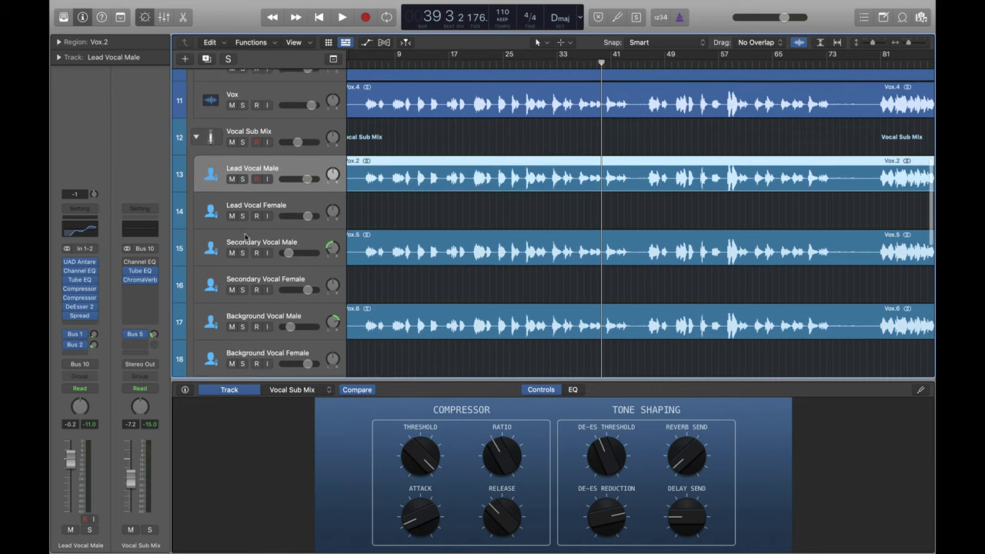
# Select Lead Vocal Male and view, then close, its Auto-Tune plug-in window.
pyautogui.click(261, 197)
pyautogui.click(255, 166)
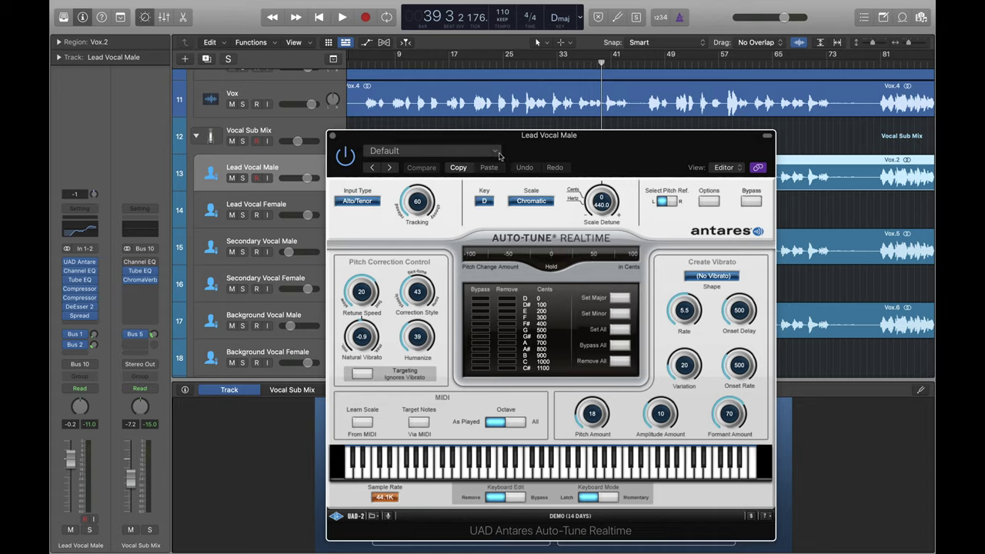
pyautogui.moveTo(551, 150); pyautogui.dragTo(466, 32)
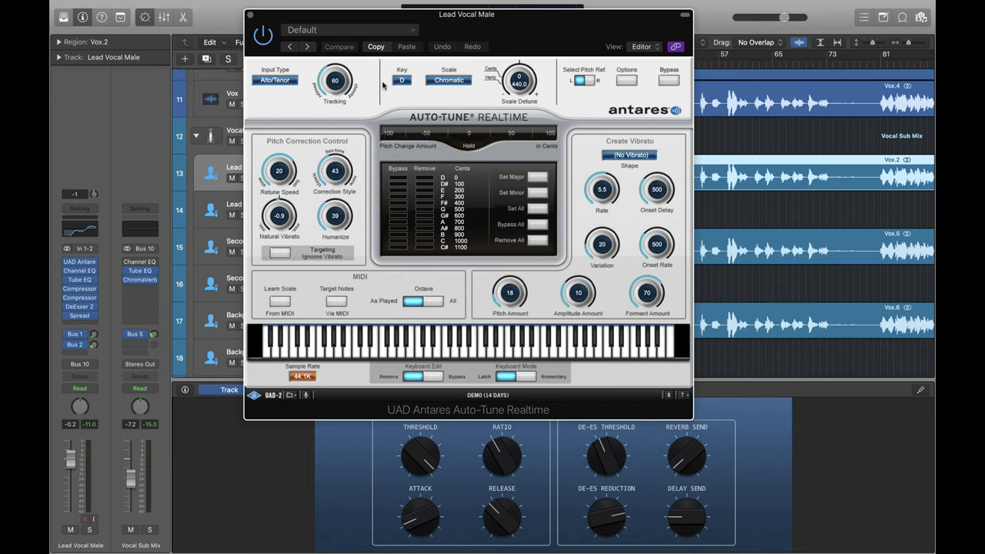
pyautogui.click(249, 14)
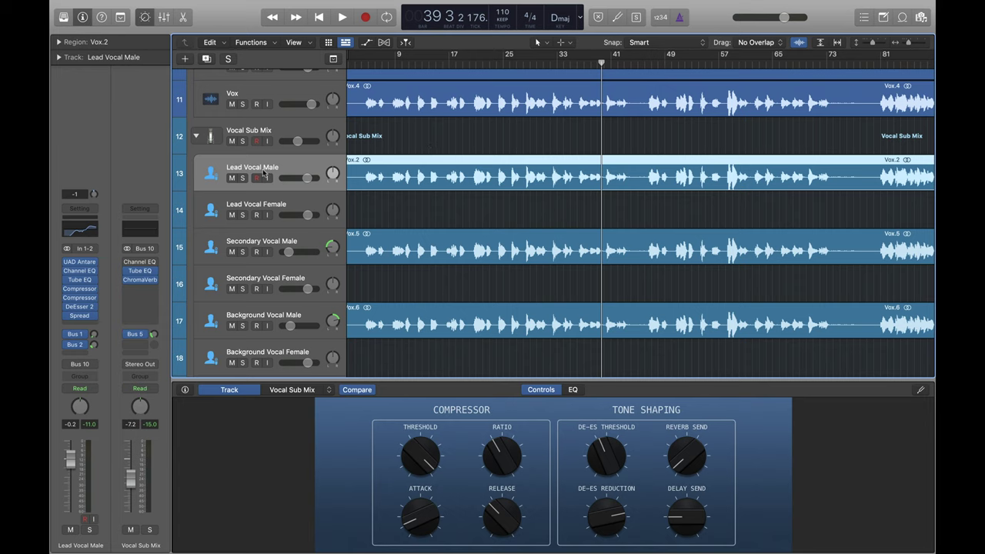
# Browse the Auto-Tune slot's plug-in menu without changing it, then collapse Vocal Sub Mix.
pyautogui.click(93, 263)
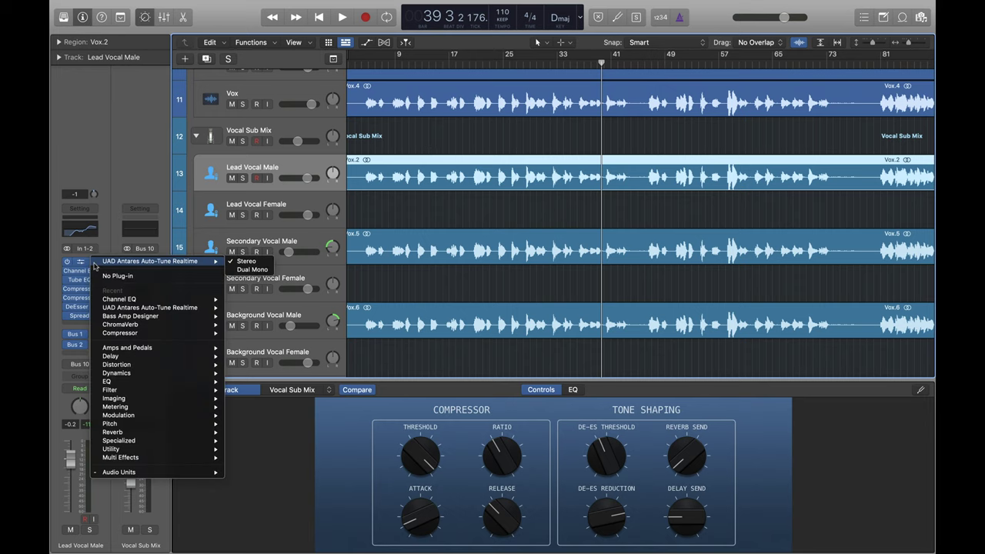
pyautogui.moveTo(156, 427)
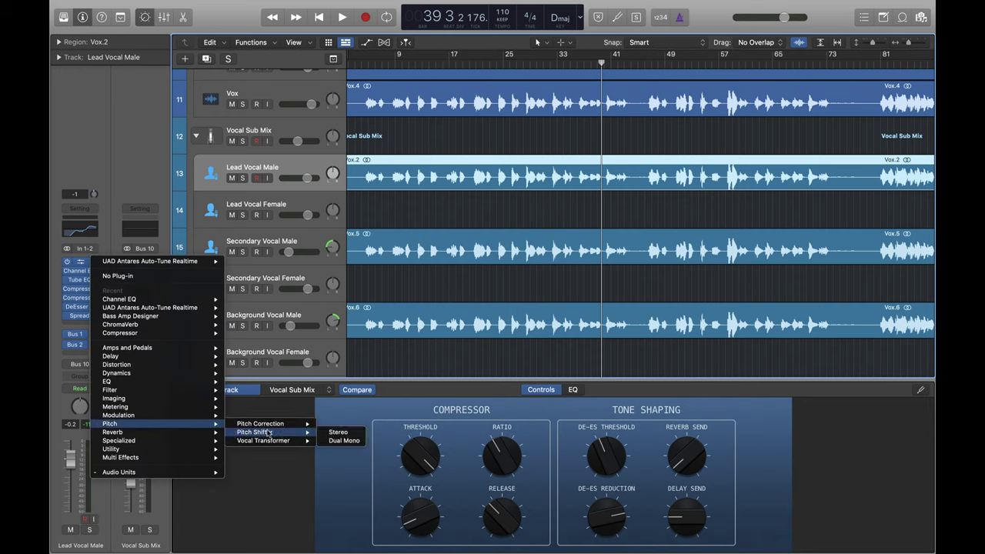
pyautogui.moveTo(273, 424)
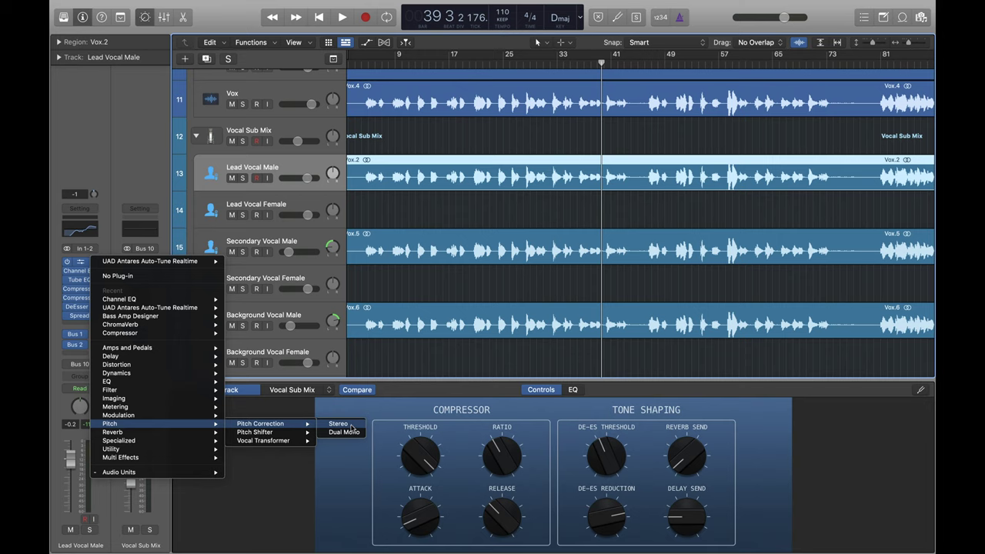
pyautogui.click(257, 483)
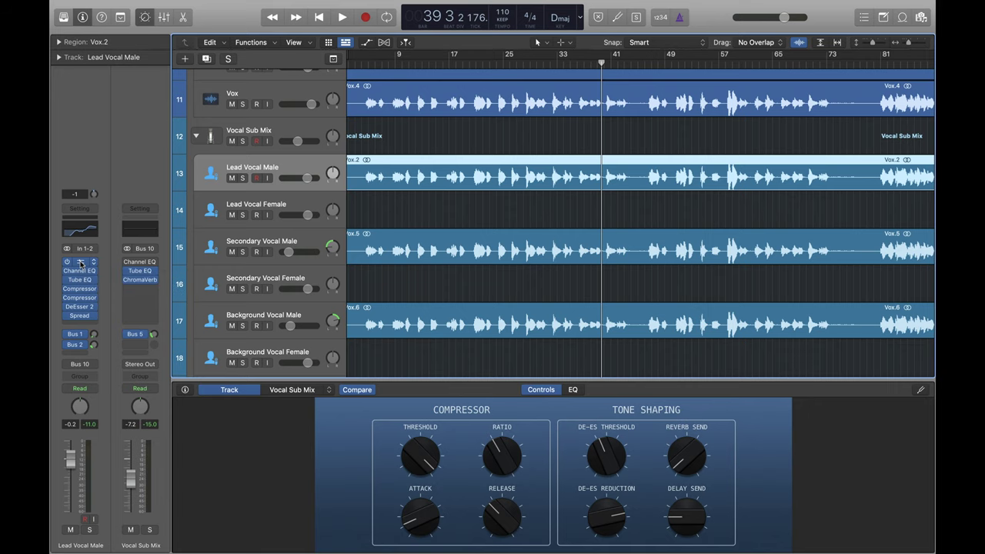
pyautogui.click(196, 136)
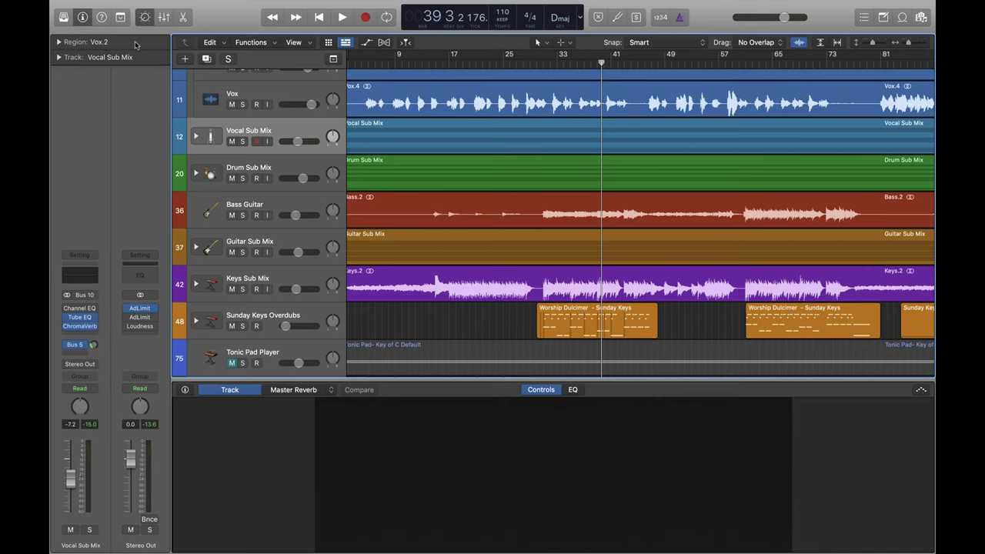
# Solo Drum Sub Mix and Bass Guitar during playback, and set Bass Guitar's fader to -7.6 dB.
pyautogui.click(242, 179)
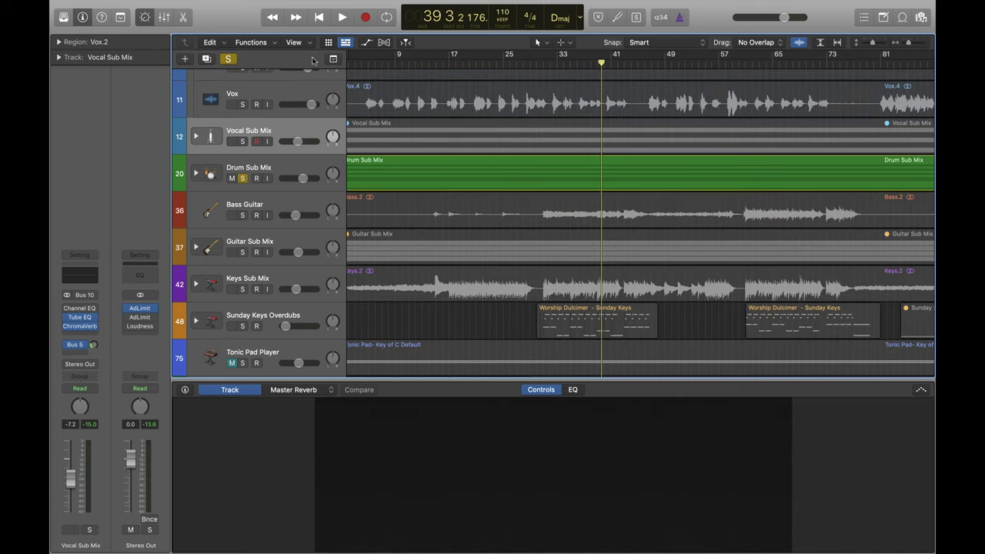
pyautogui.click(342, 17)
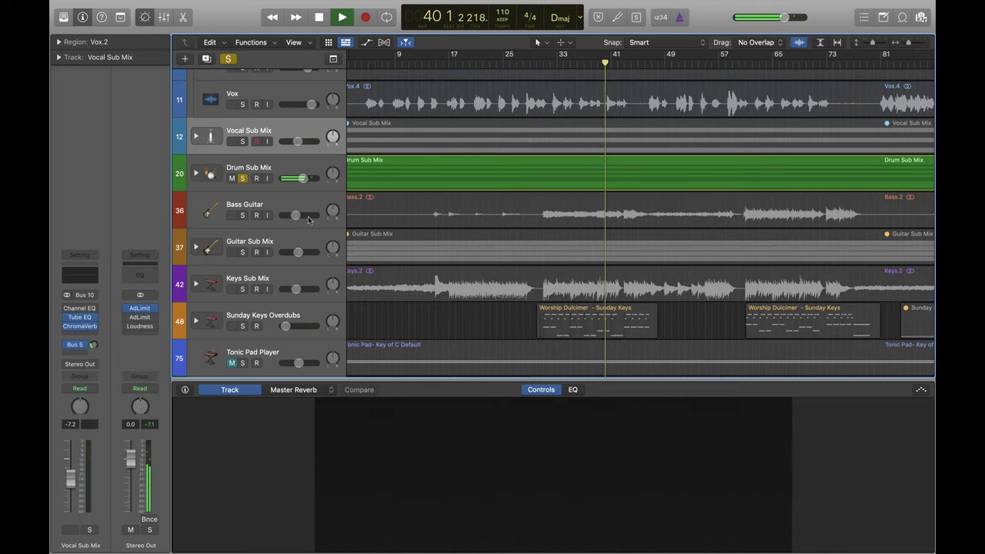
pyautogui.click(242, 215)
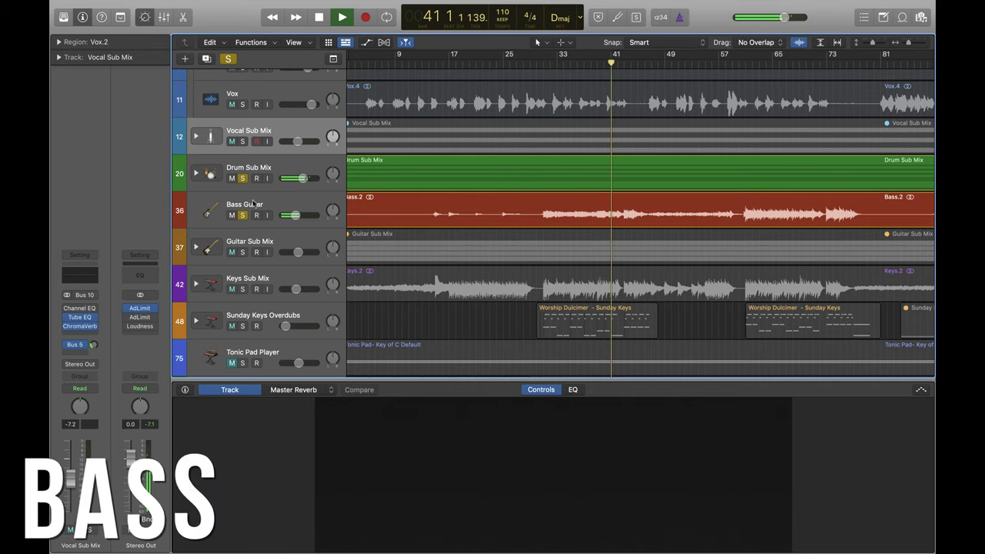
pyautogui.click(253, 204)
pyautogui.moveTo(293, 215)
pyautogui.mouseDown()
pyautogui.moveTo(307, 215)
pyautogui.moveTo(289, 217)
pyautogui.mouseUp()
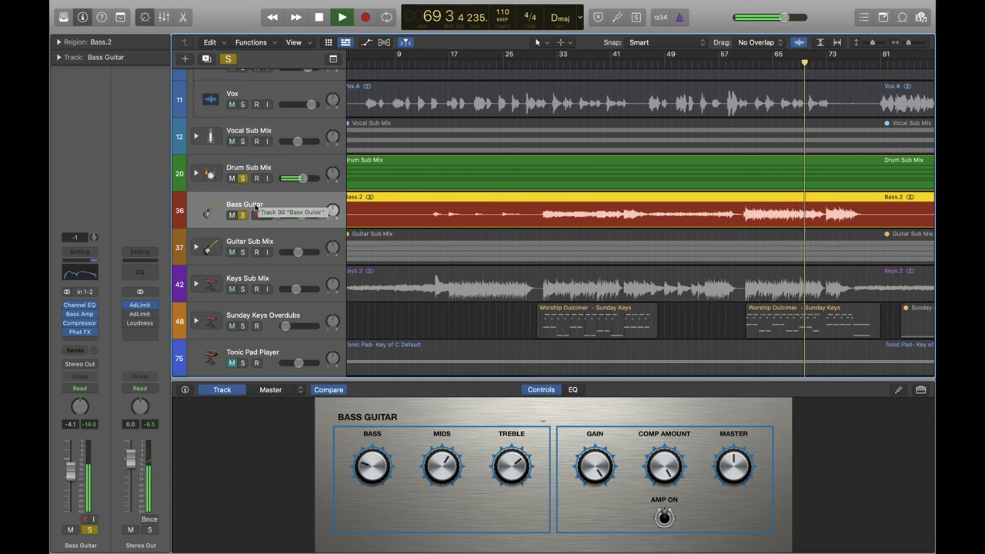
pyautogui.moveTo(306, 214); pyautogui.dragTo(300, 215)
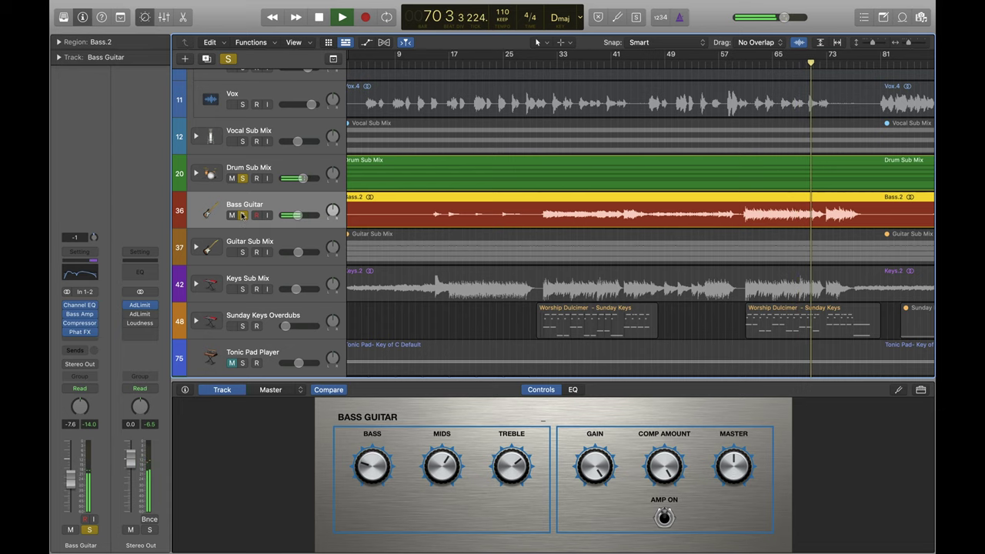
# Clear the Bass Guitar solo, collapse Dry Stems, stop playback and expand Guitar Sub Mix.
pyautogui.press('s')
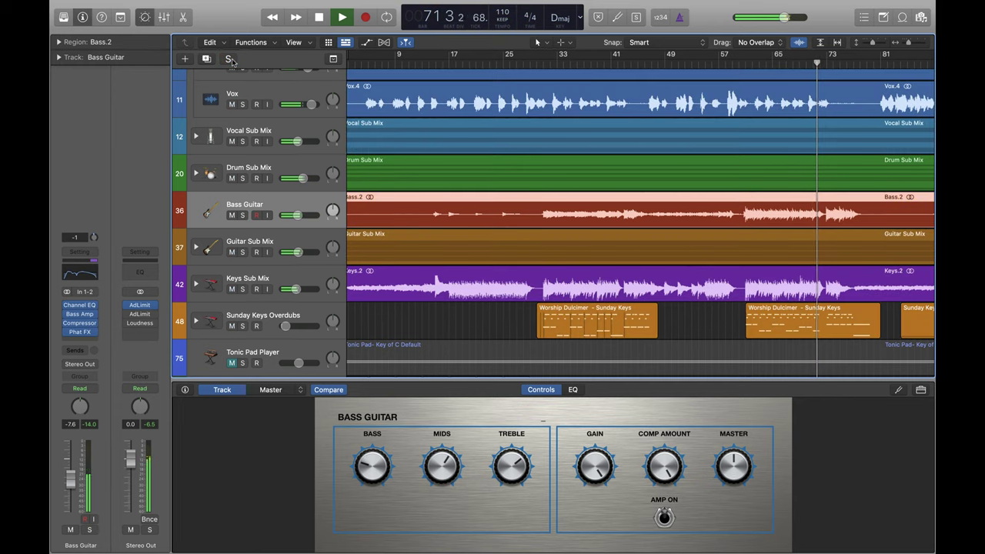
pyautogui.scroll(10, 260, 136)
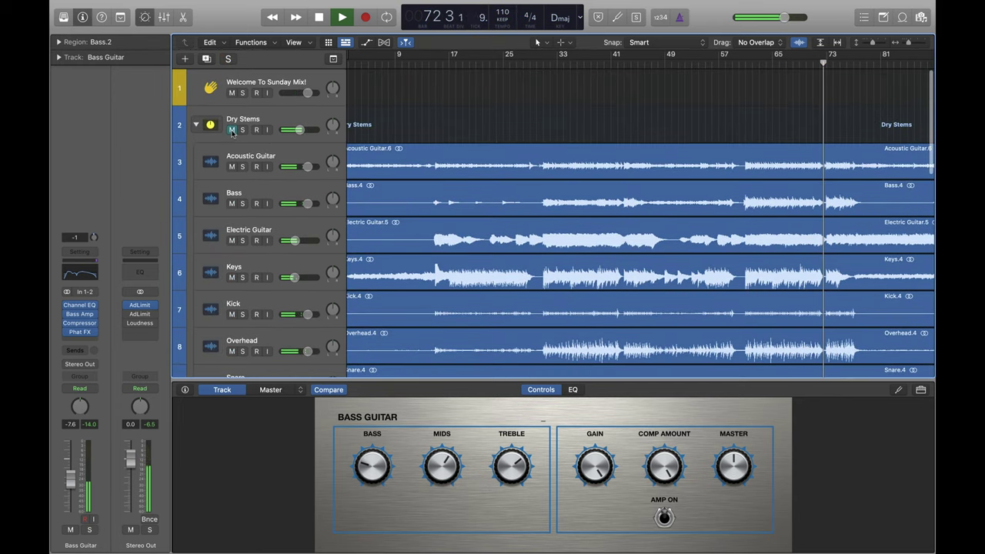
pyautogui.click(195, 125)
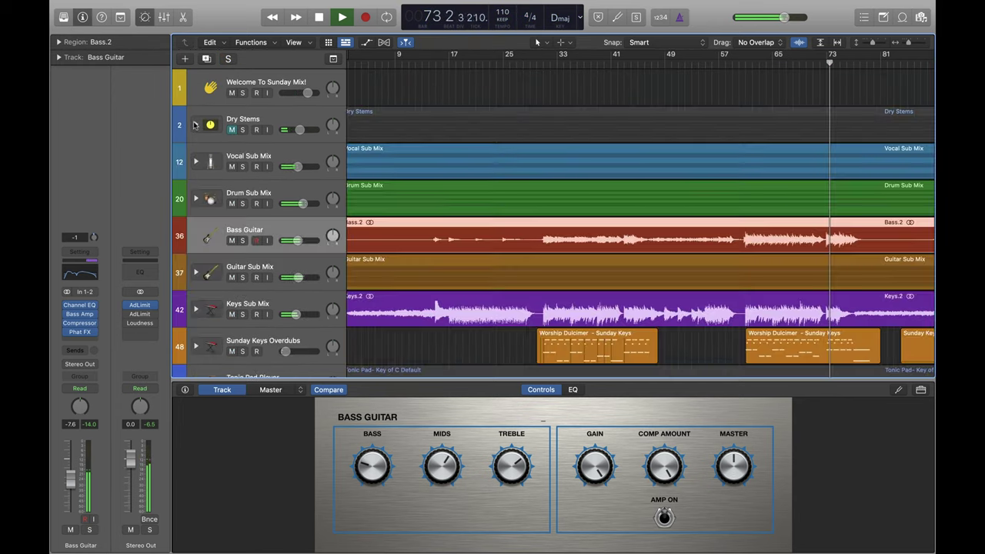
pyautogui.scroll(-1, 443, 197)
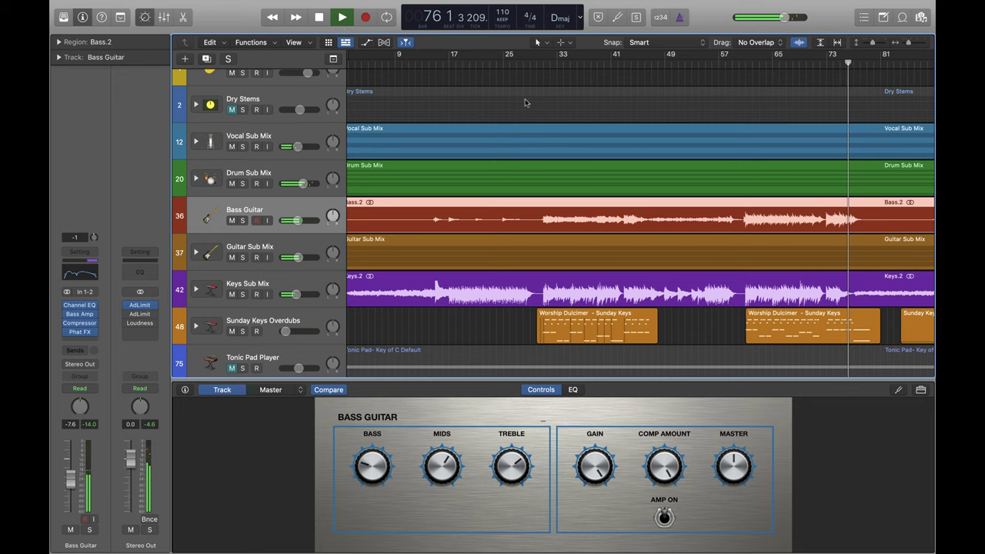
pyautogui.scroll(-1, 518, 141)
pyautogui.scroll(-1, 518, 142)
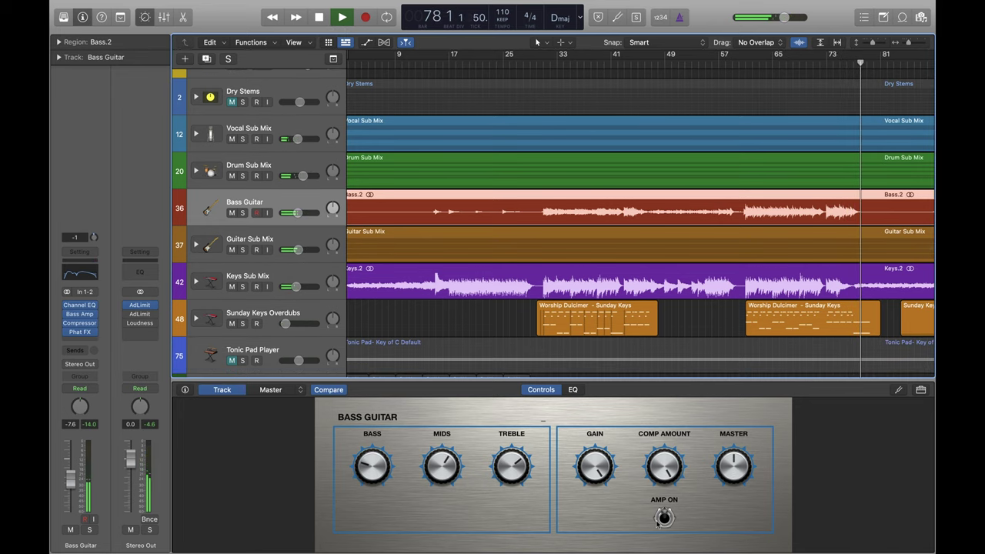
pyautogui.press('space')
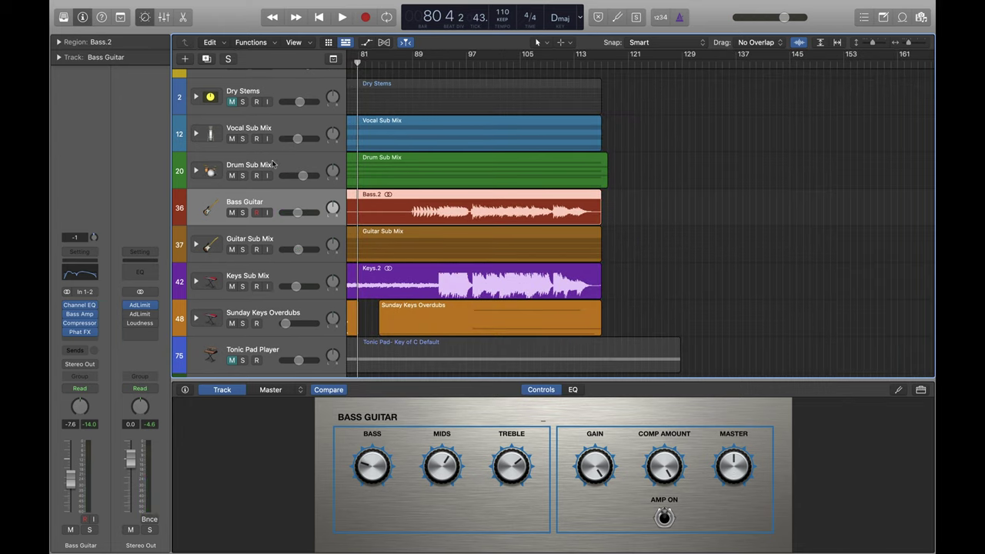
pyautogui.click(196, 246)
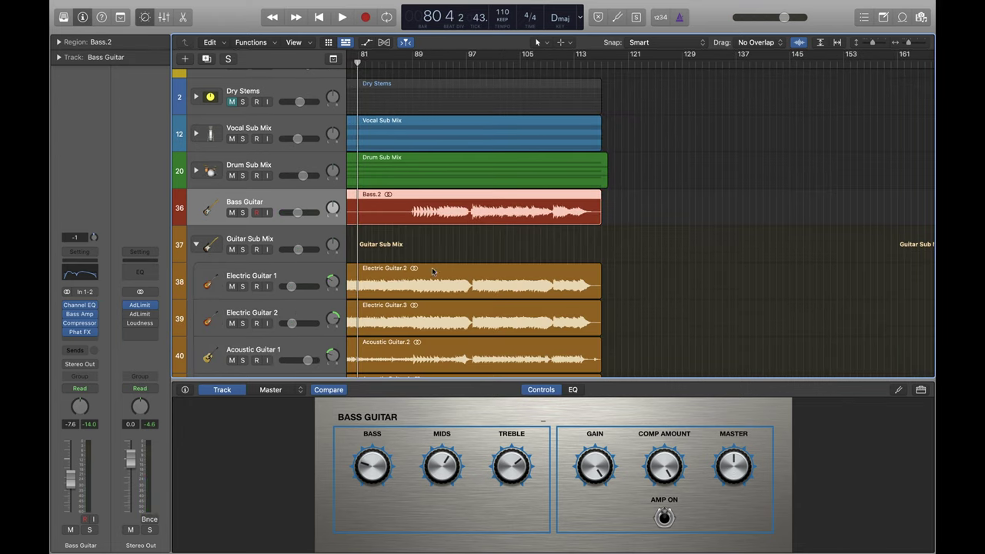
pyautogui.scroll(-1, 432, 271)
pyautogui.hscroll(-5, 453, 246)
pyautogui.scroll(-3, 461, 261)
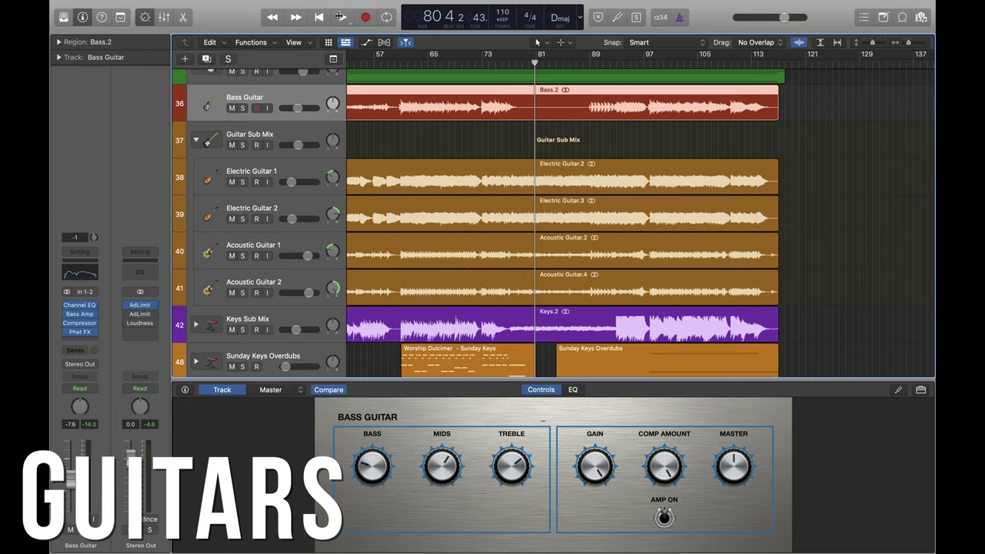
pyautogui.scroll(10, 461, 231)
pyautogui.click(196, 125)
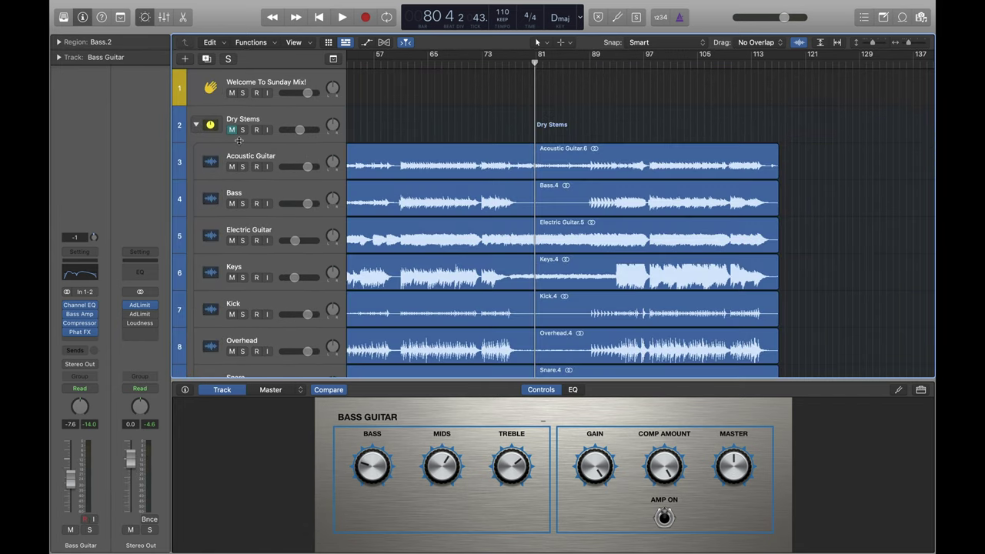
pyautogui.scroll(-1, 241, 133)
pyautogui.click(242, 138)
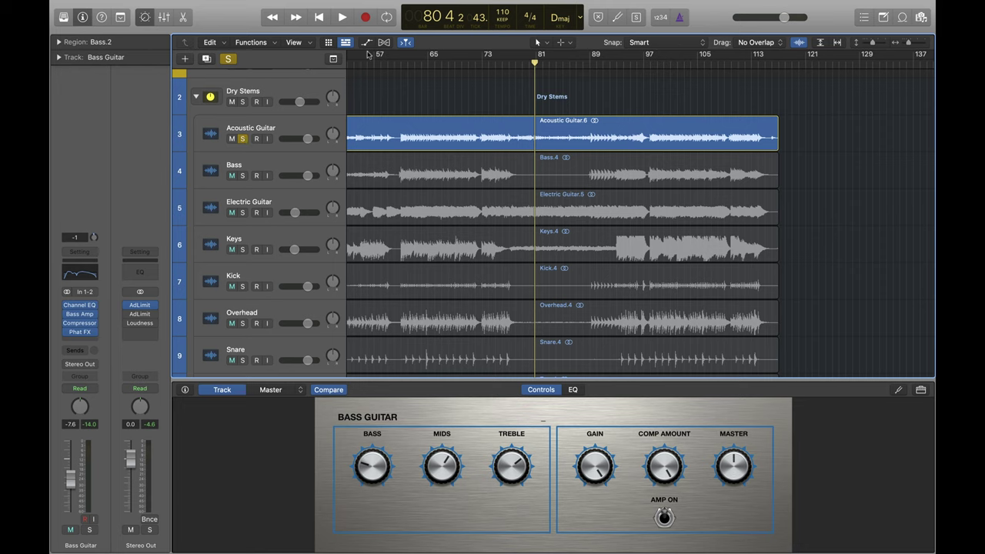
pyautogui.click(342, 17)
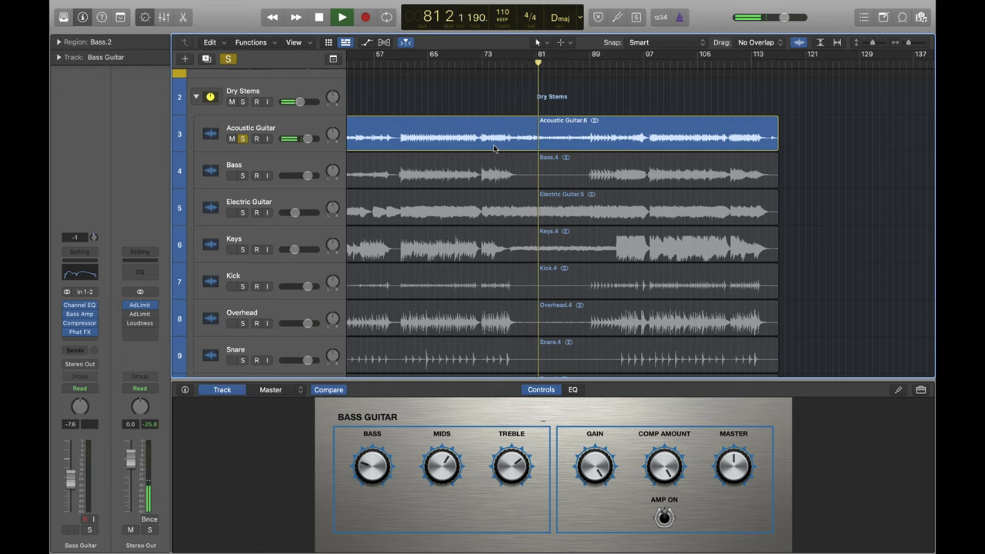
pyautogui.scroll(1, 408, 145)
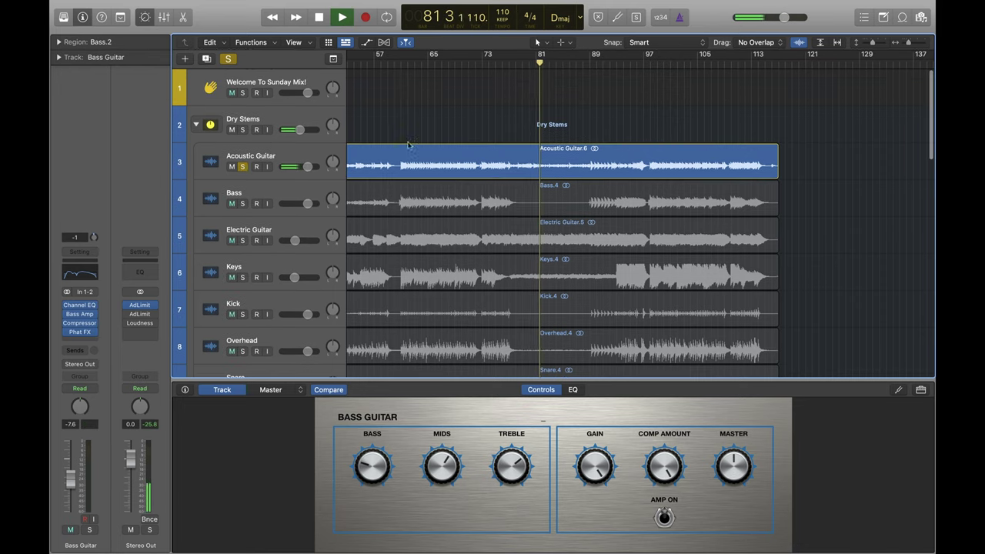
pyautogui.click(242, 240)
pyautogui.click(242, 166)
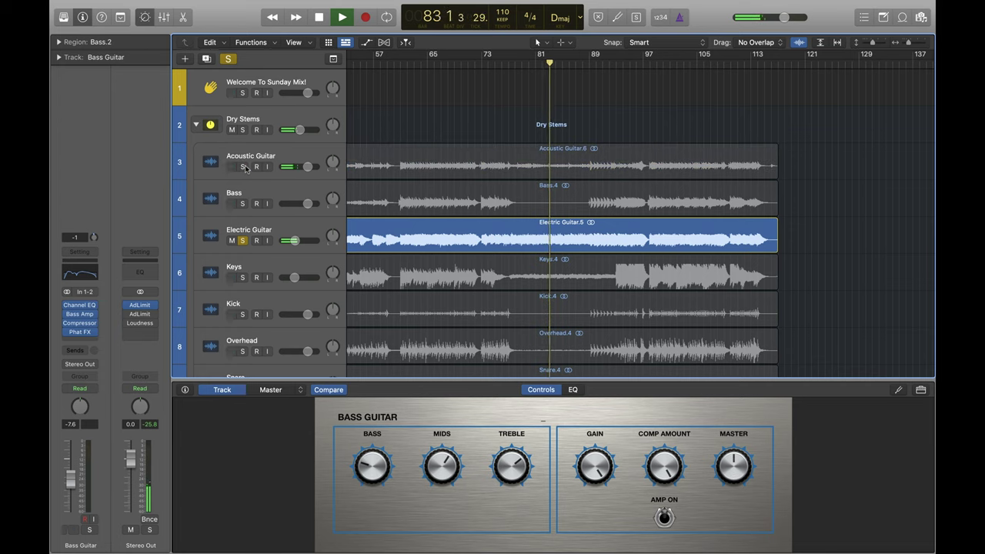
pyautogui.press('space')
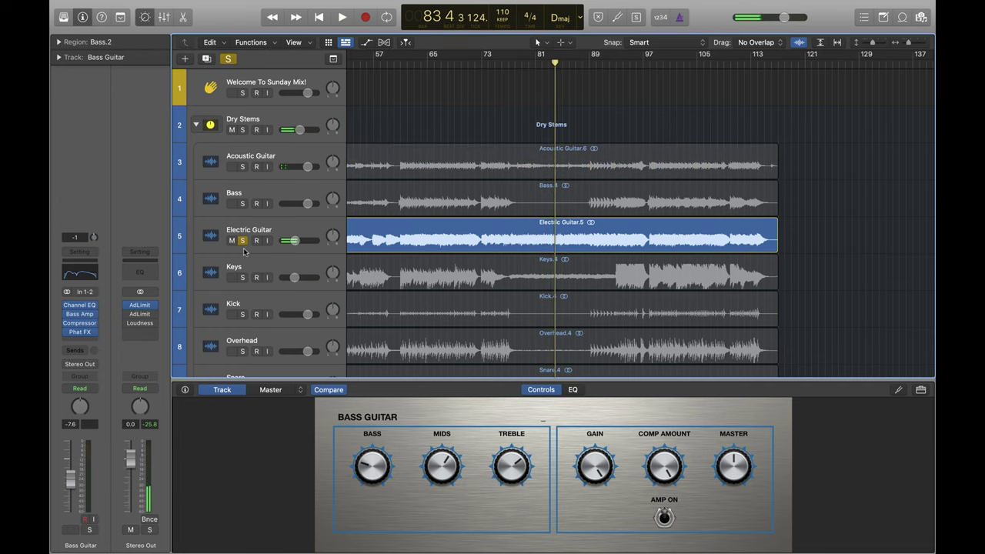
pyautogui.click(243, 241)
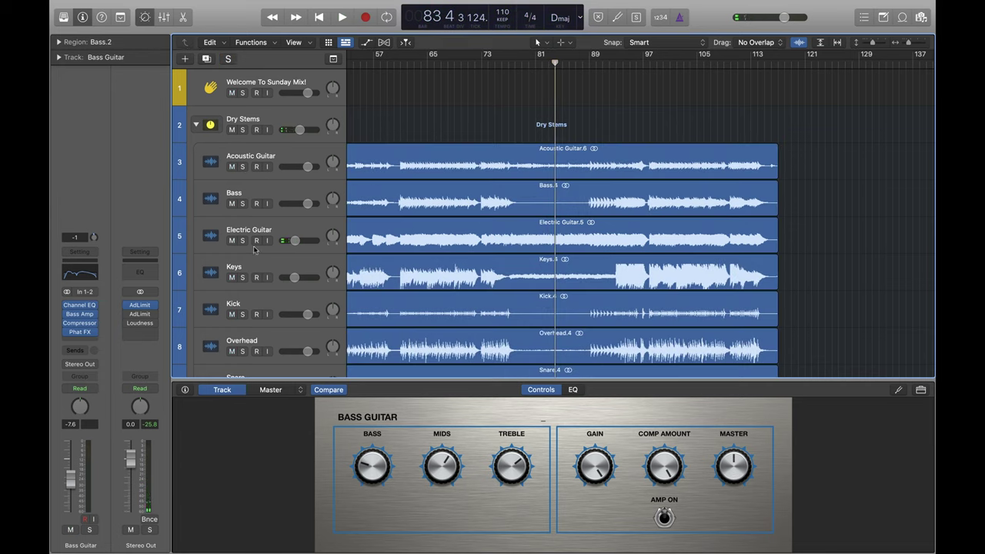
pyautogui.click(195, 124)
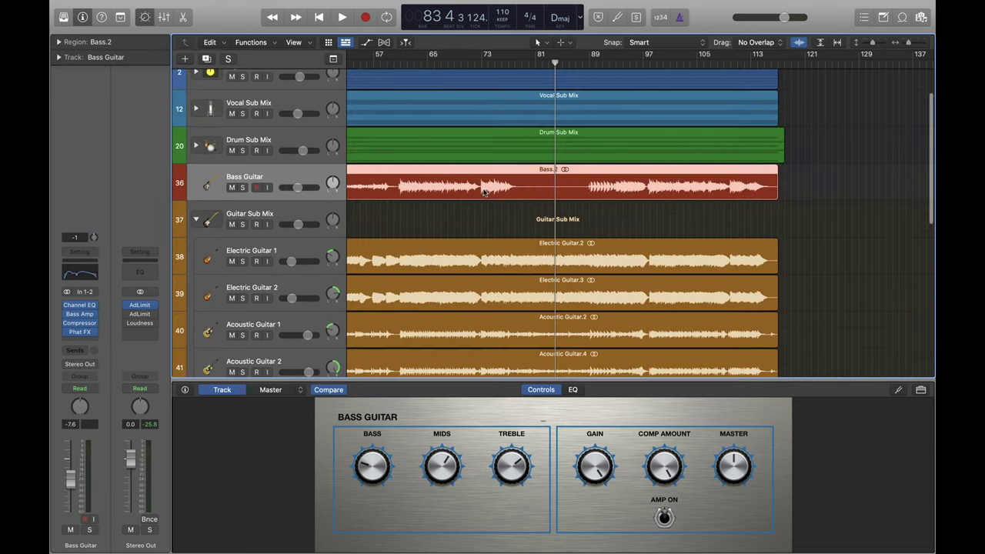
# Solo Guitar Sub Mix, view both electric guitar amps, then try acoustic solos and clear them.
pyautogui.click(242, 223)
pyautogui.scroll(-3, 262, 169)
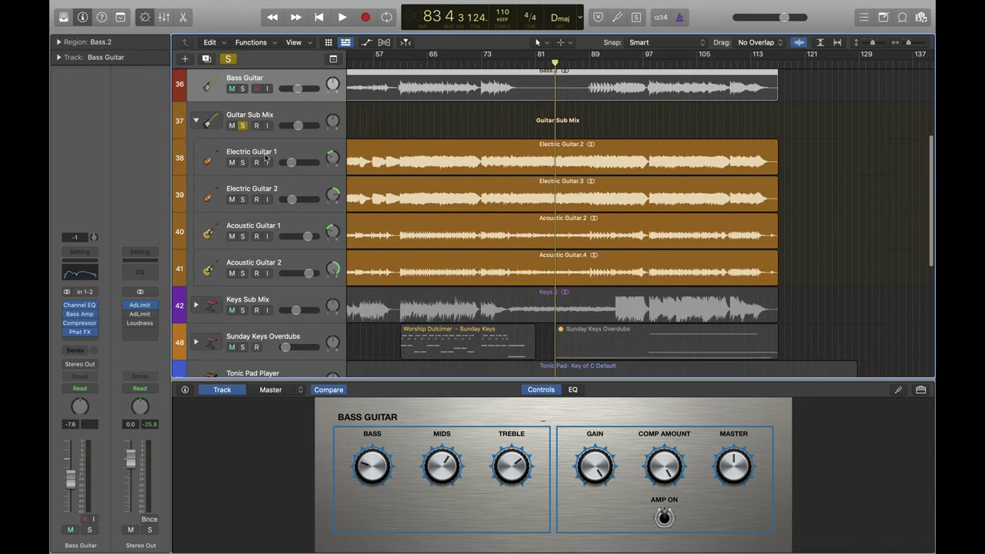
pyautogui.click(273, 158)
pyautogui.click(272, 187)
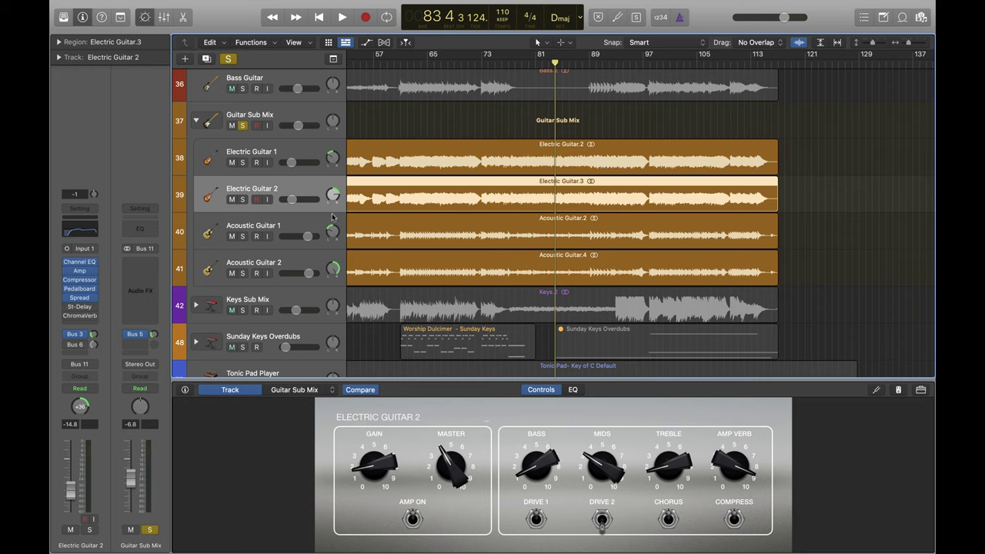
pyautogui.click(241, 236)
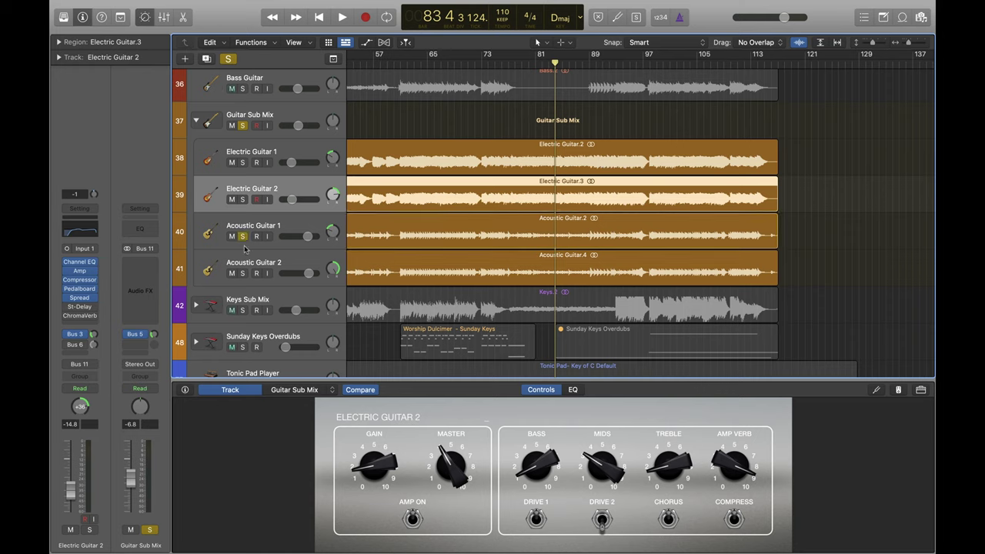
pyautogui.click(243, 274)
pyautogui.click(228, 59)
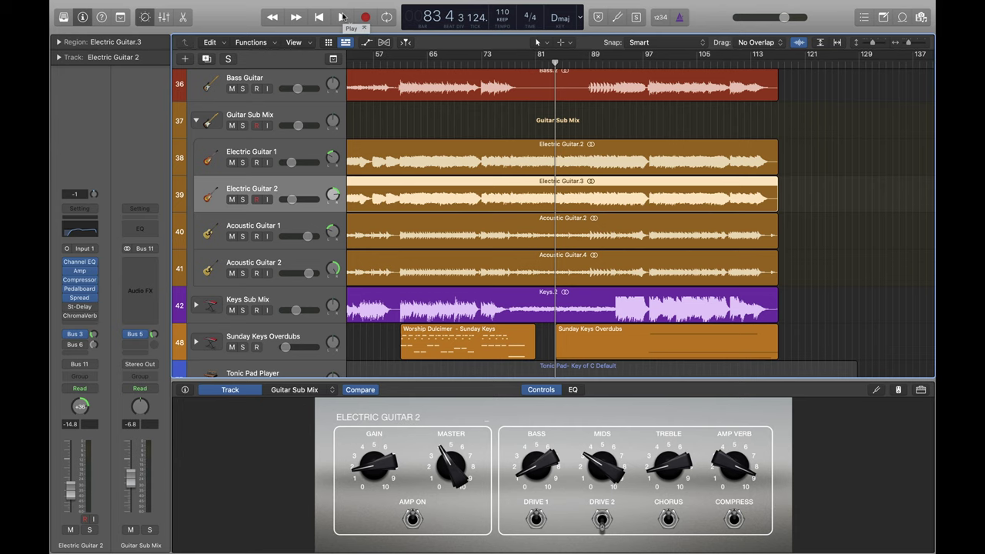
# Select Acoustic Guitar 1, start playback and solo Acoustic Guitar 1 and 2.
pyautogui.scroll(1, 298, 227)
pyautogui.click(277, 236)
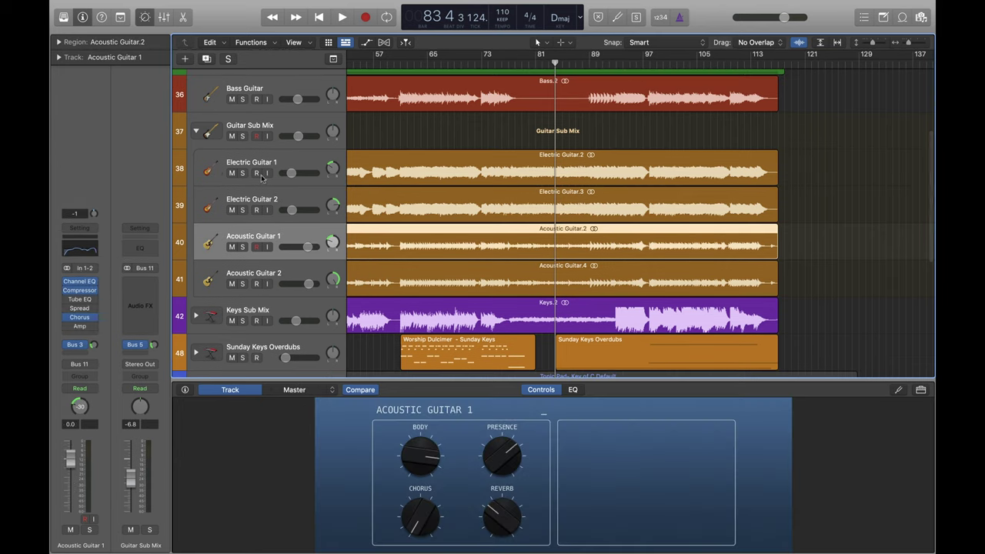
pyautogui.click(343, 17)
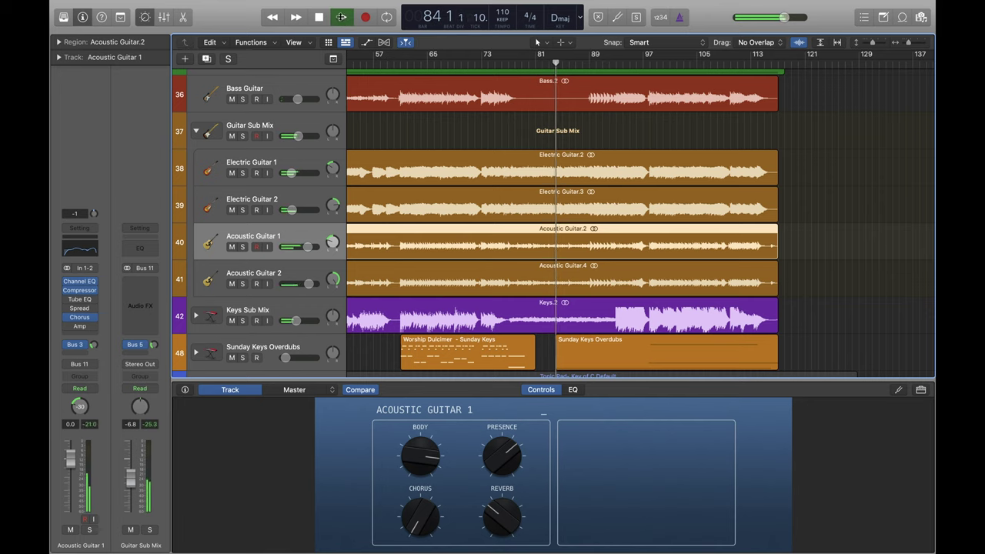
pyautogui.click(242, 246)
pyautogui.click(243, 284)
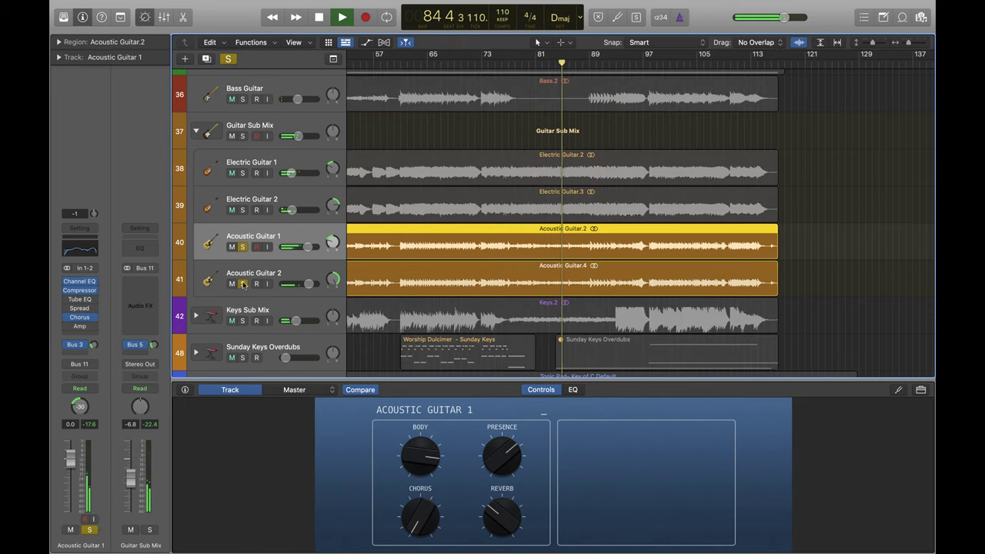
pyautogui.scroll(5, 198, 163)
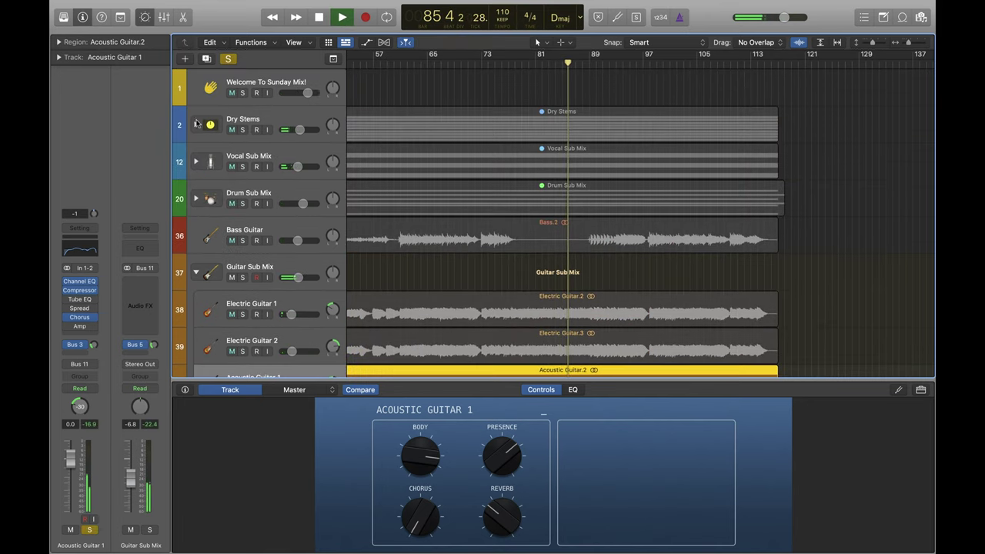
pyautogui.scroll(-1, 444, 224)
pyautogui.scroll(-10, 444, 224)
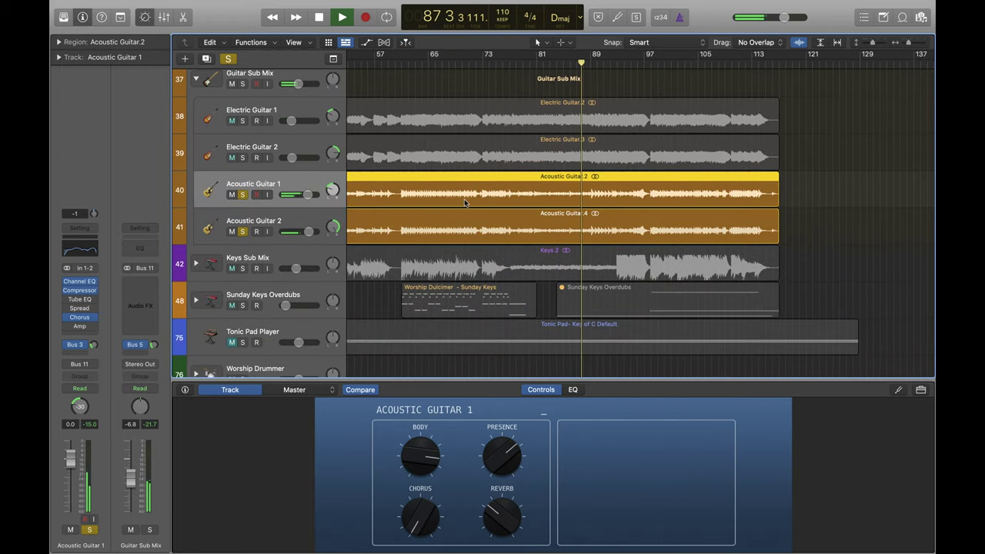
# Compare both acoustic guitars' controls, stop, show Electric Guitar 1's amp and unsolo Acoustic Guitar 1.
pyautogui.click(260, 238)
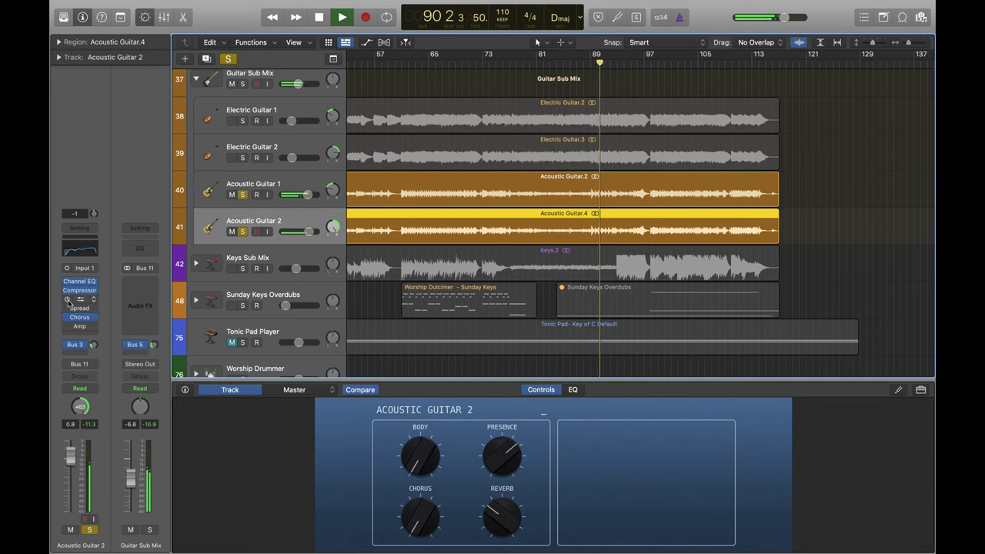
pyautogui.click(224, 183)
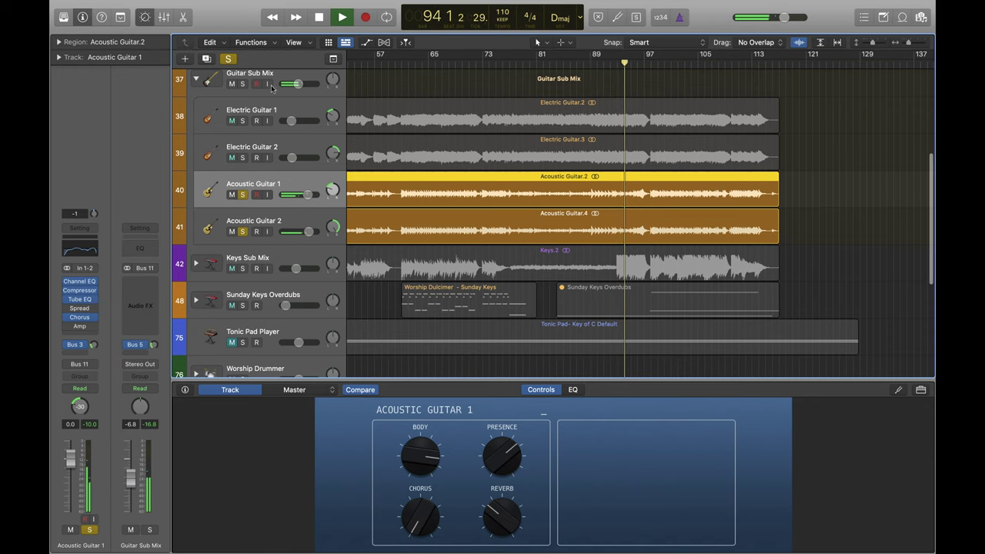
pyautogui.click(320, 18)
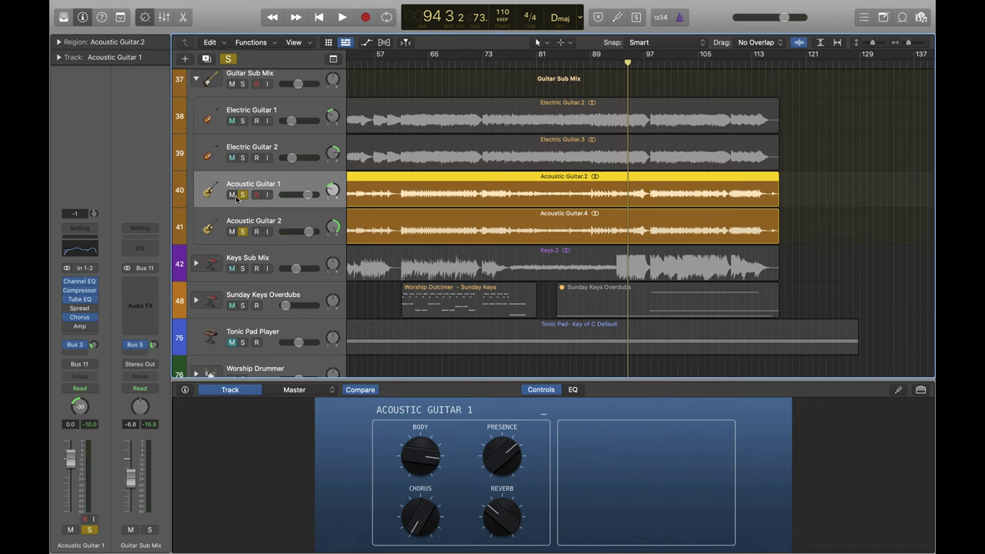
pyautogui.click(246, 123)
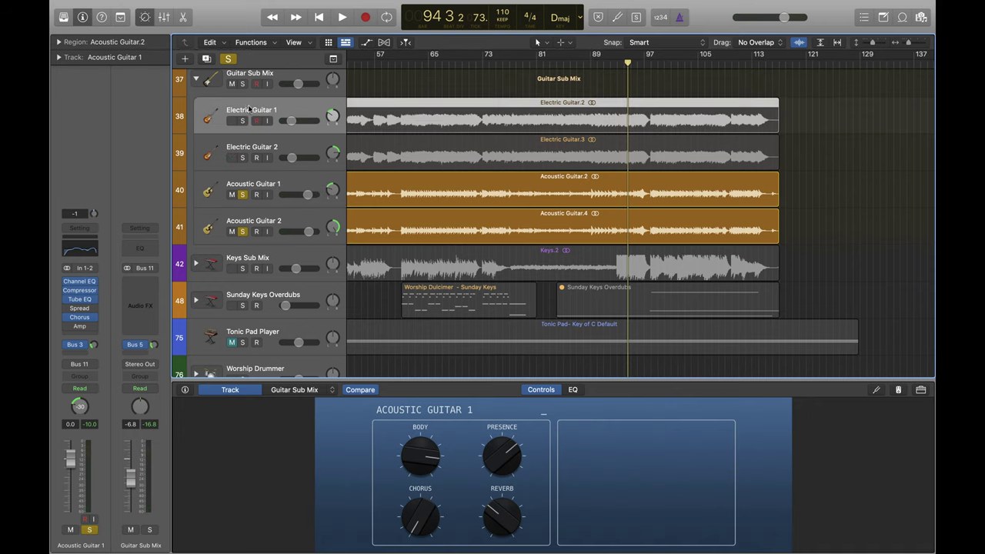
pyautogui.click(243, 195)
# Unsolo Acoustic Guitar 2, solo Electric Guitar 1 and 2, and show Electric Guitar 2's EQ curve.
pyautogui.click(242, 231)
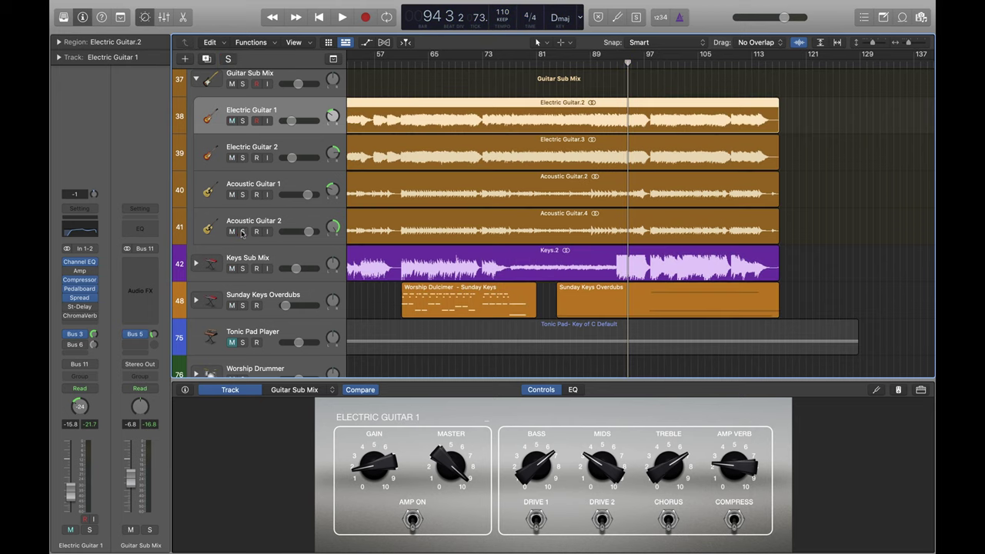
pyautogui.click(243, 121)
pyautogui.click(242, 158)
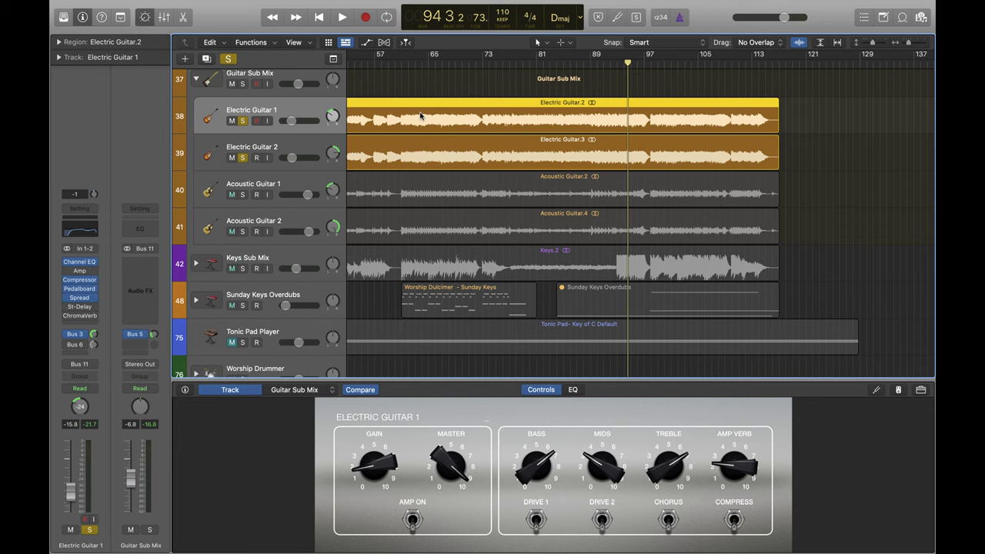
pyautogui.click(281, 156)
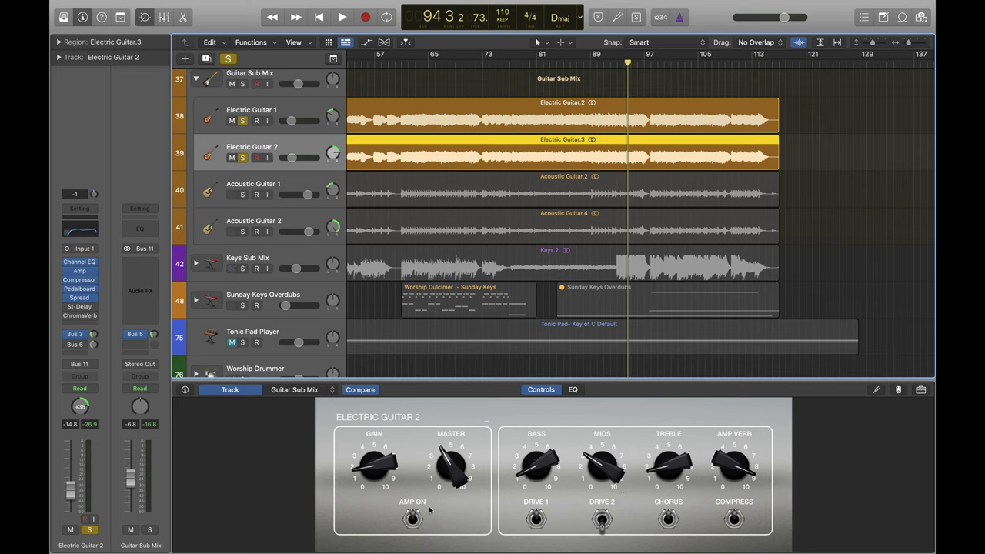
pyautogui.click(574, 390)
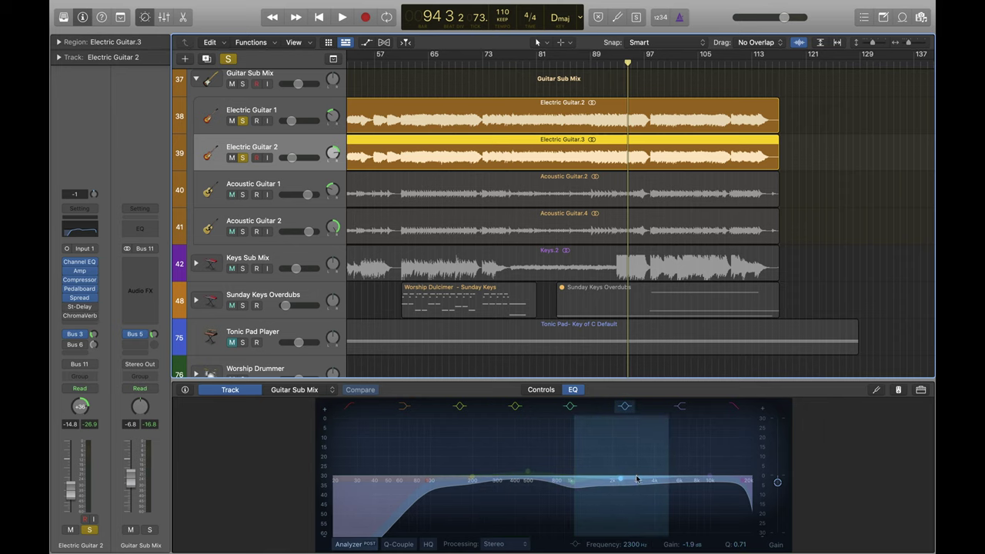
# Show Electric Guitar 1's EQ curve in Smart Controls and start playback.
pyautogui.click(271, 107)
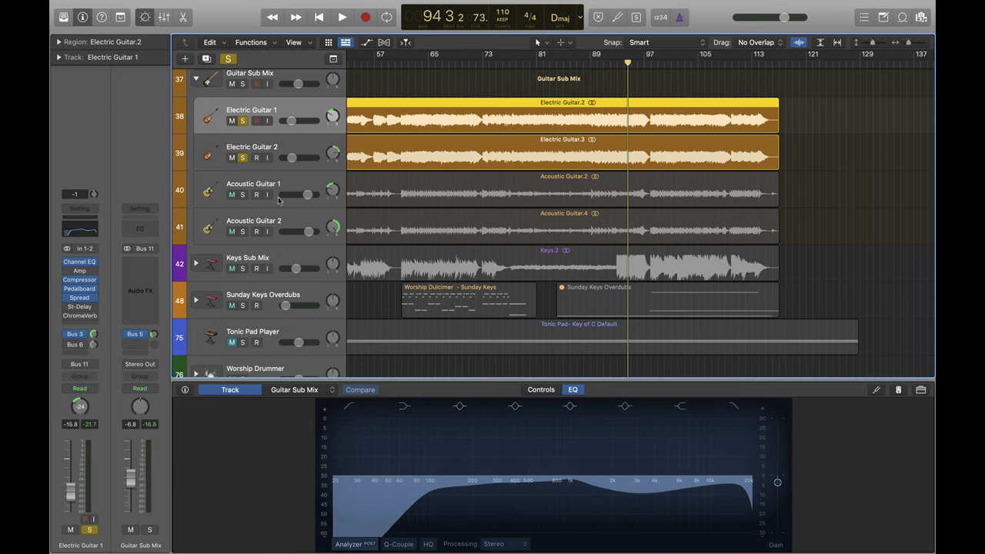
pyautogui.scroll(-2, 275, 175)
pyautogui.scroll(1, 275, 176)
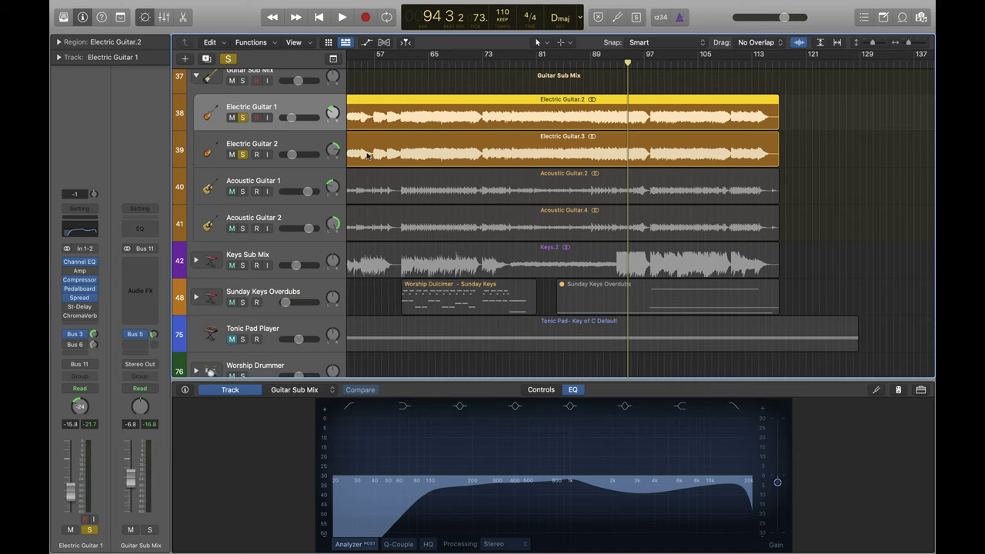
pyautogui.click(342, 18)
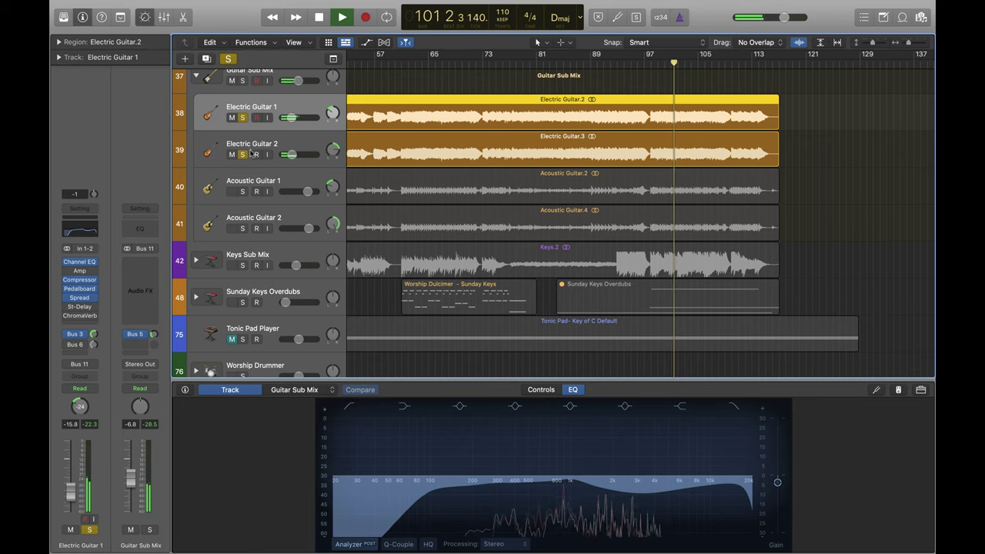
# Clear the solos on both electric guitars and solo Bass Guitar instead.
pyautogui.scroll(1, 245, 118)
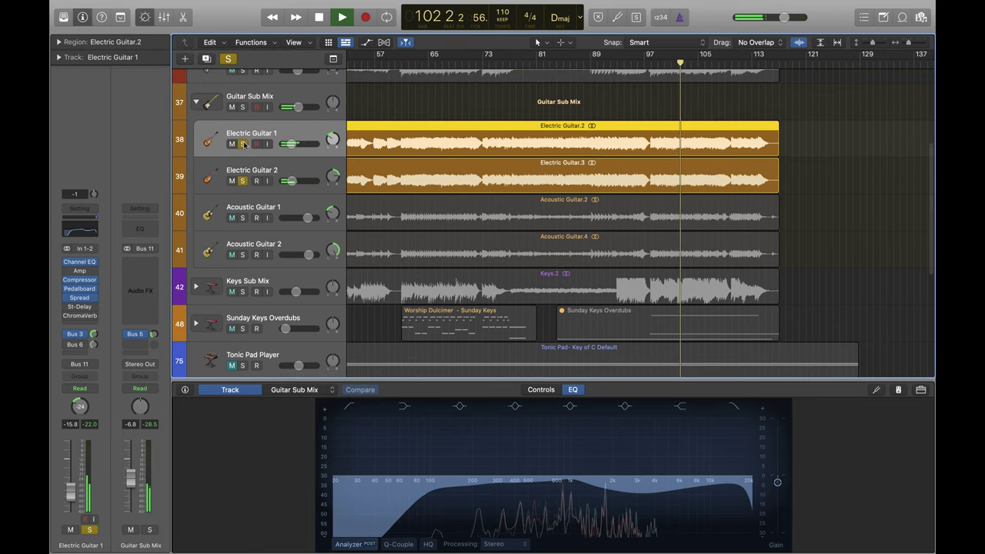
pyautogui.click(242, 144)
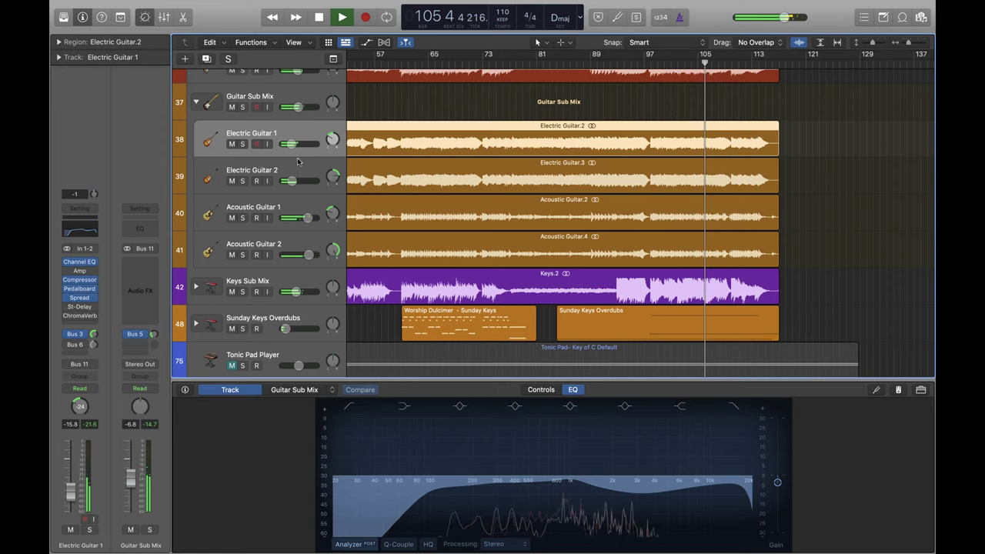
pyautogui.scroll(2, 307, 154)
pyautogui.scroll(1, 297, 162)
pyautogui.click(243, 135)
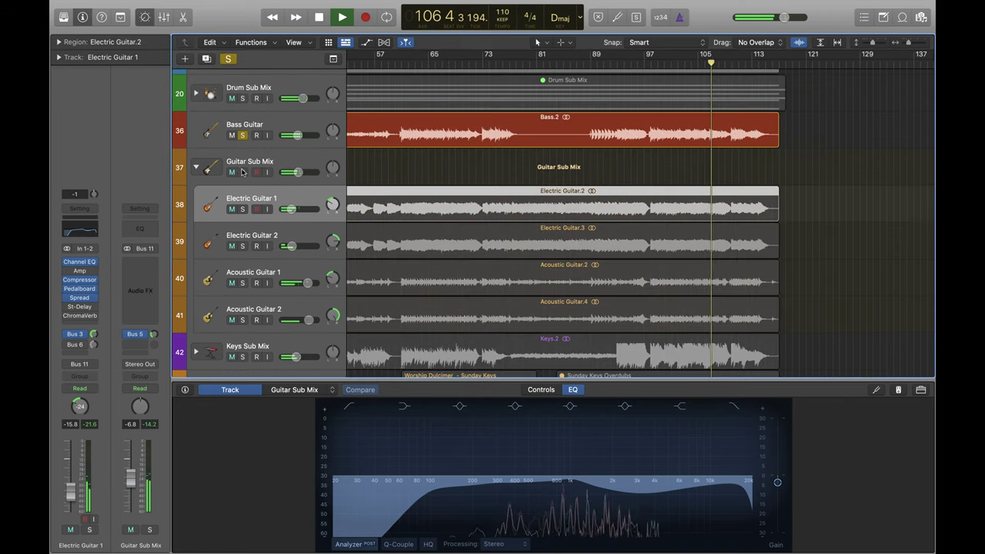
# Solo the Guitar Sub Mix alongside Bass Guitar and restart playback to hear them together.
pyautogui.click(243, 172)
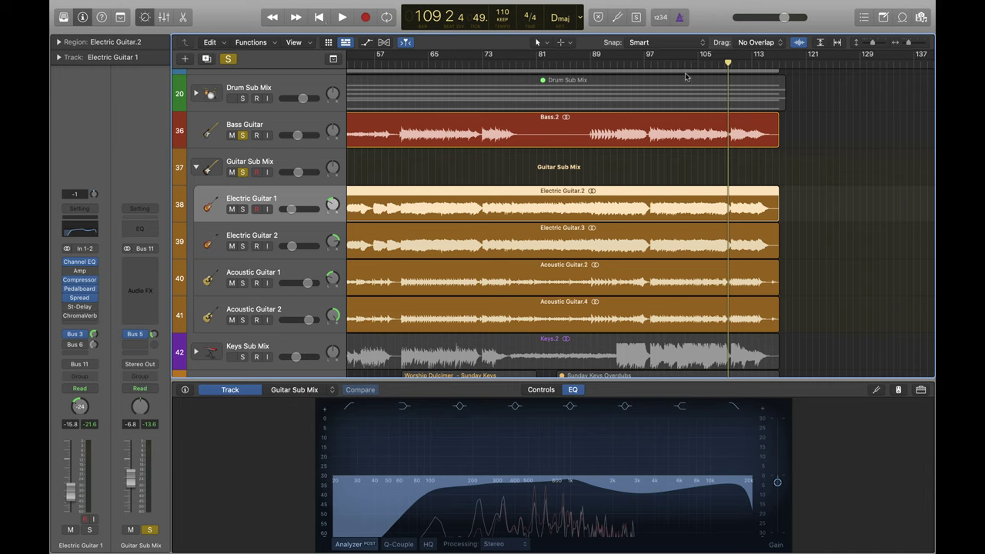
pyautogui.click(343, 16)
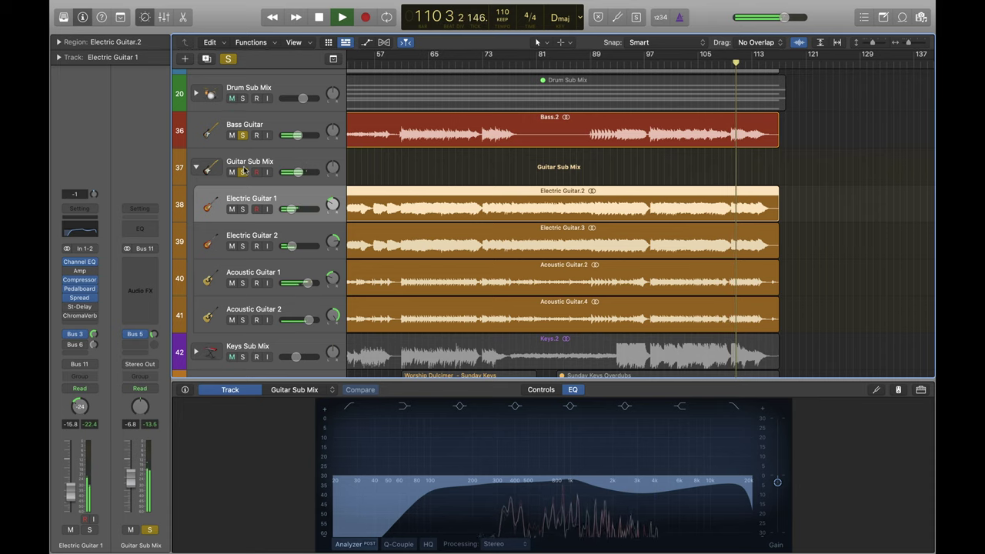
pyautogui.scroll(-1, 330, 197)
pyautogui.scroll(-3, 332, 190)
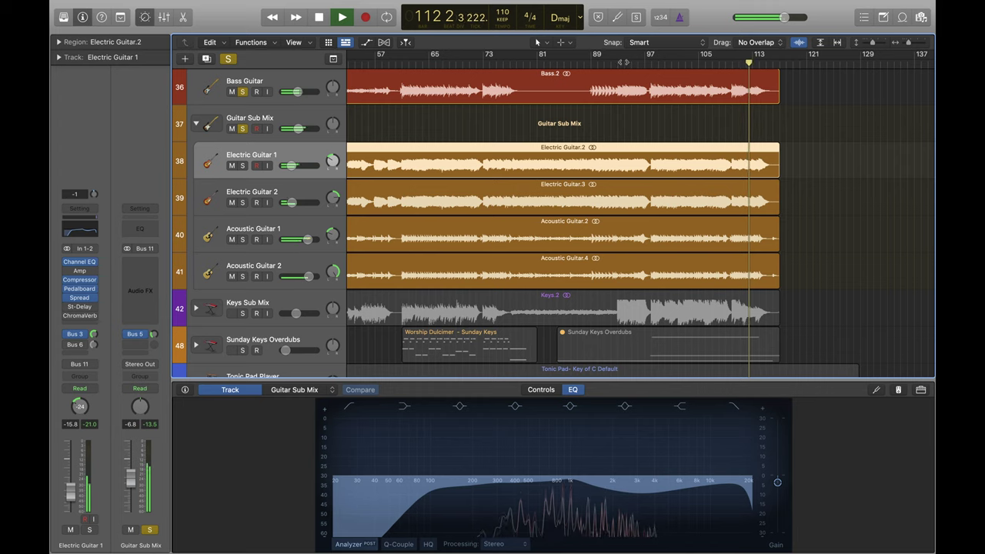
# Send playback back to about bar 63, solo Keys Sub Mix, and unsolo Bass Guitar and Guitar Sub Mix.
pyautogui.press('s')
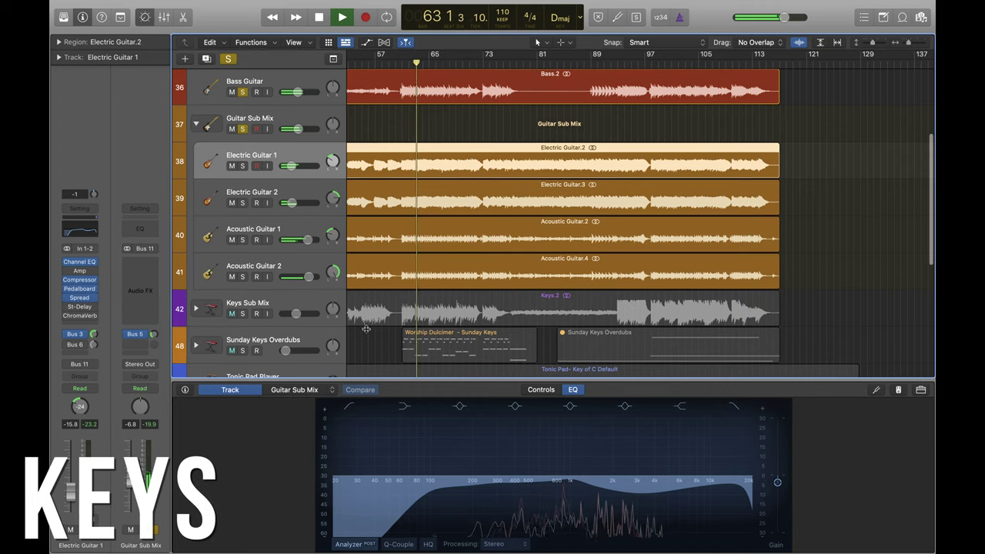
pyautogui.click(242, 313)
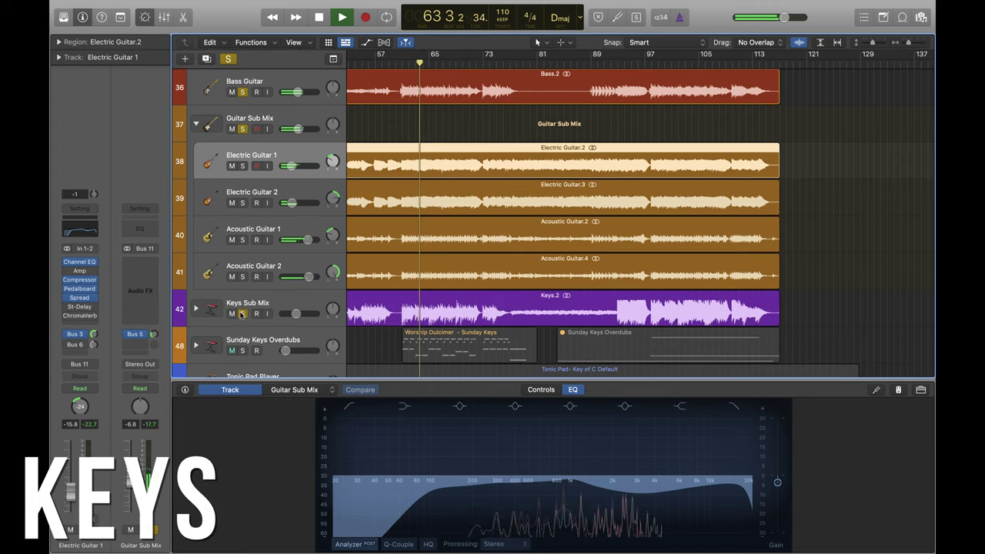
pyautogui.click(241, 92)
pyautogui.click(242, 128)
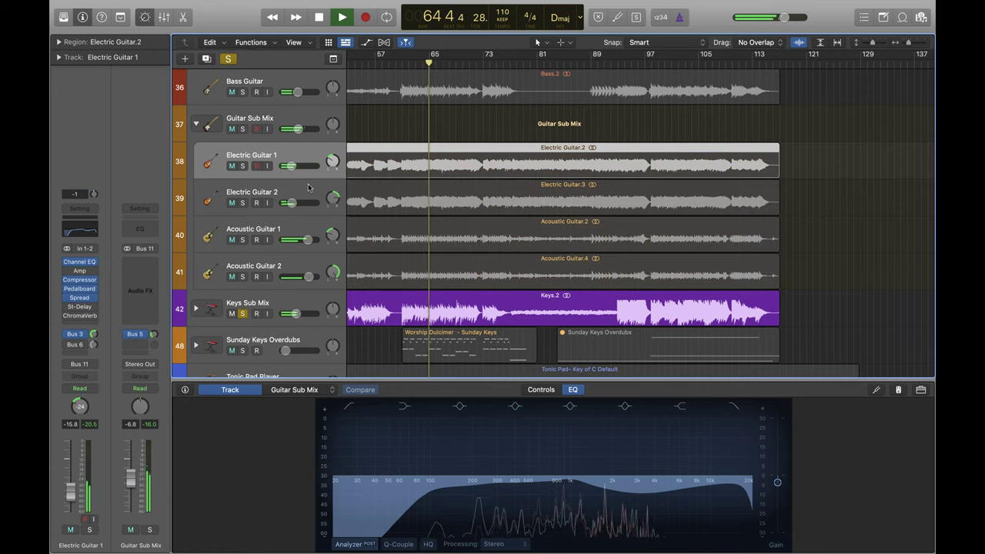
pyautogui.scroll(-2, 326, 288)
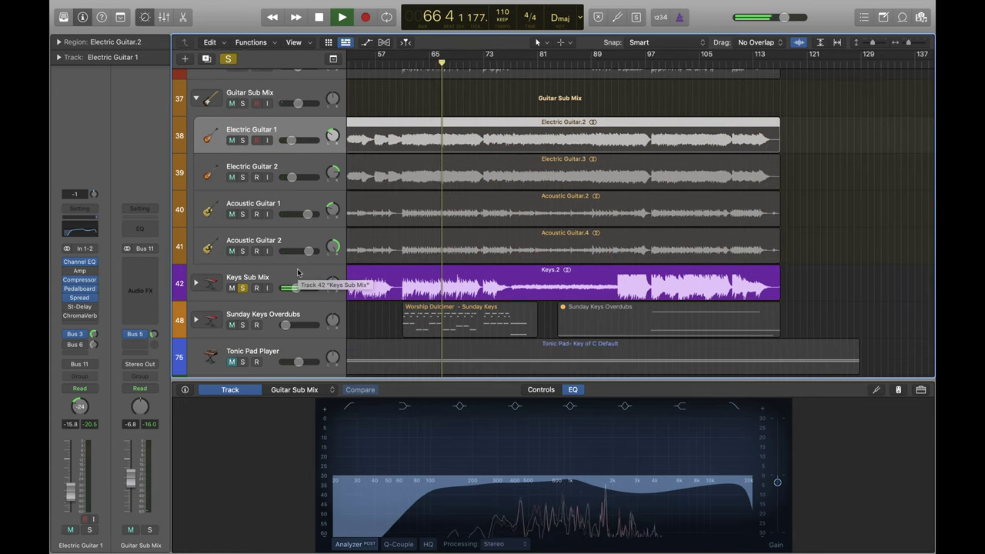
# Select Keys Sub Mix, show its plug-in controls, and expand its stack.
pyautogui.click(272, 273)
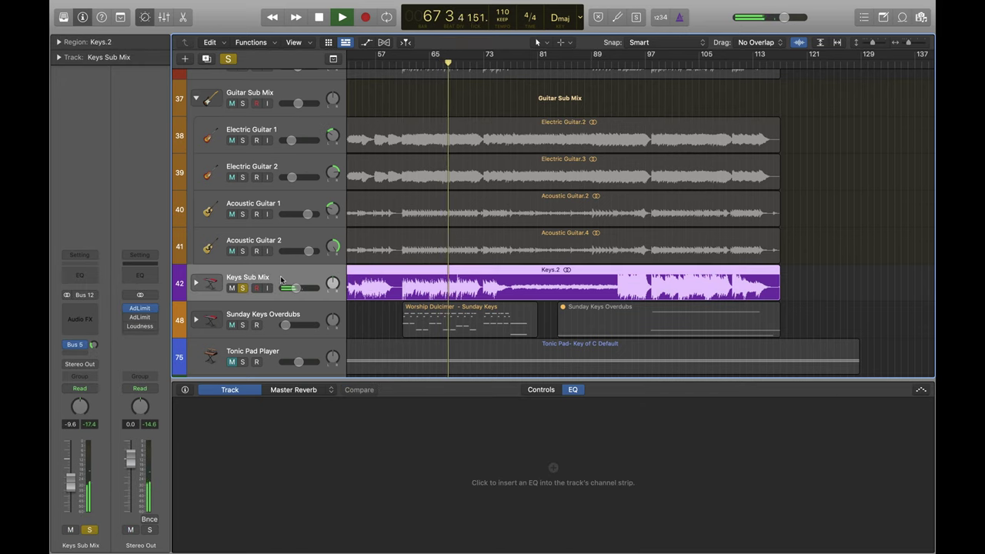
pyautogui.click(548, 390)
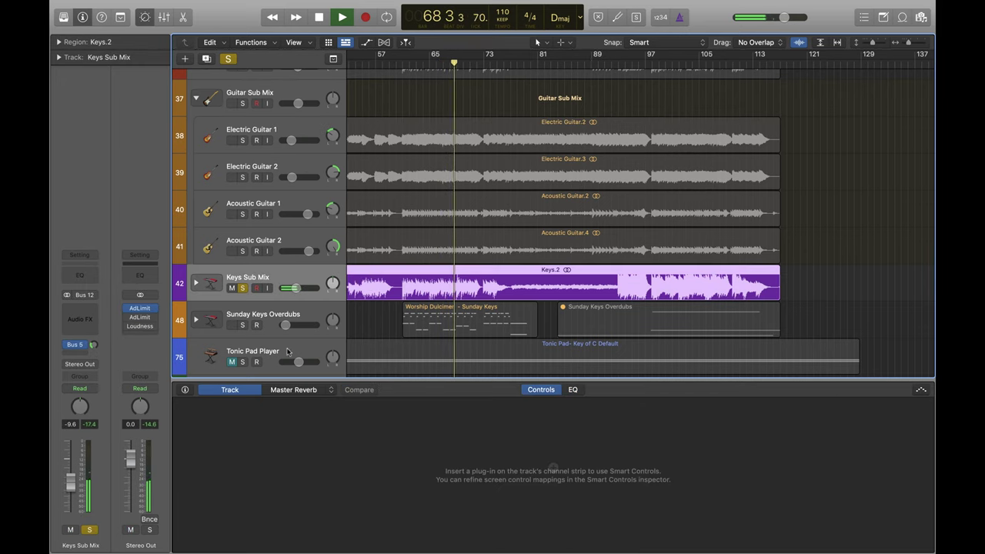
pyautogui.click(197, 283)
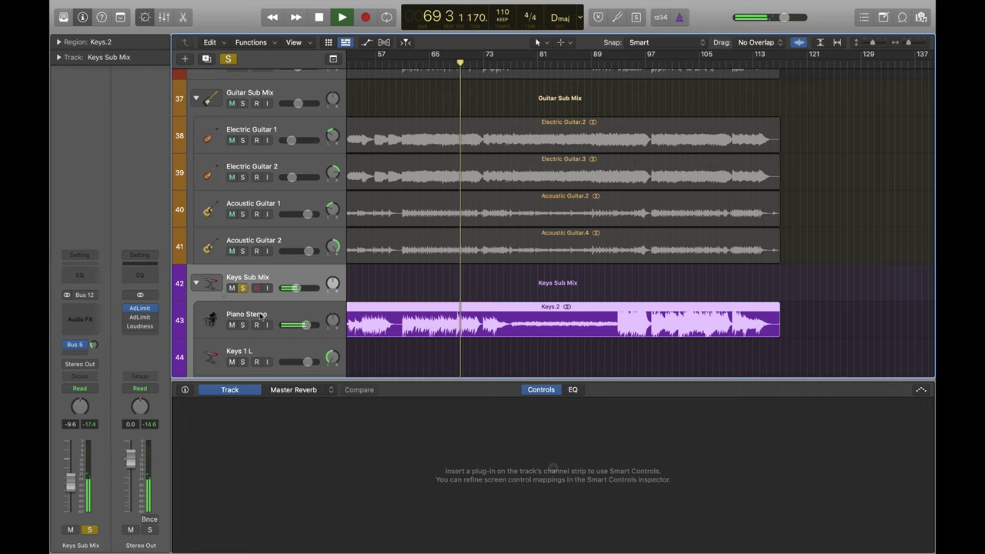
# Show Piano Stereo's EQ curve, skip playback ahead to about bar 103, and unsolo Keys Sub Mix.
pyautogui.click(261, 316)
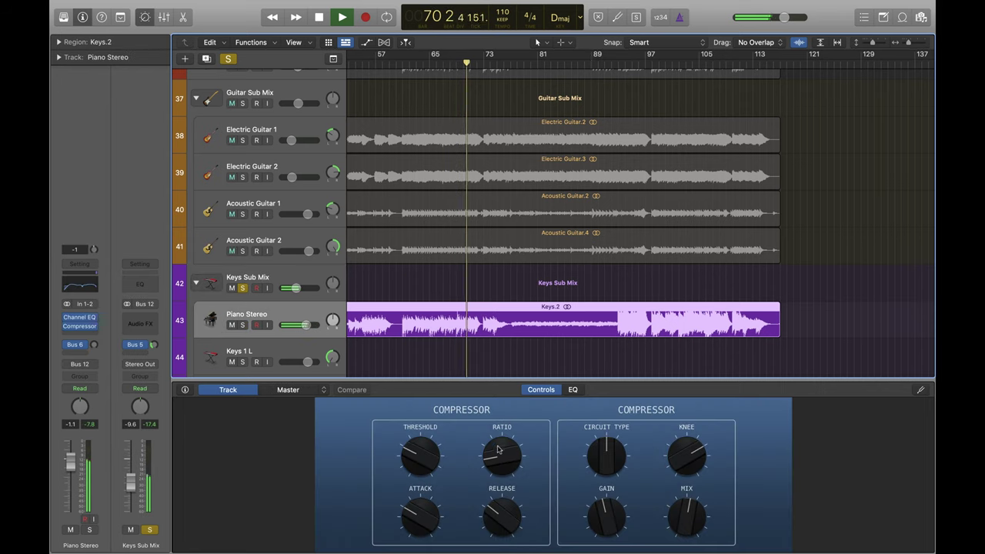
pyautogui.click(573, 389)
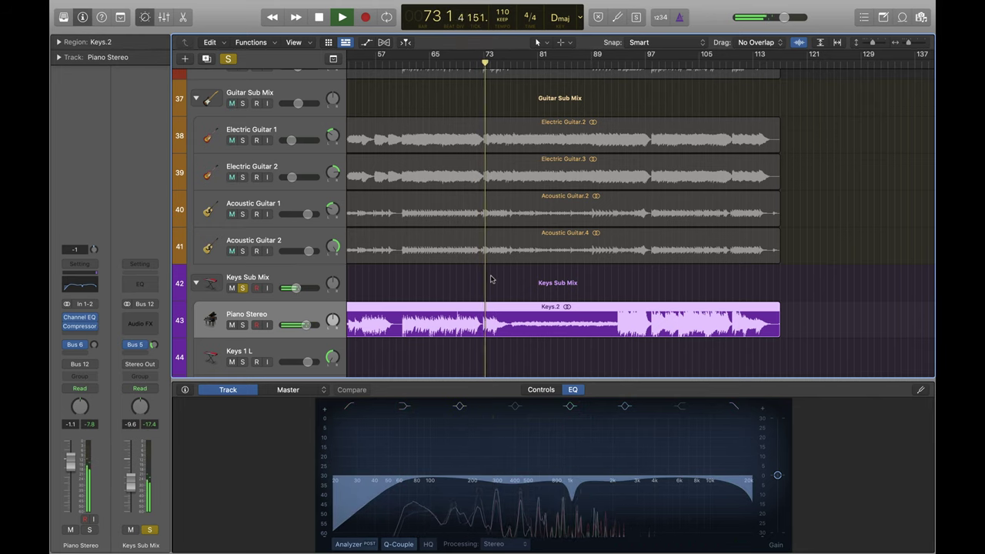
pyautogui.click(553, 62)
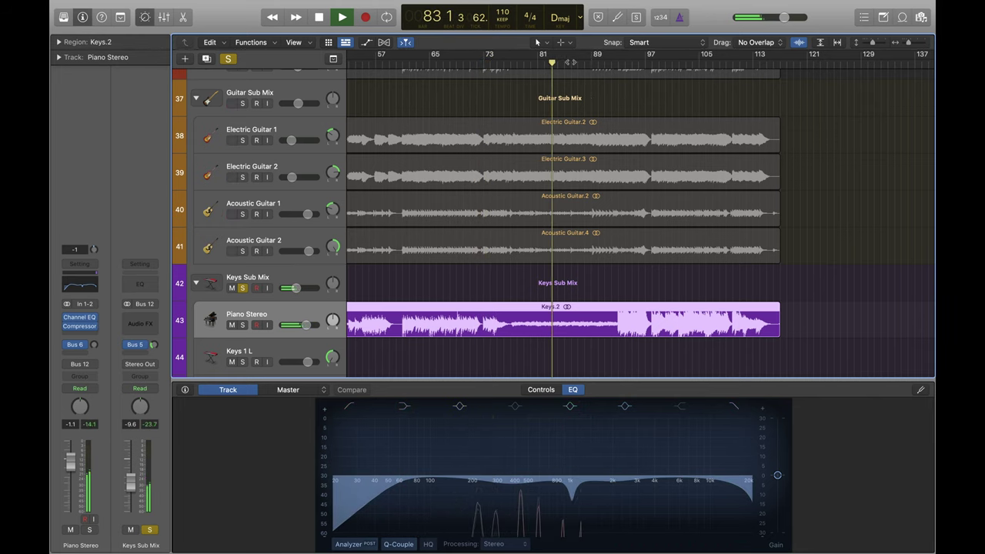
pyautogui.click(602, 63)
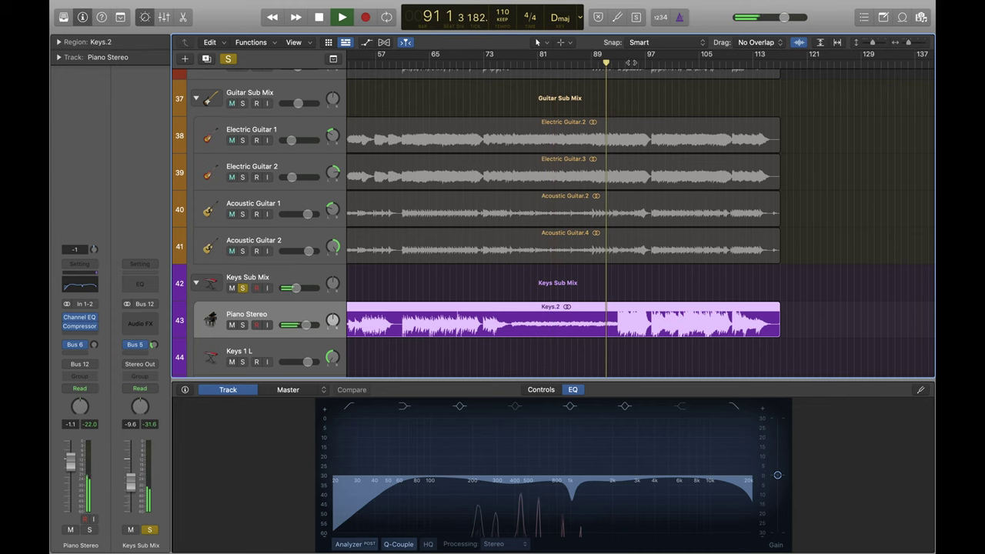
pyautogui.click(631, 62)
pyautogui.click(686, 62)
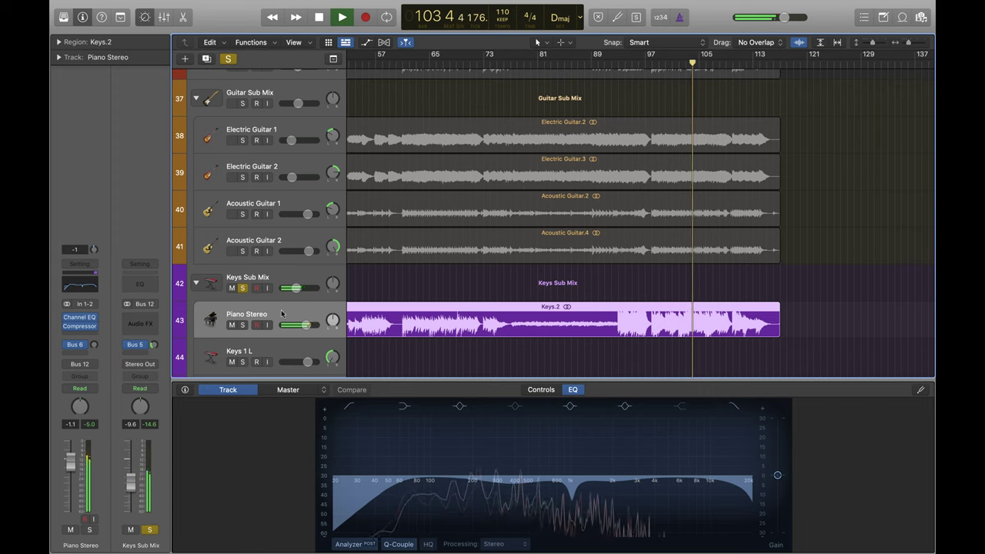
pyautogui.click(242, 288)
pyautogui.scroll(-2, 197, 231)
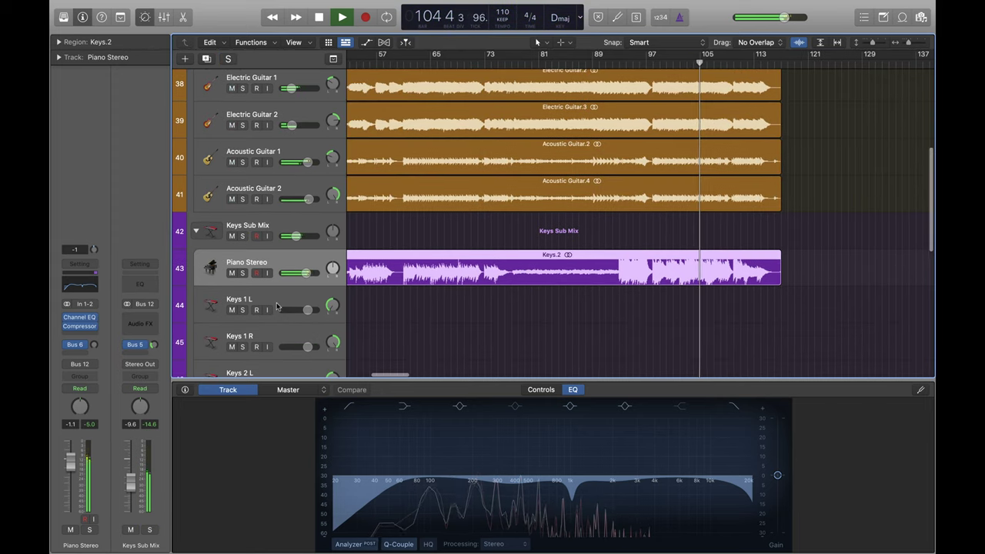
pyautogui.click(197, 231)
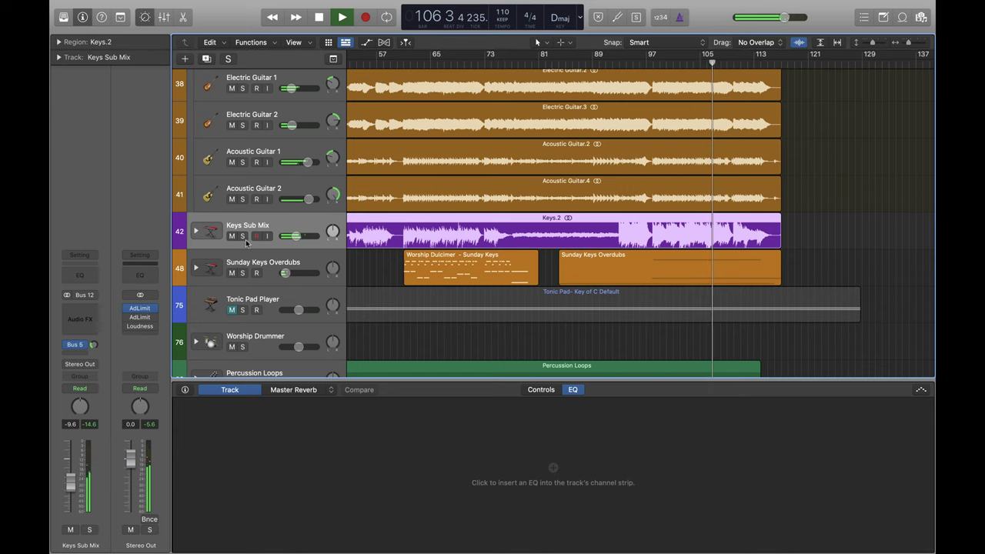
pyautogui.scroll(10, 287, 167)
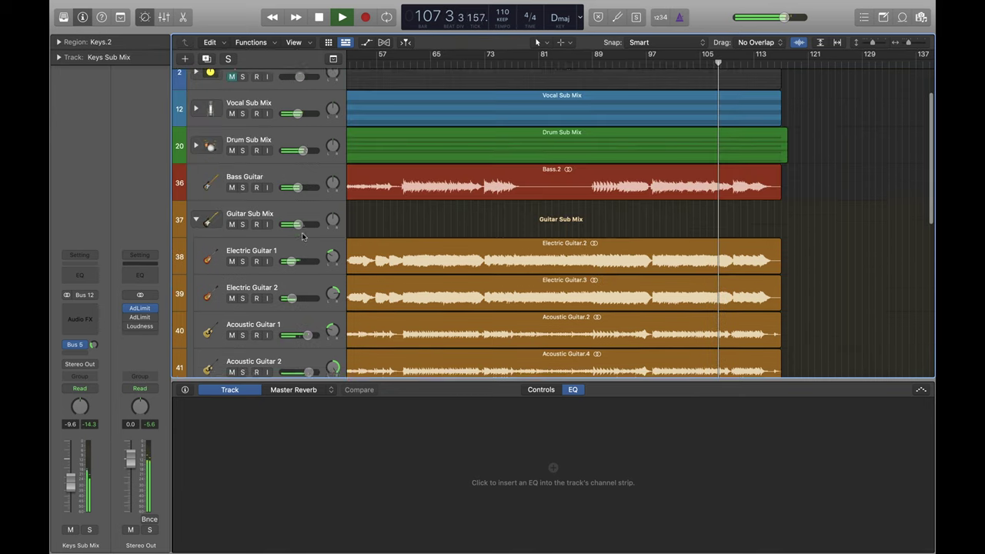
pyautogui.moveTo(287, 167); pyautogui.dragTo(293, 167)
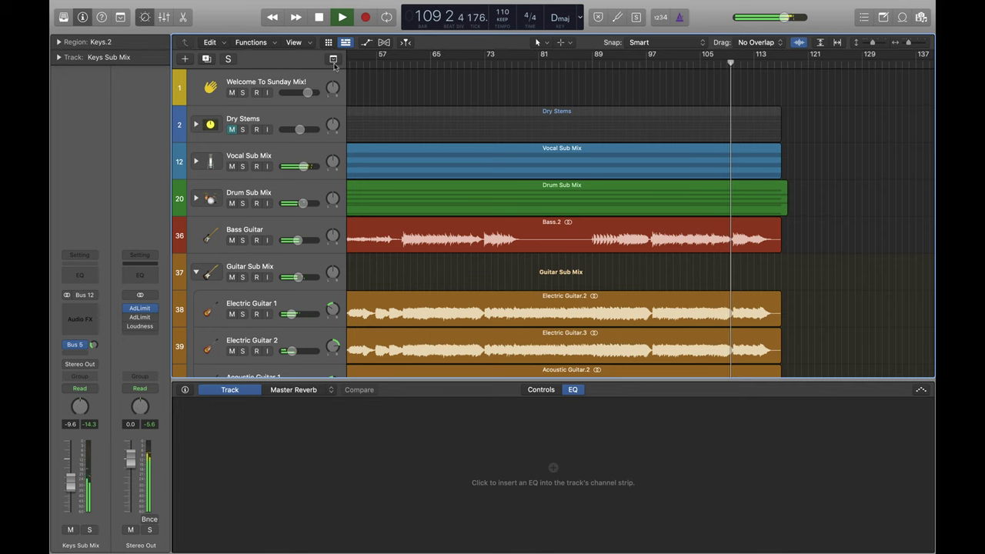
pyautogui.click(319, 17)
pyautogui.scroll(-15, 536, 234)
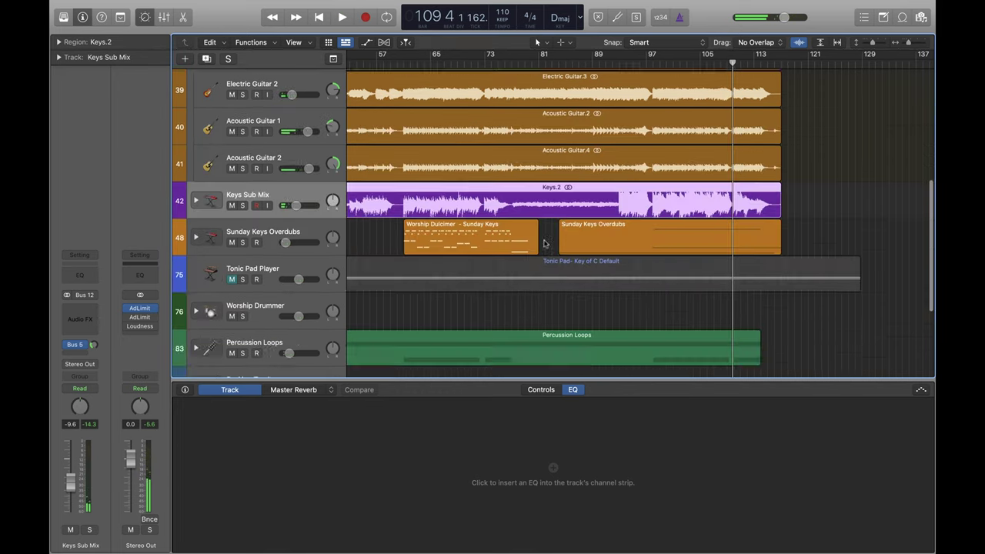
pyautogui.scroll(2, 542, 233)
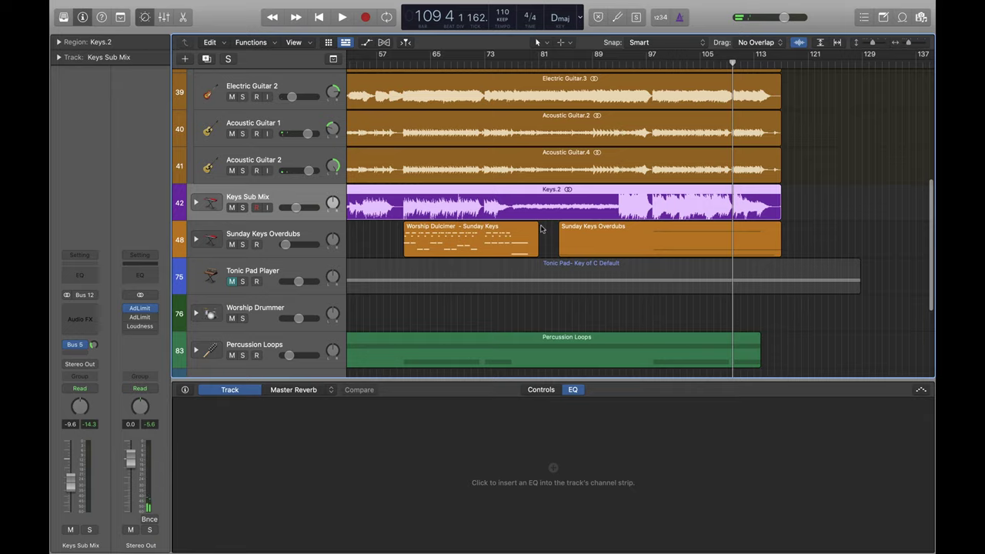
pyautogui.scroll(10, 540, 229)
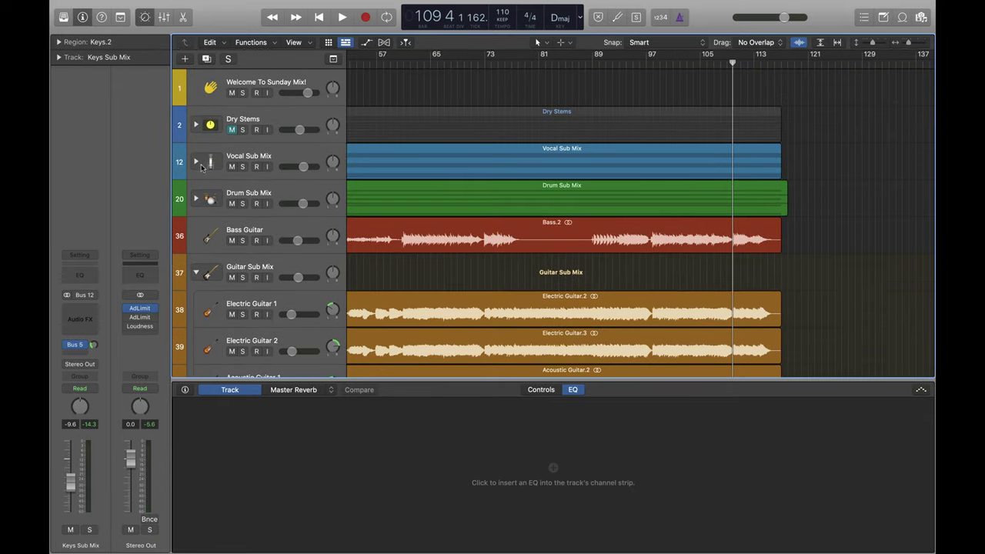
pyautogui.click(196, 162)
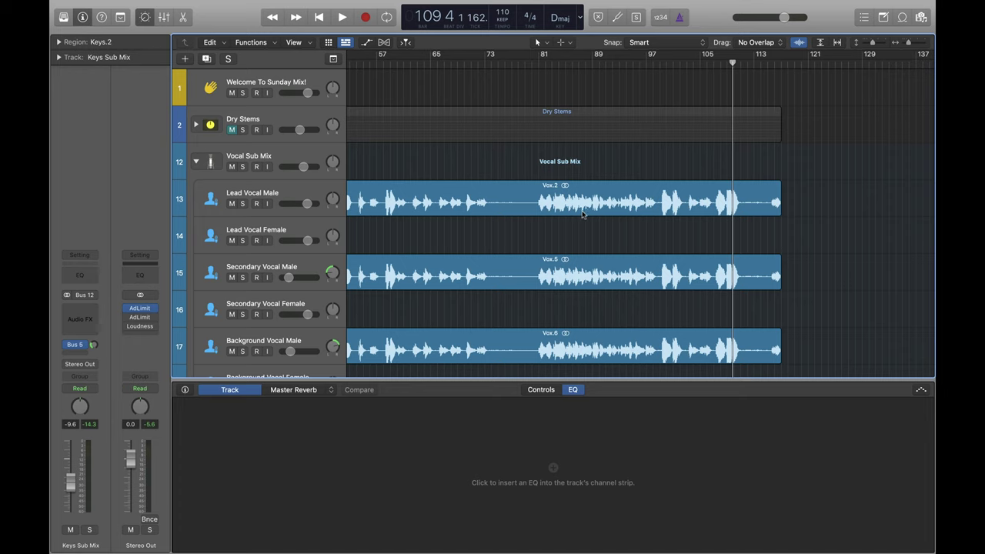
pyautogui.click(197, 163)
pyautogui.scroll(-5, 639, 274)
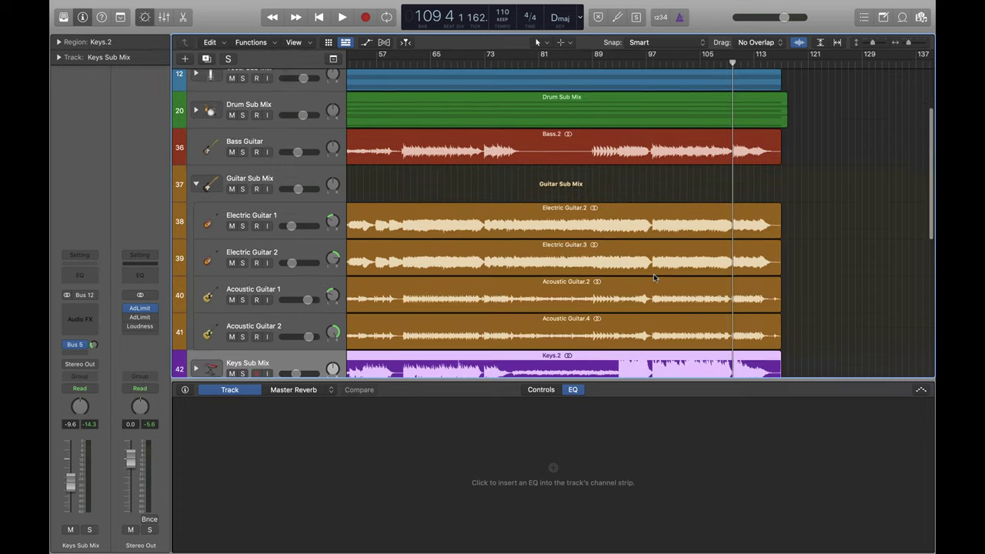
pyautogui.scroll(-4, 613, 230)
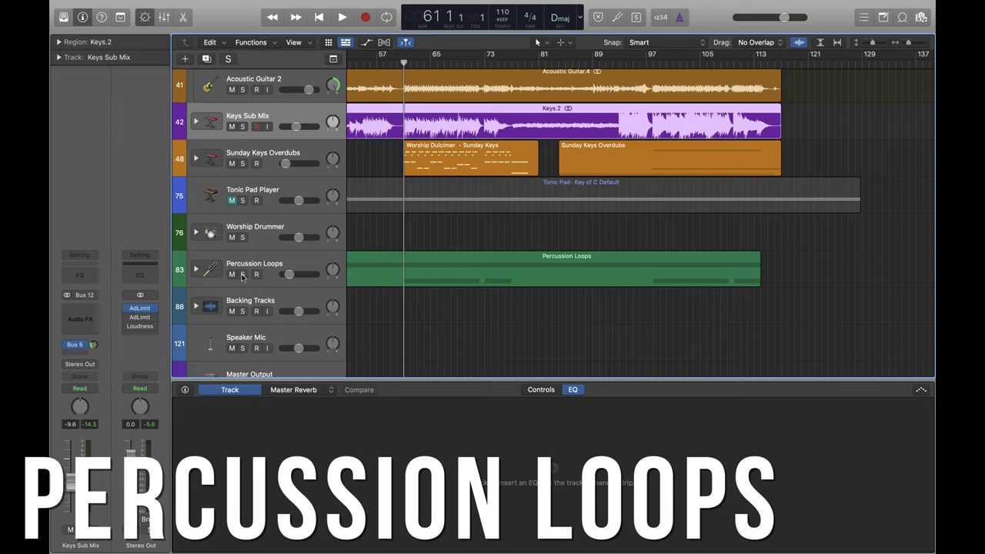
# Solo Percussion Loops, start playback, and expand its shaker and tambourine tracks.
pyautogui.click(241, 274)
pyautogui.click(343, 17)
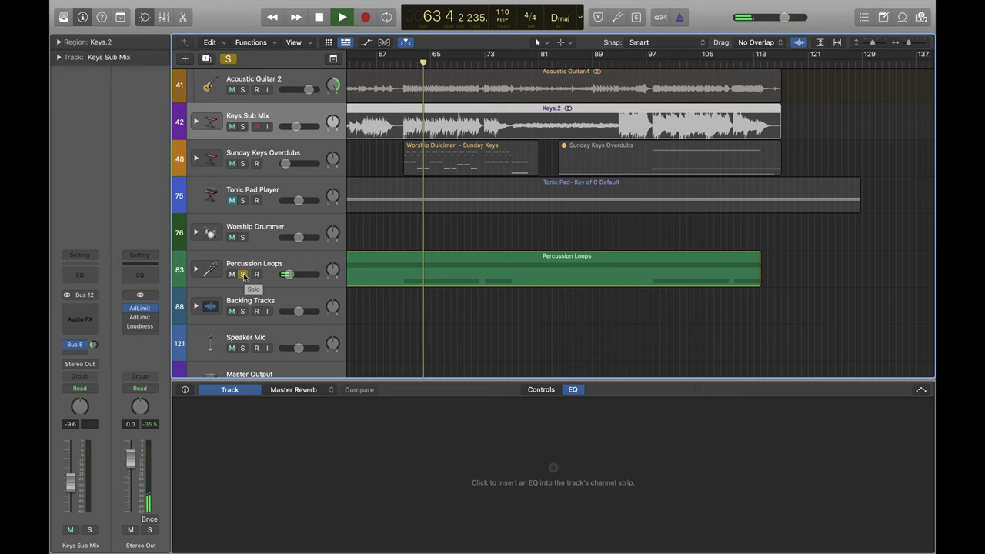
pyautogui.click(195, 269)
# Unsolo Percussion Loops and nudge its volume fader up.
pyautogui.scroll(-4, 296, 189)
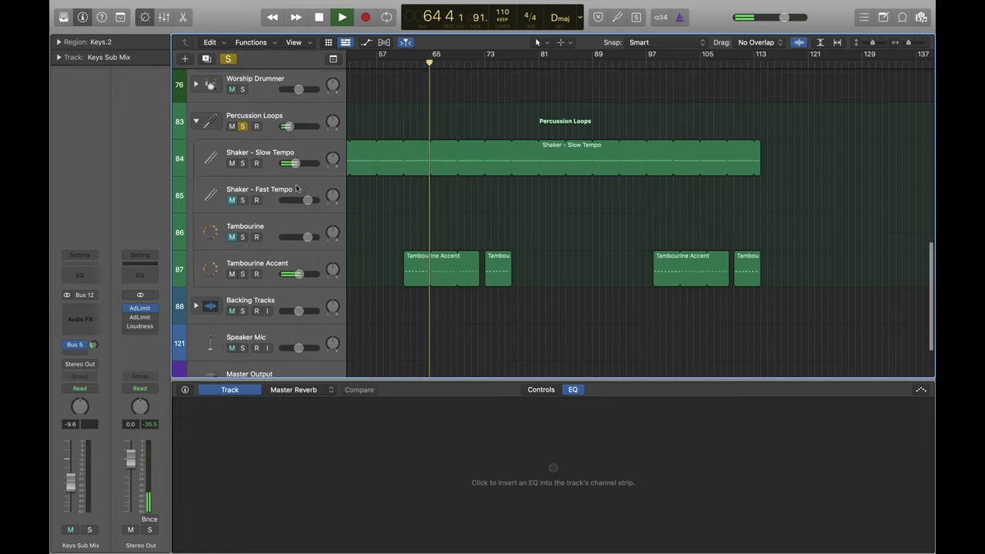
pyautogui.scroll(1, 258, 200)
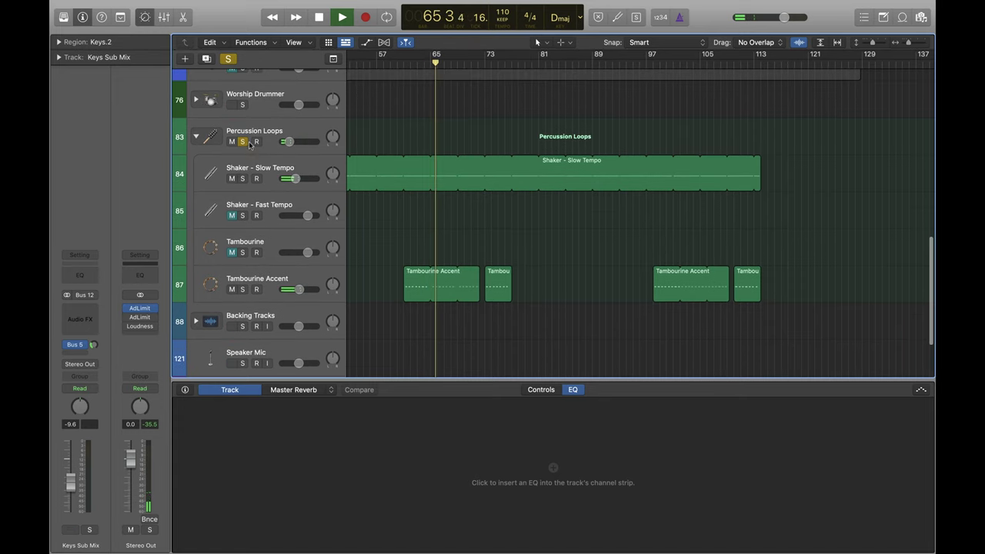
pyautogui.click(245, 143)
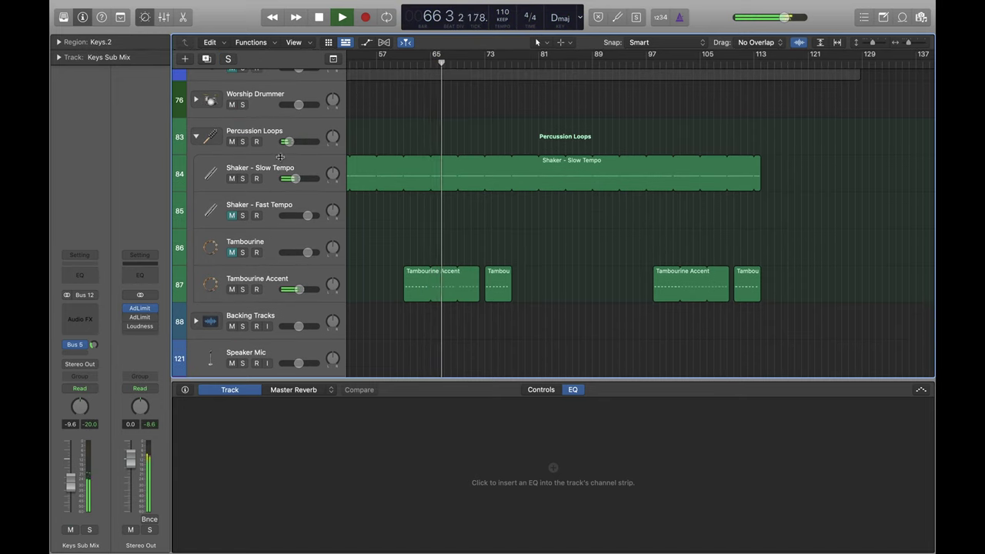
pyautogui.moveTo(287, 141)
pyautogui.mouseDown()
pyautogui.moveTo(313, 142)
pyautogui.moveTo(290, 141)
pyautogui.mouseUp()
# Collapse the percussion sub-tracks and solo Drum Sub Mix together with Percussion Loops.
pyautogui.click(195, 137)
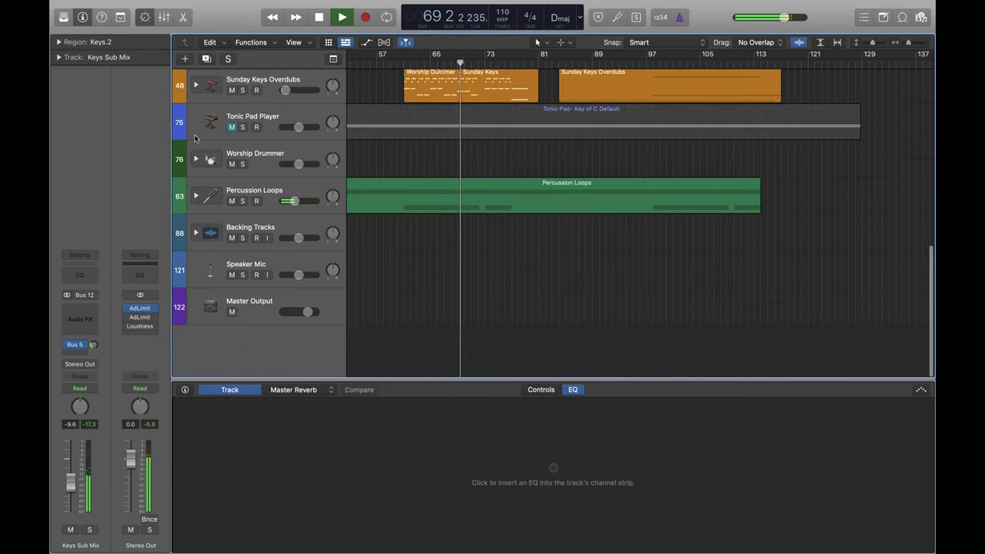
pyautogui.scroll(10, 264, 185)
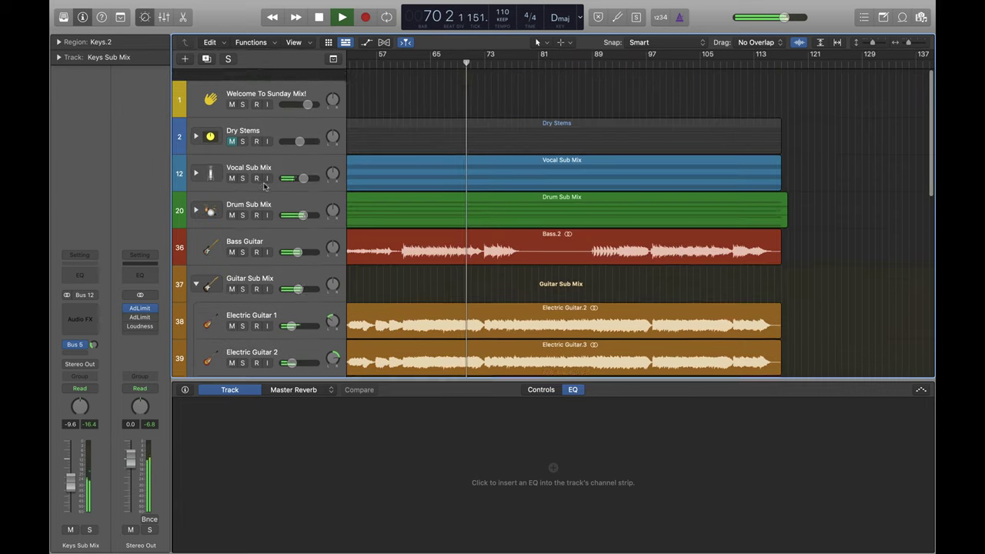
pyautogui.click(242, 204)
pyautogui.scroll(-8, 264, 215)
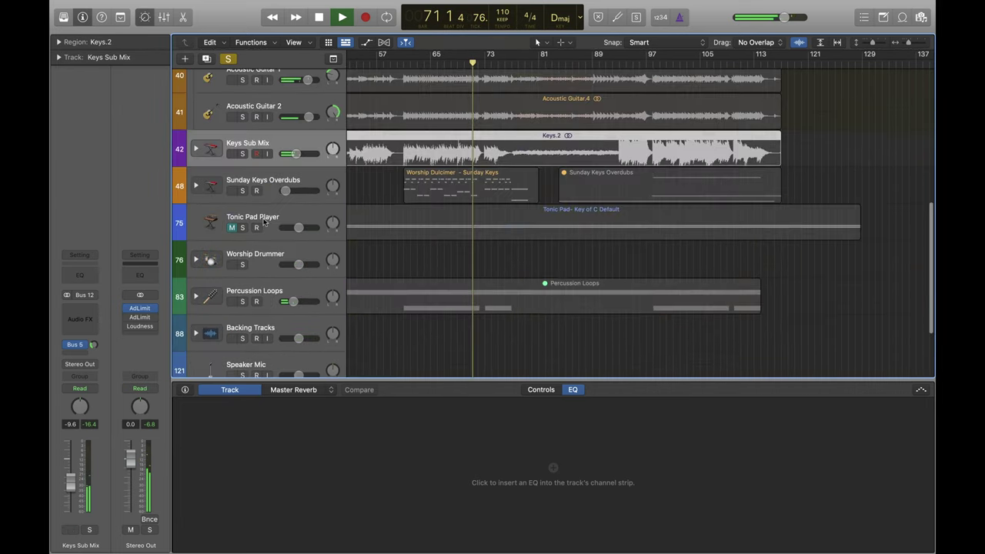
pyautogui.scroll(-3, 263, 222)
pyautogui.click(242, 219)
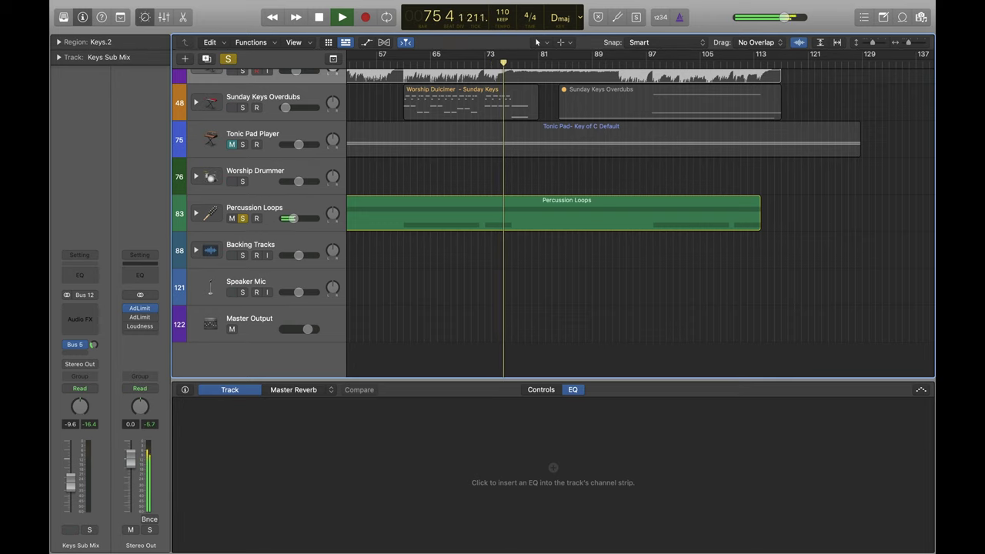
# Unsolo Percussion Loops and Drum Sub Mix, stop playback, and select Sunday Keys Overdubs.
pyautogui.click(241, 218)
pyautogui.scroll(10, 293, 131)
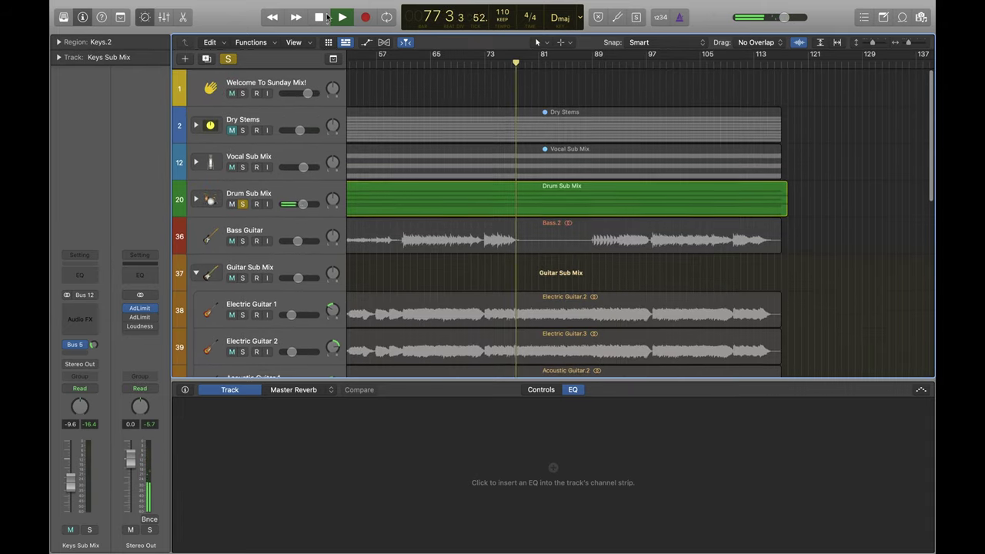
pyautogui.click(322, 17)
pyautogui.click(242, 203)
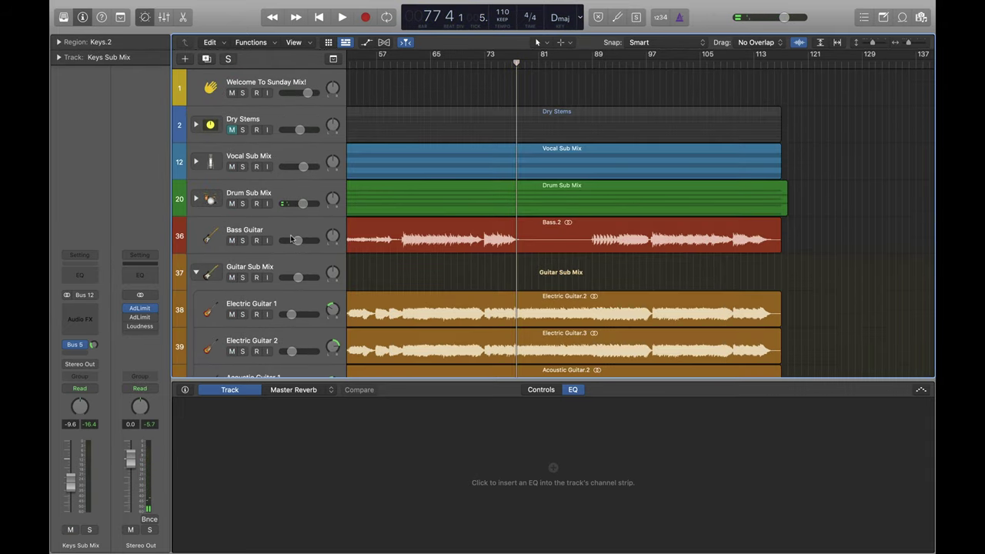
pyautogui.scroll(-5, 291, 237)
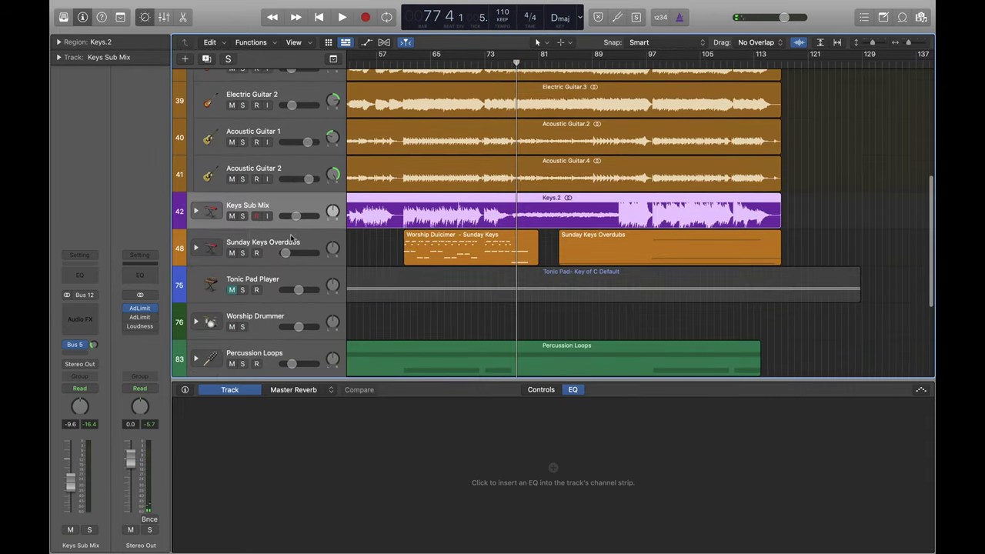
pyautogui.click(235, 242)
# Expand Sunday Keys Overdubs and browse its instrument tracks.
pyautogui.click(195, 248)
pyautogui.scroll(-2, 263, 260)
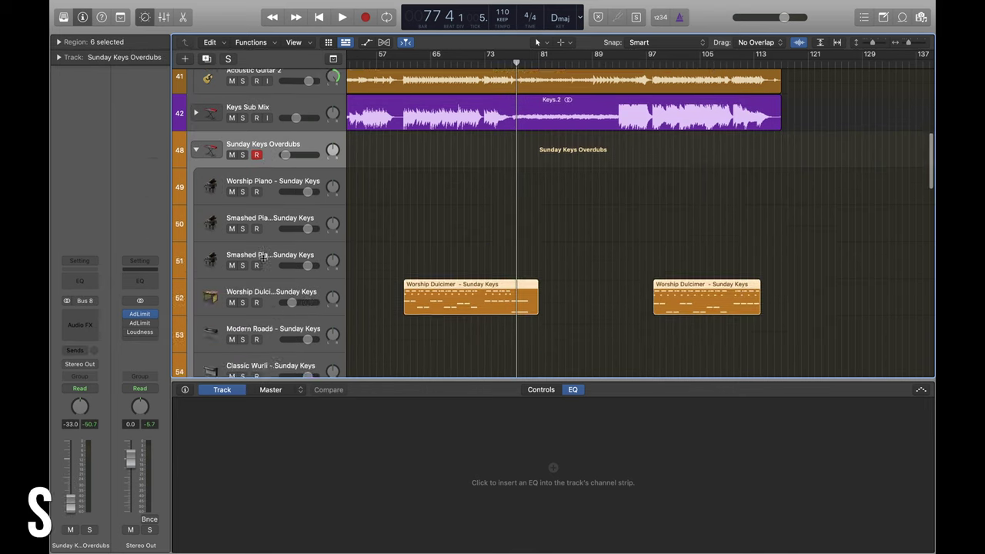
pyautogui.scroll(-5, 263, 260)
pyautogui.scroll(3, 265, 255)
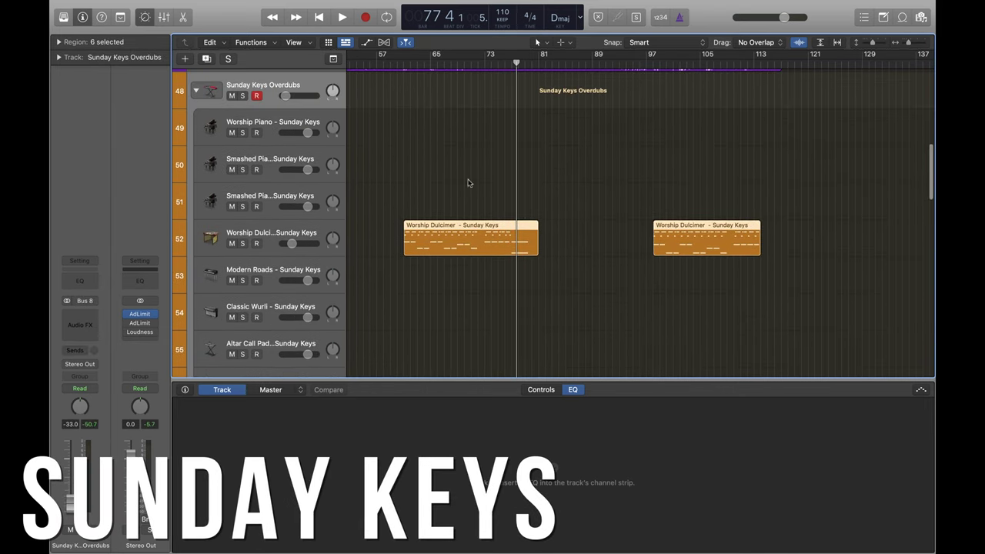
pyautogui.scroll(-2, 378, 183)
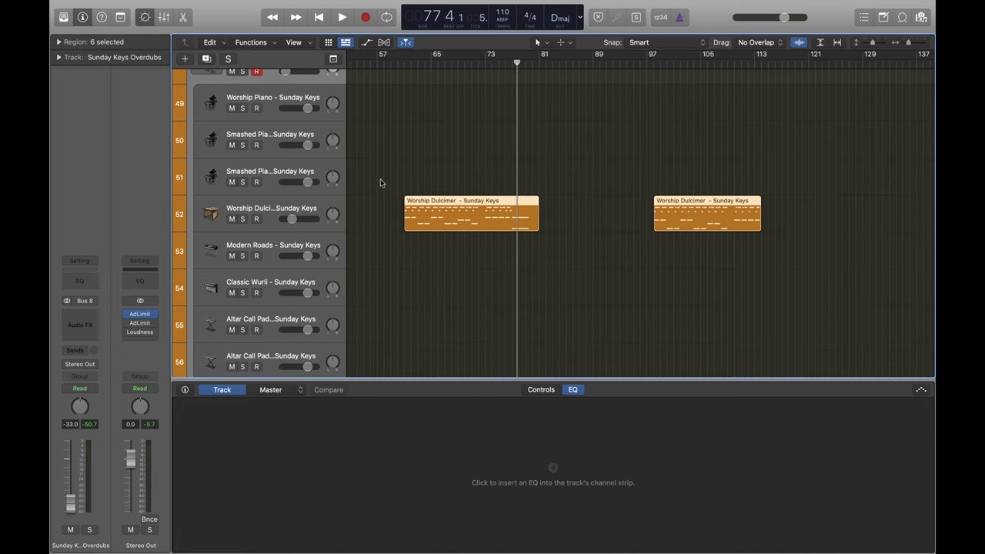
pyautogui.scroll(1, 415, 115)
# Move the playhead back to bar 61 and review the keyboard tracks as the song plays.
pyautogui.moveTo(516, 63); pyautogui.dragTo(408, 67)
pyautogui.scroll(5, 542, 224)
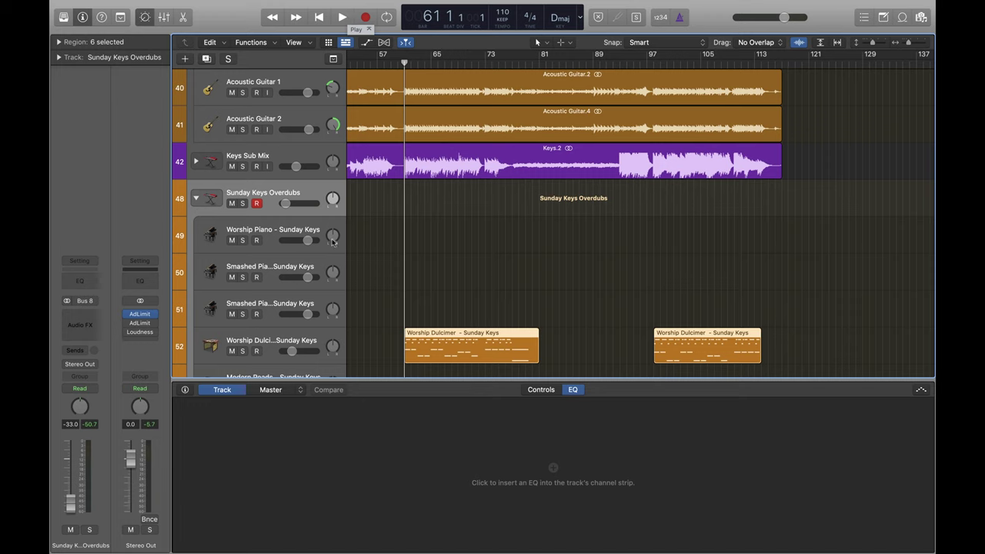
pyautogui.scroll(-10, 332, 241)
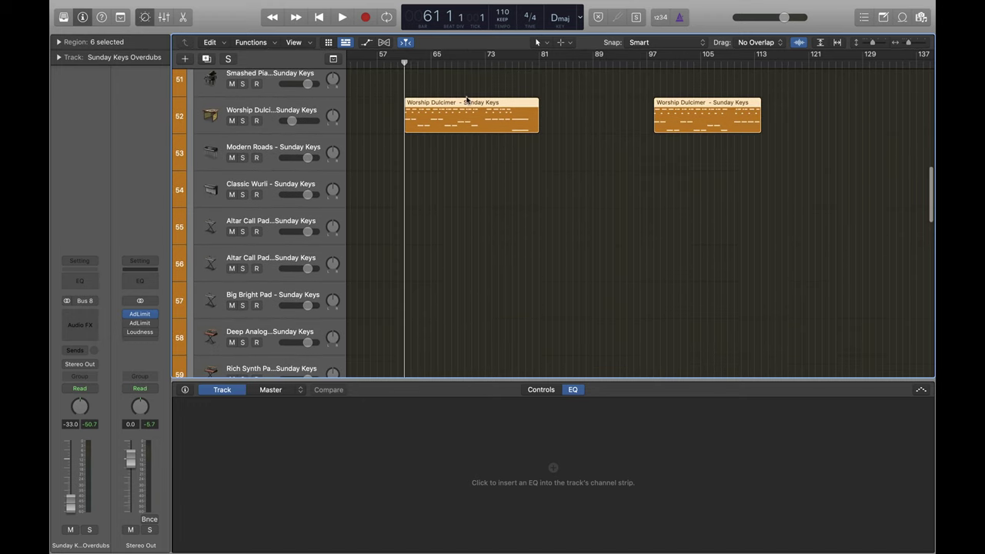
pyautogui.scroll(-20, 473, 162)
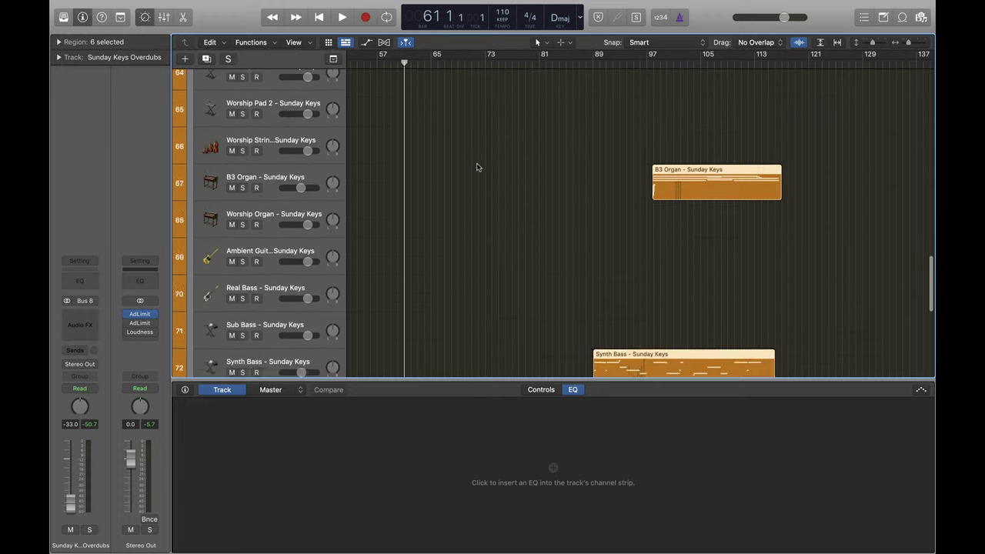
pyautogui.scroll(-1, 477, 166)
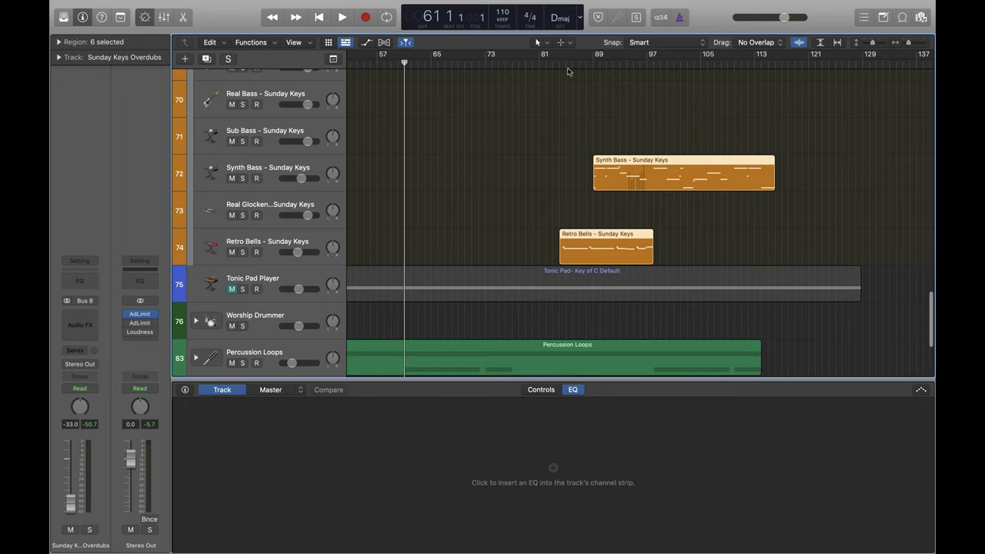
pyautogui.scroll(20, 457, 117)
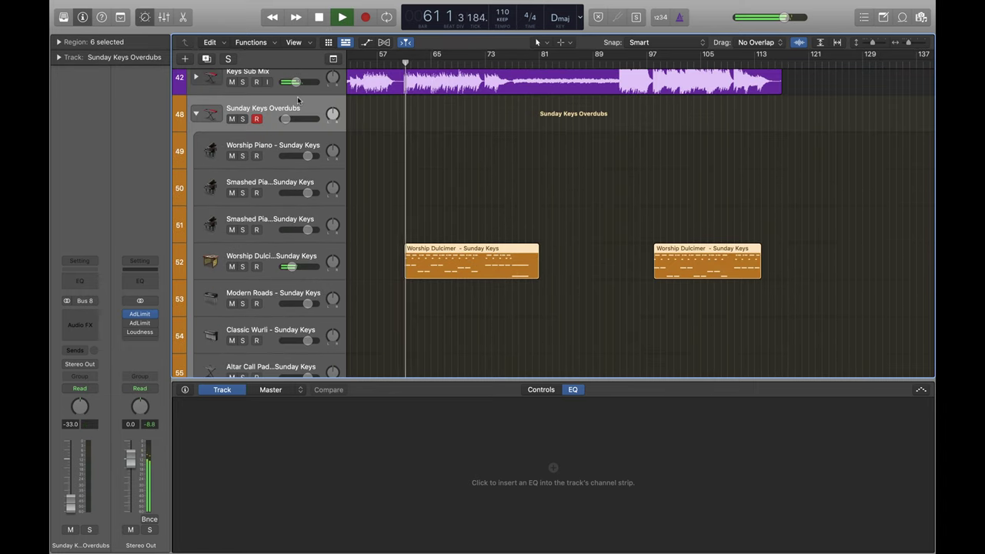
# Raise Sunday Keys Overdubs from -33.0 to +5.9 dB and set Worship Dulcimer to -3.3 dB.
pyautogui.moveTo(284, 119); pyautogui.dragTo(305, 119)
pyautogui.moveTo(291, 264); pyautogui.dragTo(303, 265)
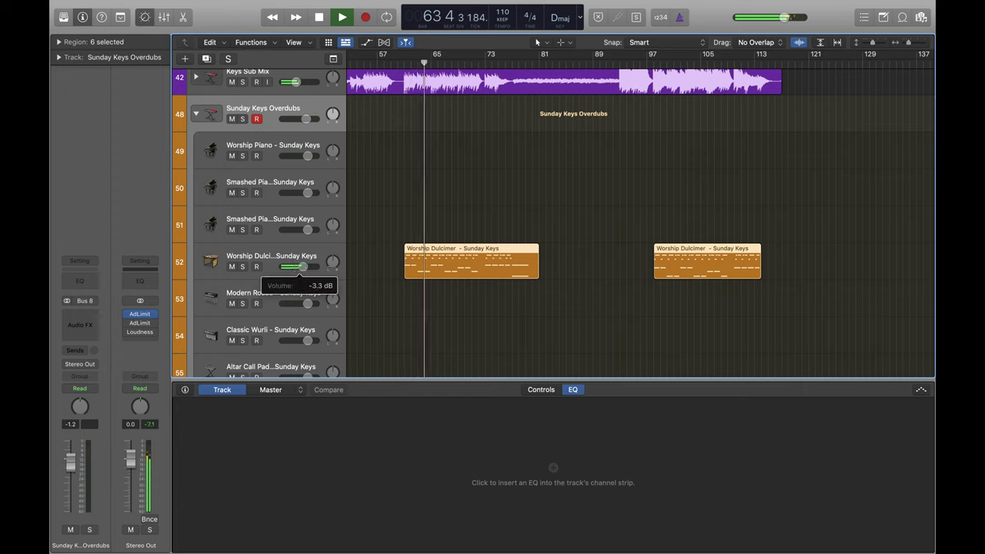
pyautogui.scroll(-5, 360, 274)
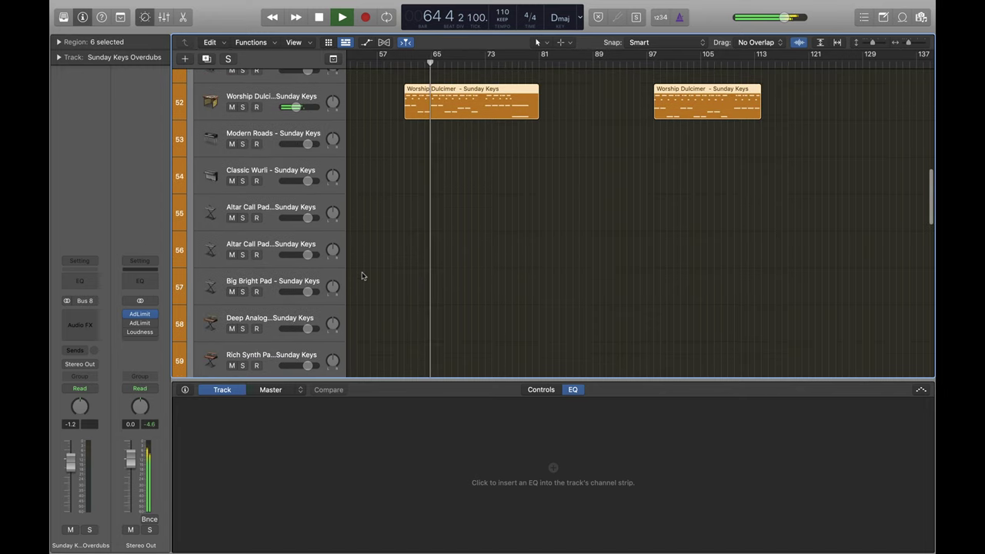
pyautogui.scroll(-5, 361, 275)
pyautogui.scroll(5, 369, 261)
pyautogui.scroll(5, 371, 241)
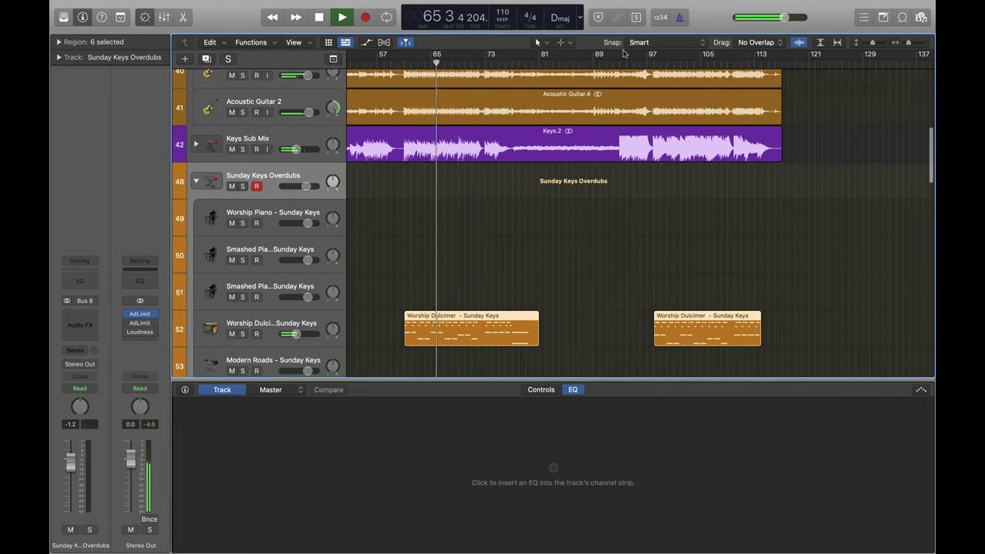
# Solo Retro Bells, jump playback around bars 91 and 84, and raise its volume.
pyautogui.click(608, 218)
pyautogui.scroll(-4, 620, 219)
pyautogui.scroll(-15, 620, 218)
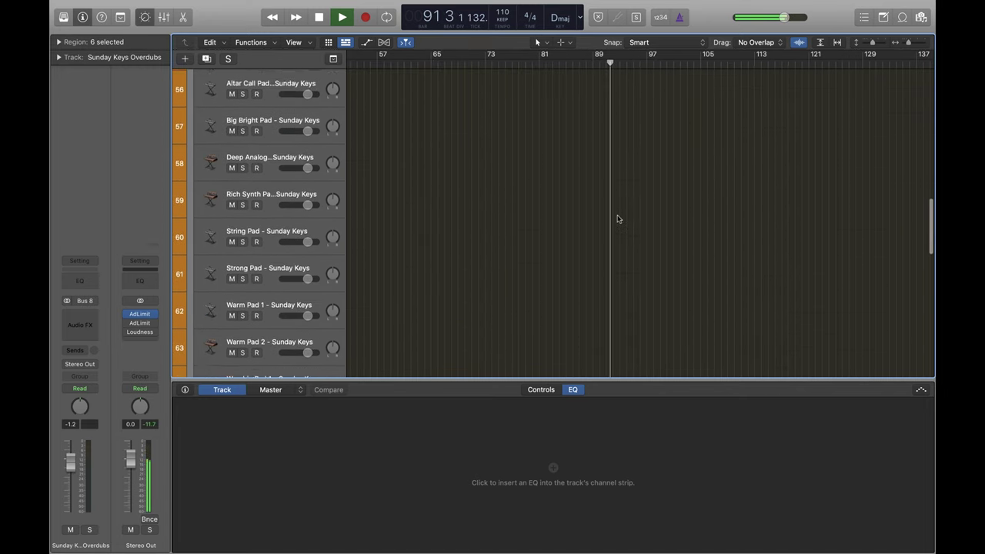
pyautogui.scroll(-1, 616, 219)
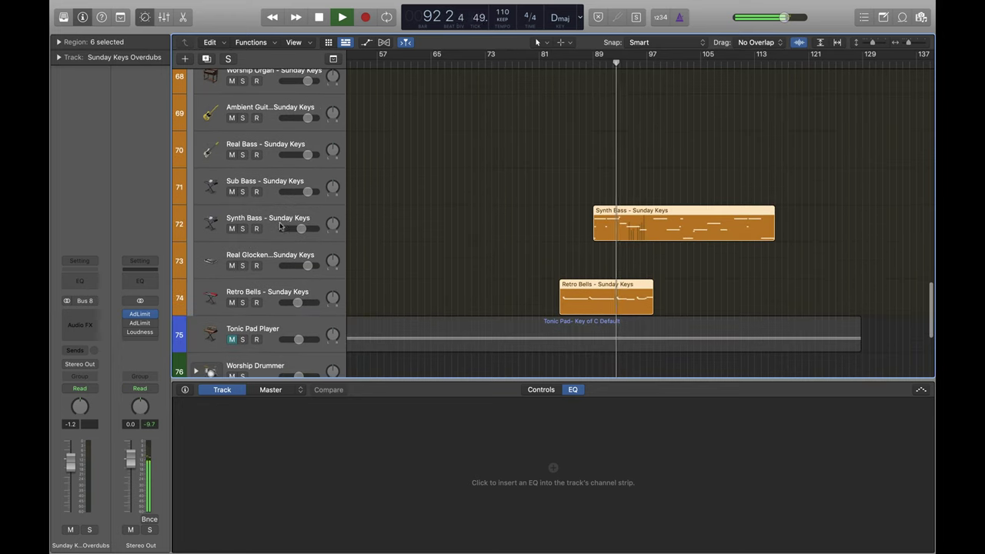
pyautogui.click(243, 302)
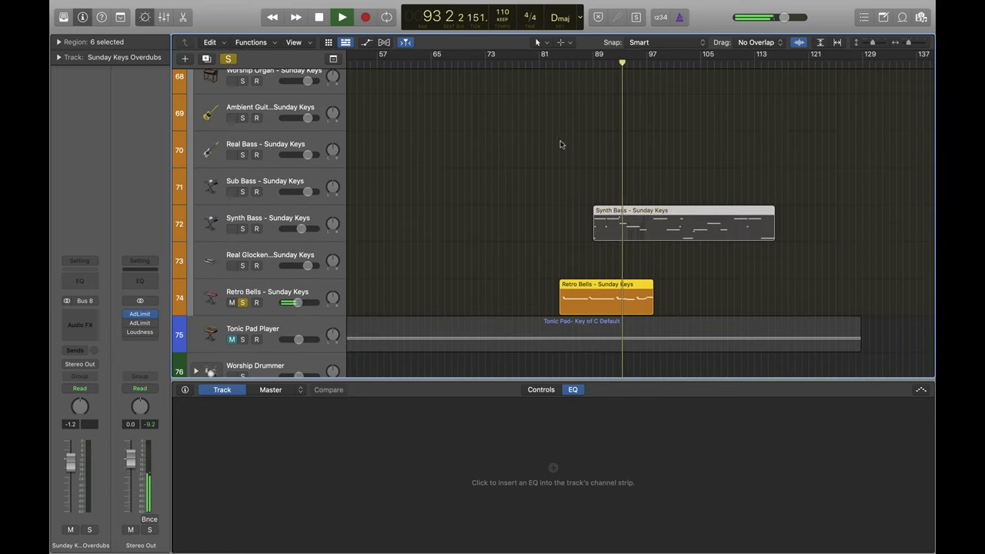
pyautogui.click(560, 64)
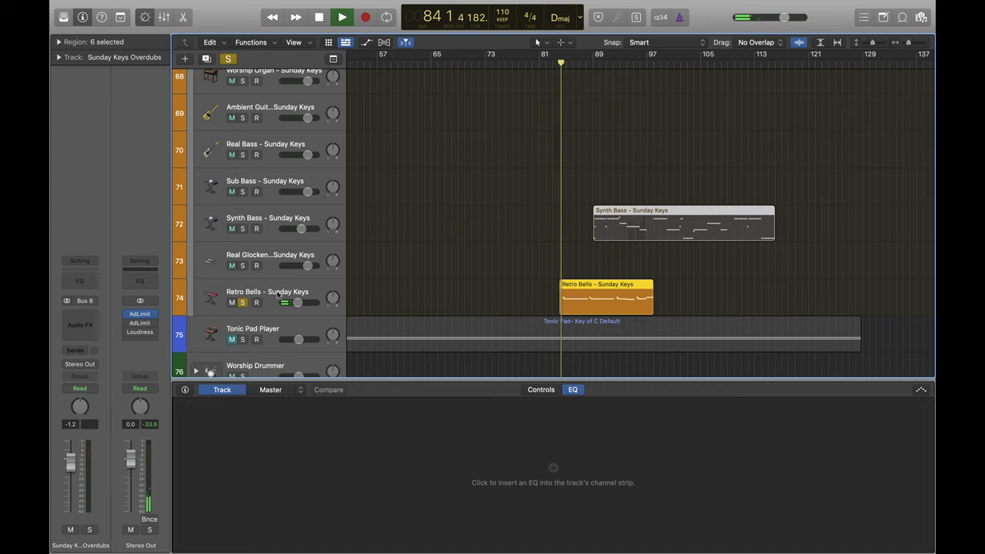
pyautogui.moveTo(297, 302); pyautogui.dragTo(306, 302)
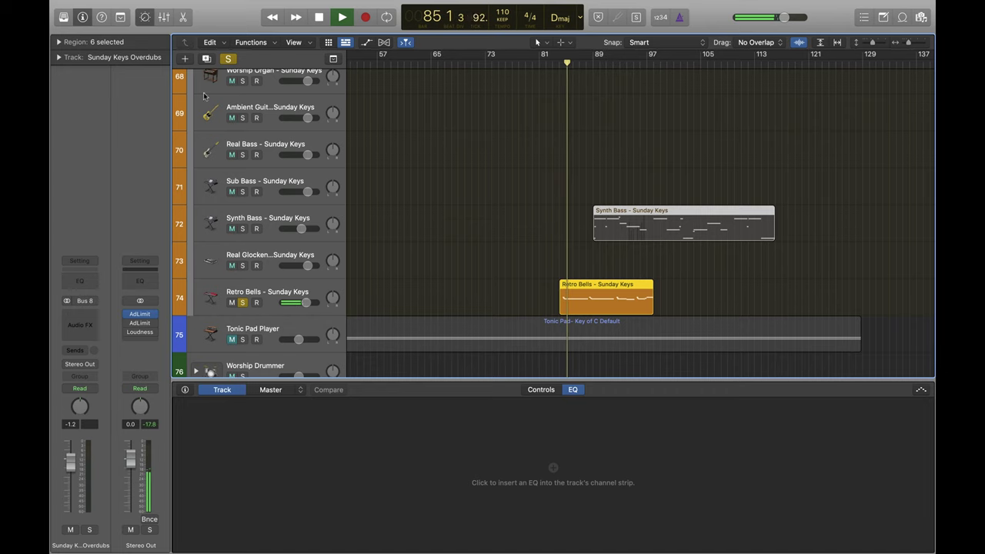
# Turn off the global solo and lower Retro Bells to -12.8 dB.
pyautogui.click(228, 59)
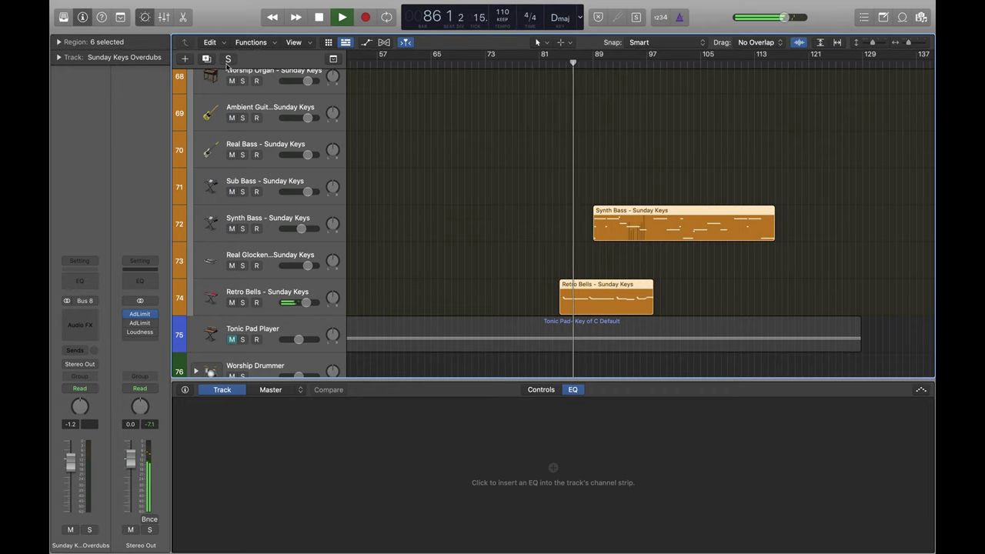
pyautogui.scroll(3, 423, 238)
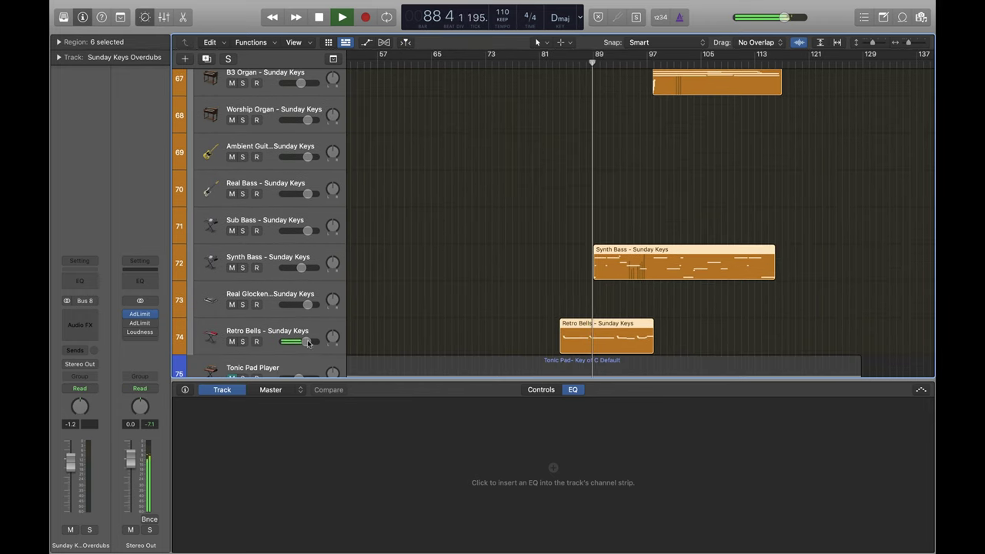
pyautogui.moveTo(306, 342); pyautogui.dragTo(270, 321)
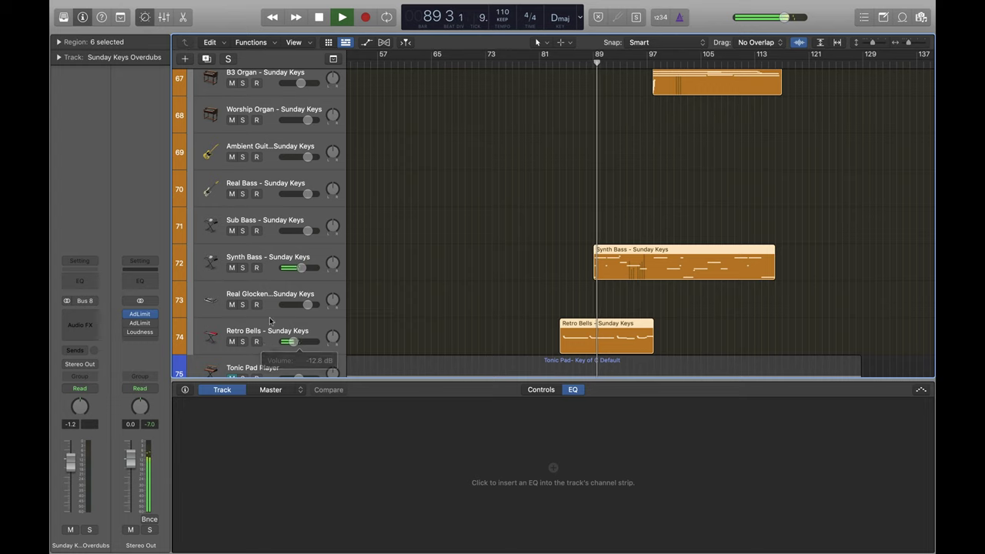
# Audition Synth Bass solo, unsolo it, and scroll down to the B3 Organ track.
pyautogui.click(243, 267)
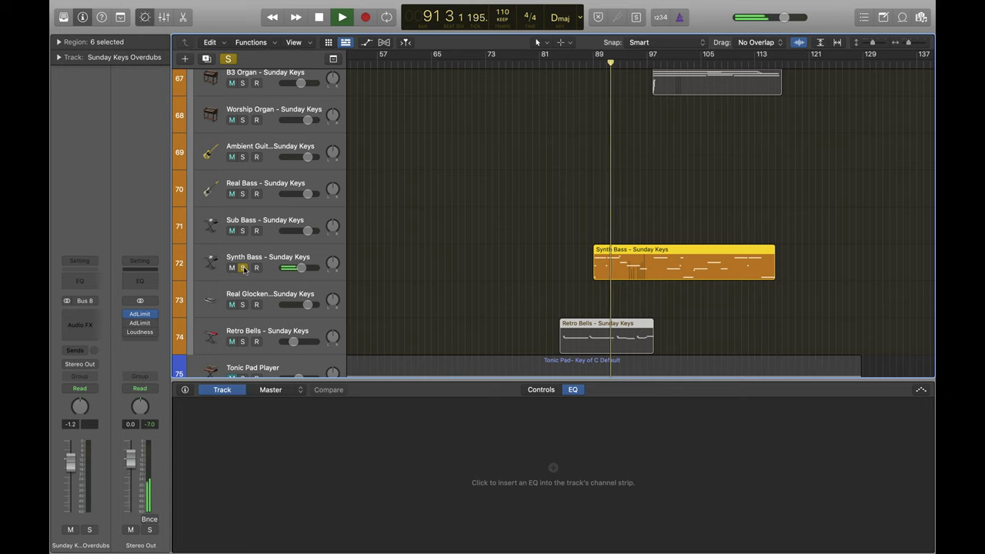
pyautogui.click(243, 267)
pyautogui.scroll(2, 356, 231)
pyautogui.scroll(2, 356, 233)
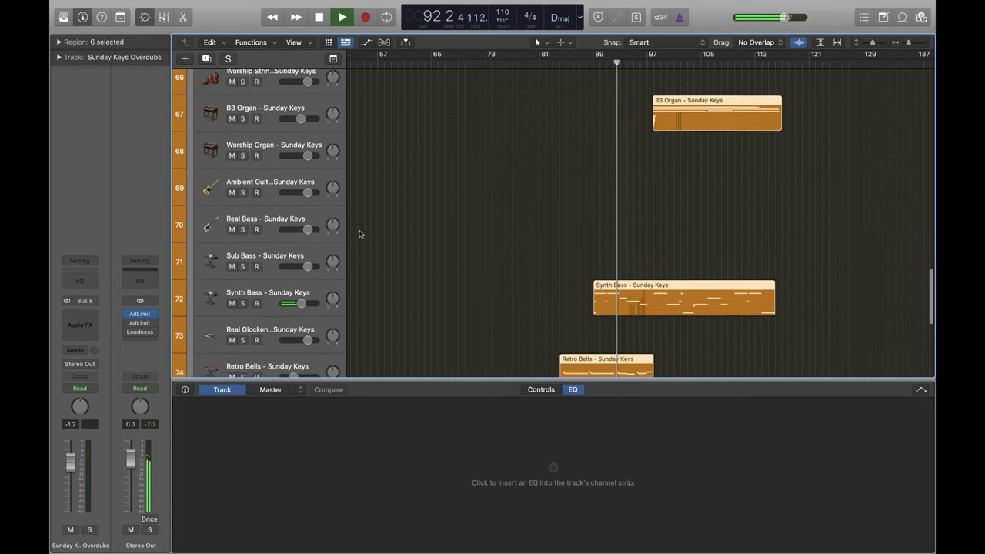
pyautogui.scroll(4, 360, 233)
pyautogui.scroll(1, 362, 233)
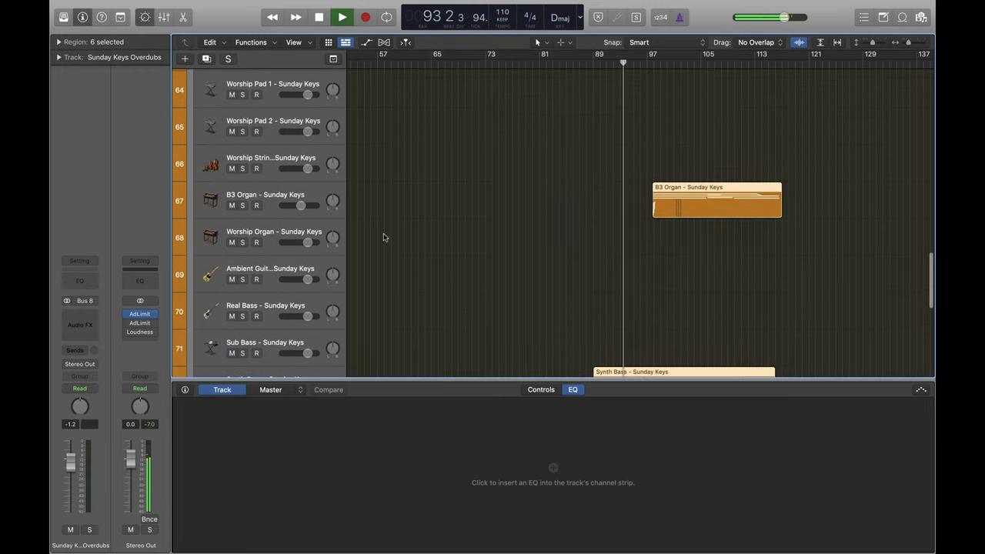
pyautogui.scroll(8, 382, 235)
pyautogui.scroll(12, 385, 235)
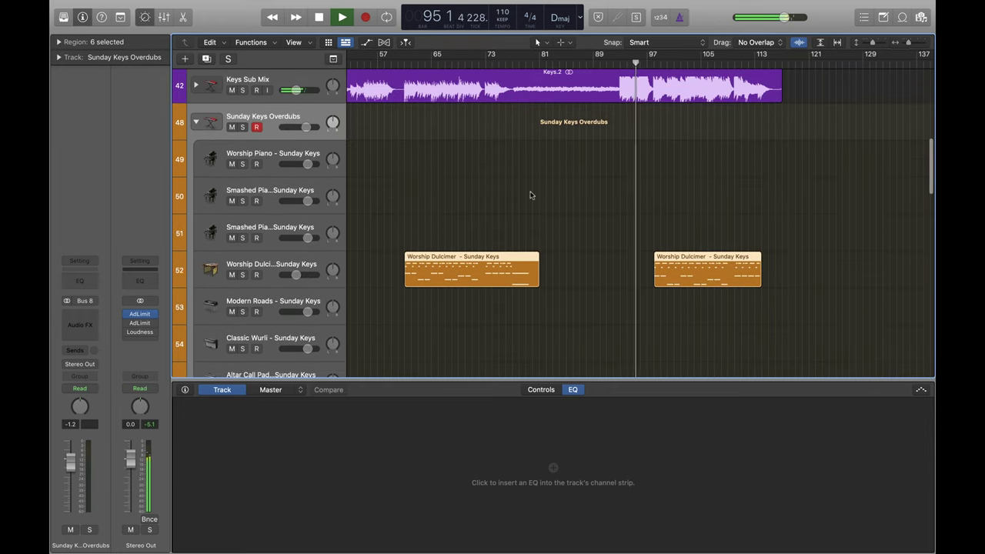
pyautogui.scroll(-2, 539, 227)
pyautogui.scroll(-6, 577, 228)
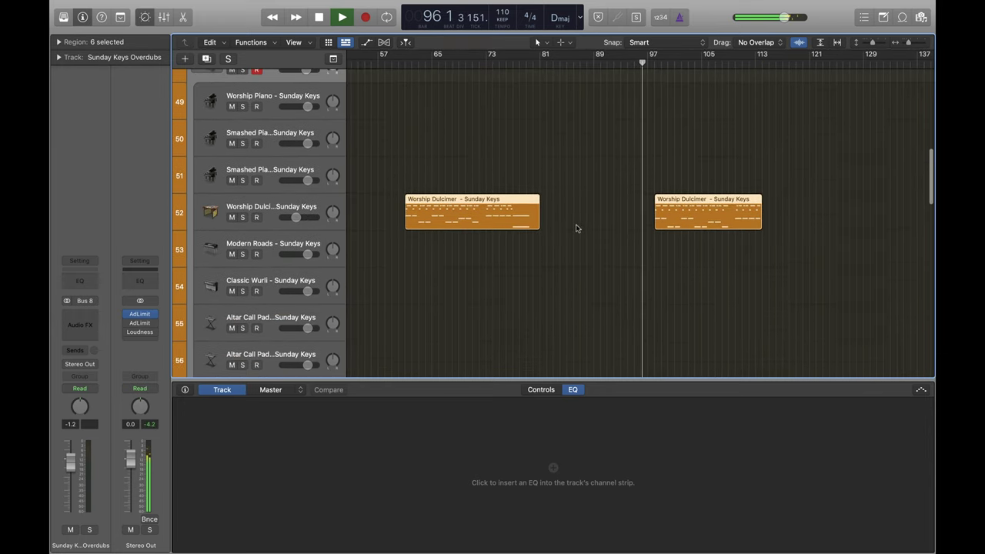
pyautogui.scroll(-8, 572, 228)
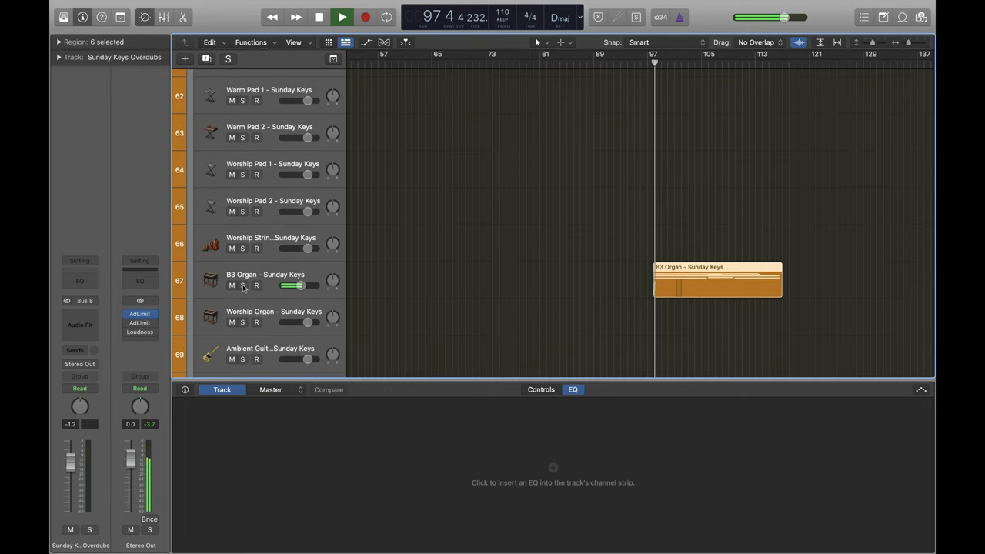
# Solo B3 Organ, enable Catch, and show its organ drawbar controls in Smart Controls.
pyautogui.click(242, 284)
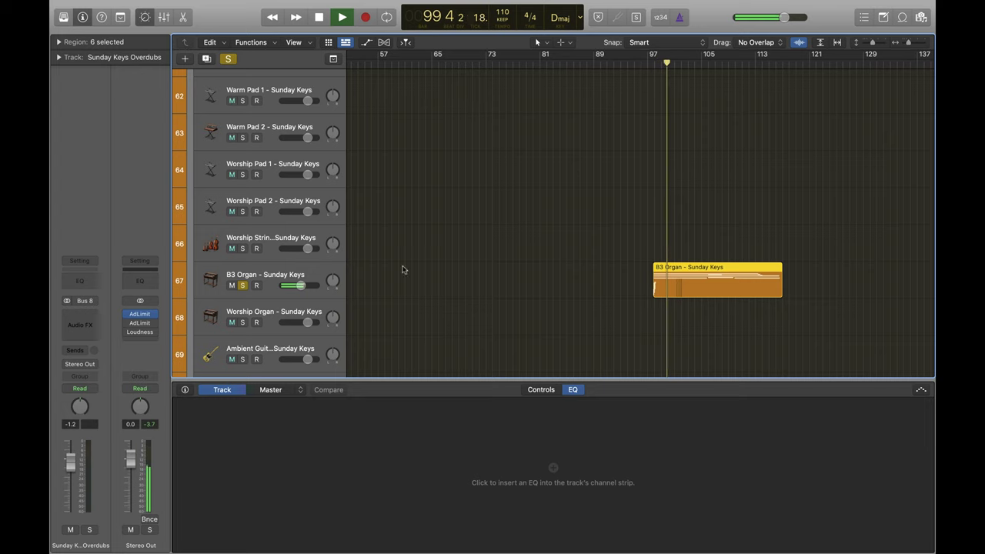
pyautogui.hotkey('ctrl', '.')
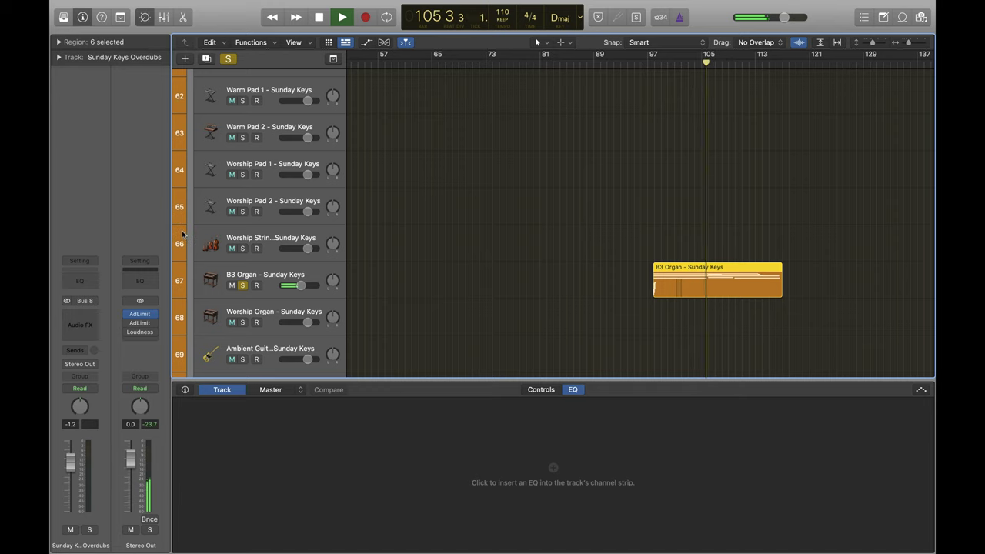
pyautogui.click(277, 296)
pyautogui.click(541, 388)
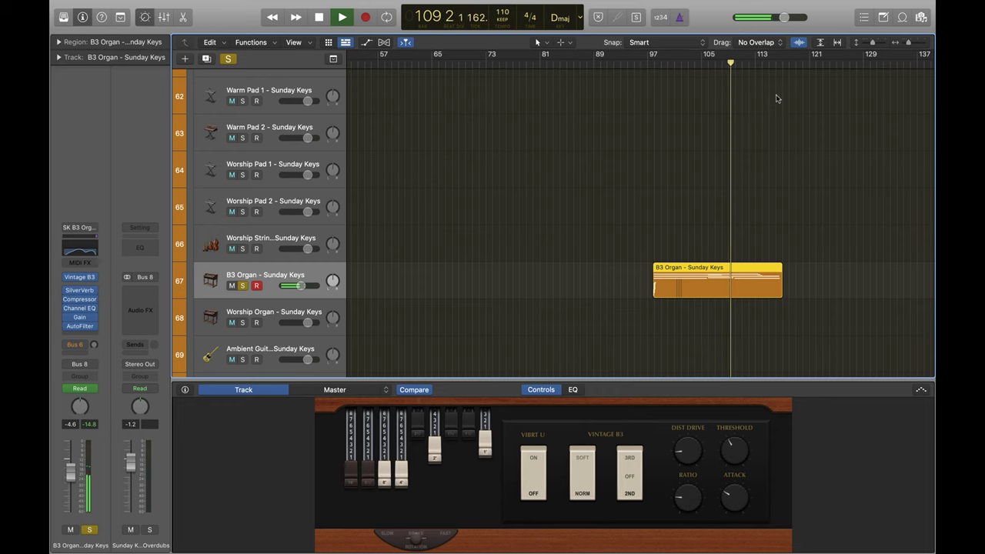
# Move the playhead to about bar 98, unsolo B3 Organ, restart playback, and lower it to about -5.3 dB.
pyautogui.click(645, 62)
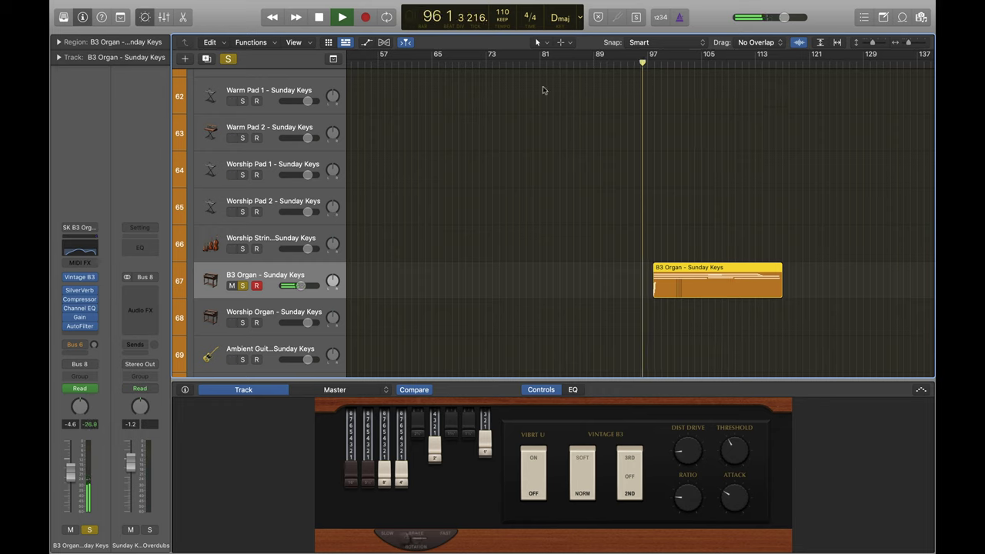
pyautogui.click(320, 17)
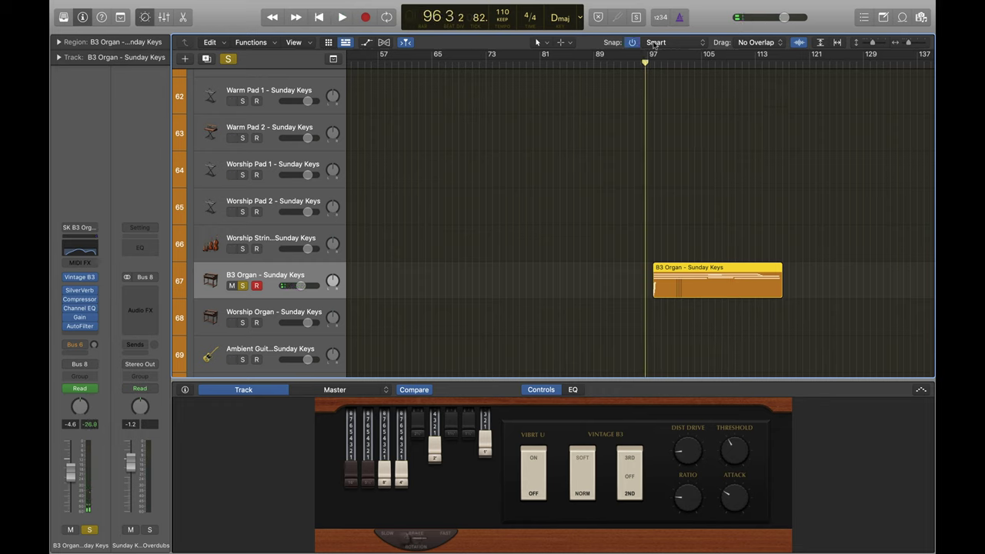
pyautogui.moveTo(644, 62); pyautogui.dragTo(650, 61)
pyautogui.click(228, 60)
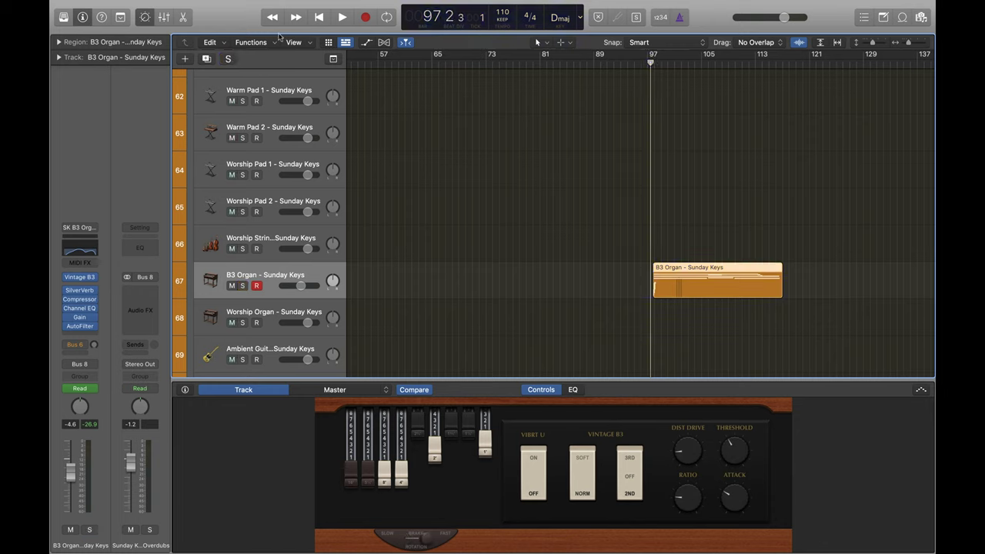
pyautogui.click(341, 17)
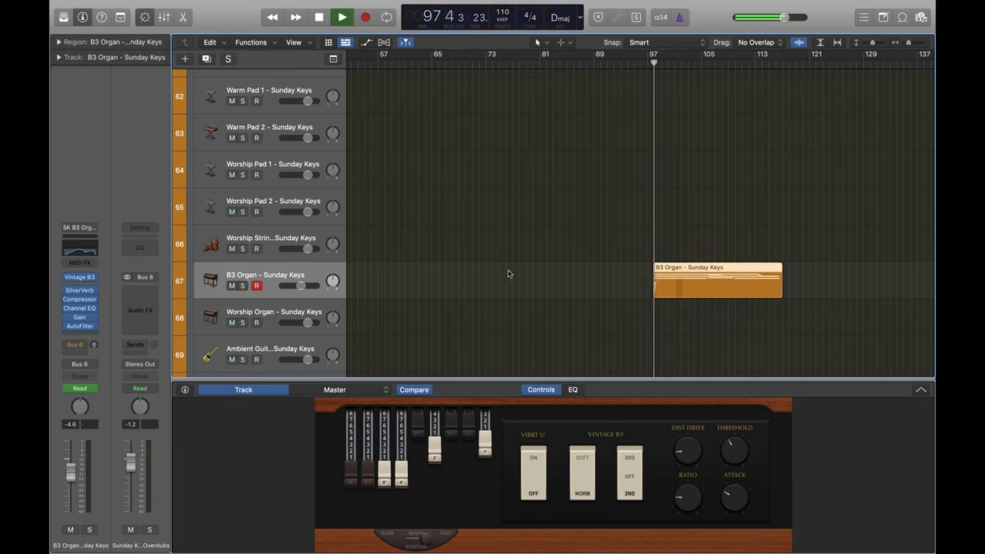
pyautogui.moveTo(308, 285); pyautogui.dragTo(297, 285)
# Mute and unmute Sunday Keys Overdubs to compare the mix.
pyautogui.scroll(20, 372, 290)
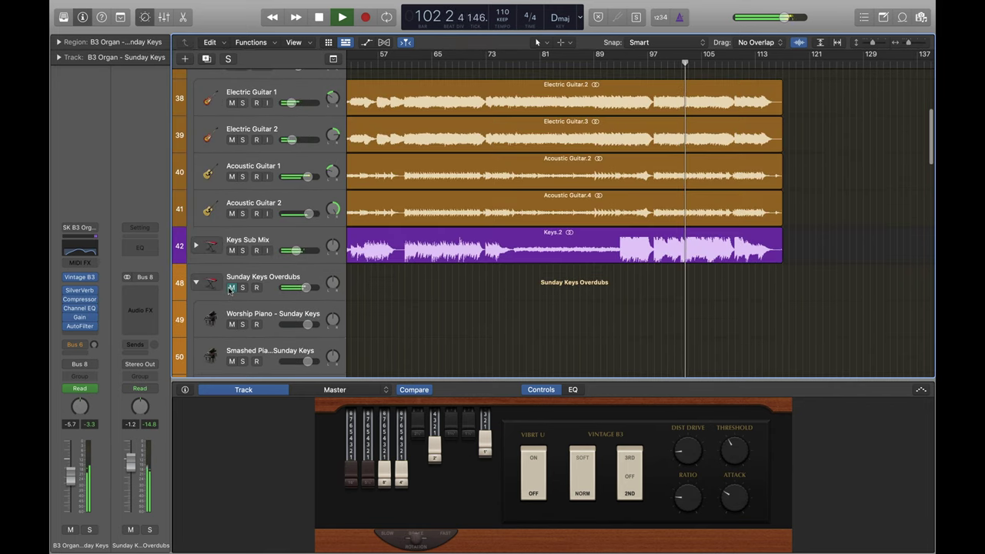
pyautogui.click(231, 287)
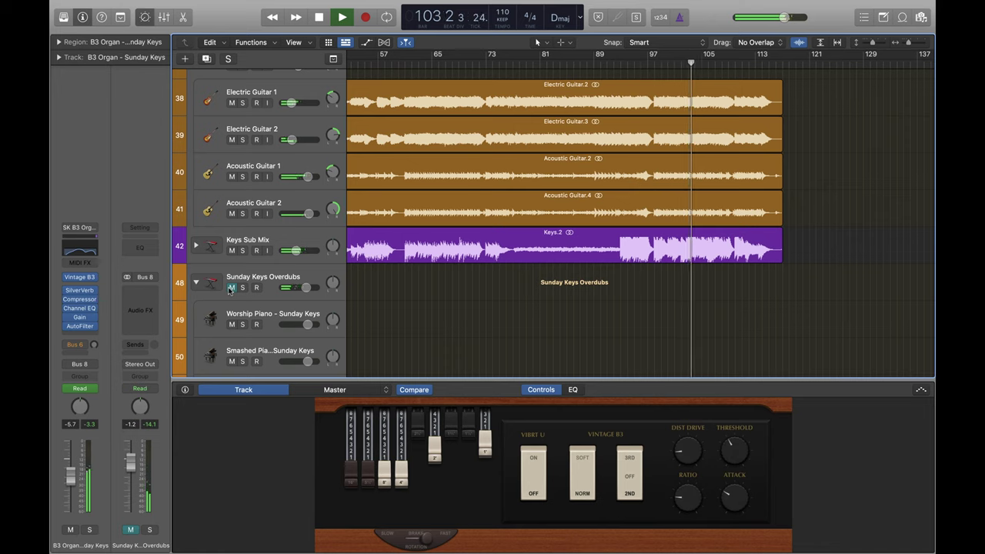
pyautogui.click(231, 287)
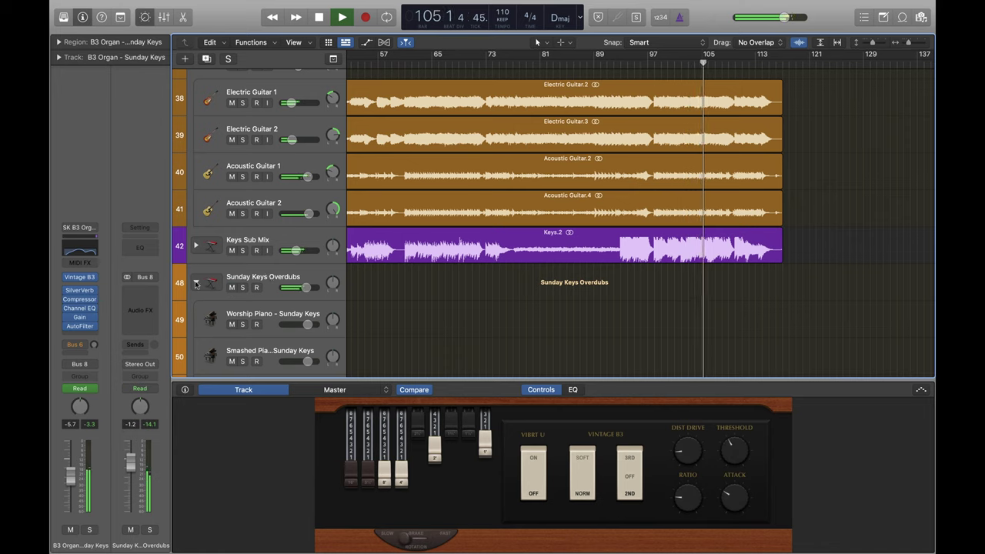
# Collapse the Guitar Sub Mix and Sunday Keys Overdubs stacks, stop playback, and return to bar 1.
pyautogui.scroll(6, 537, 170)
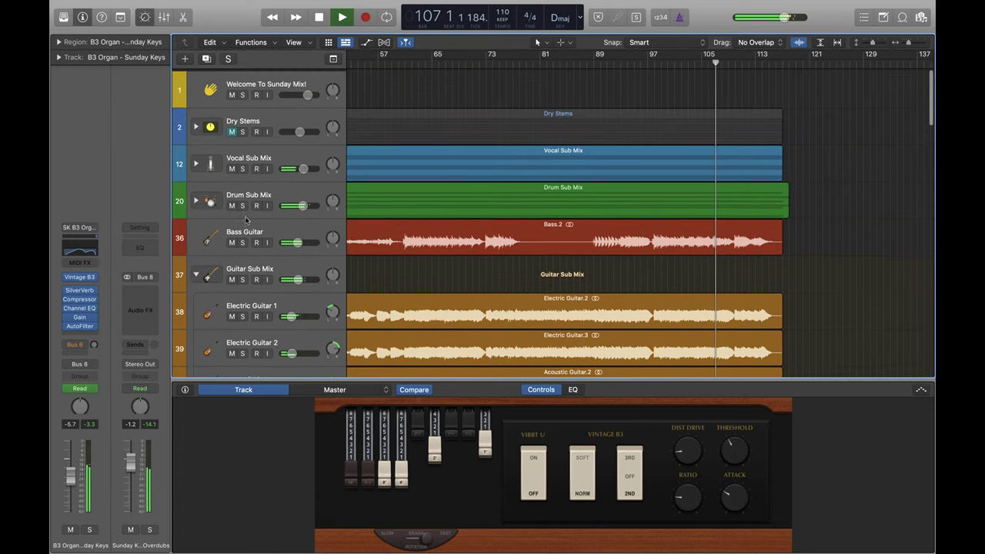
pyautogui.click(195, 272)
pyautogui.scroll(-5, 207, 283)
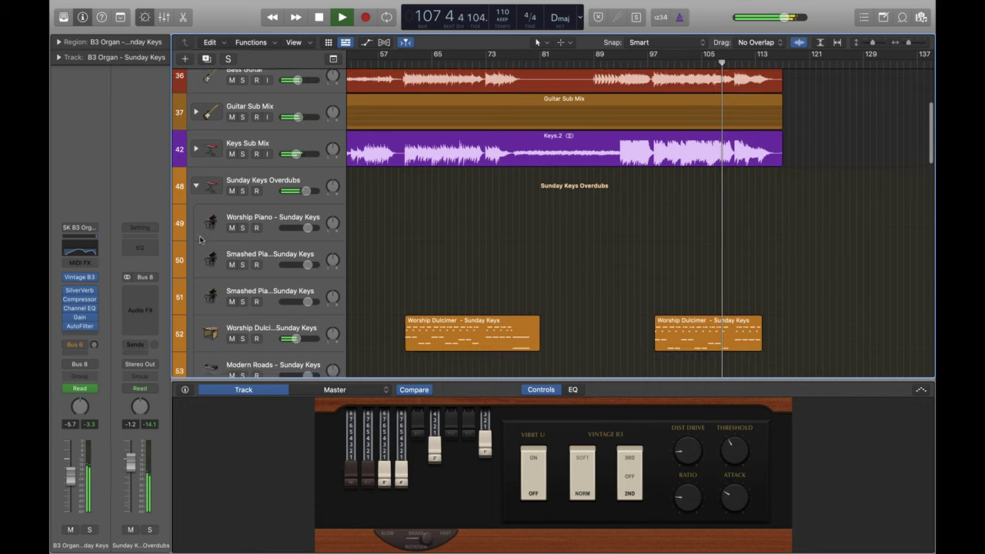
pyautogui.click(195, 170)
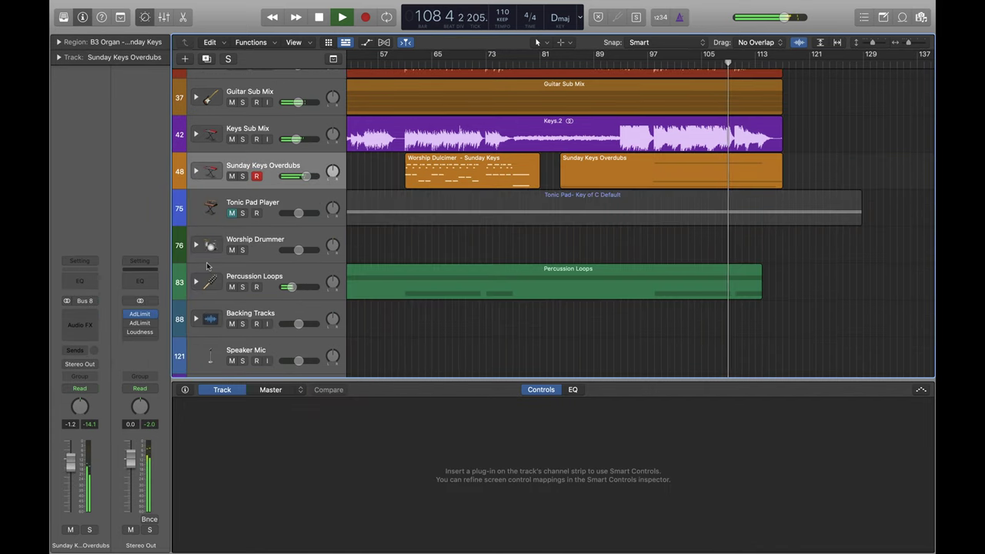
pyautogui.scroll(3, 438, 213)
pyautogui.scroll(4, 440, 207)
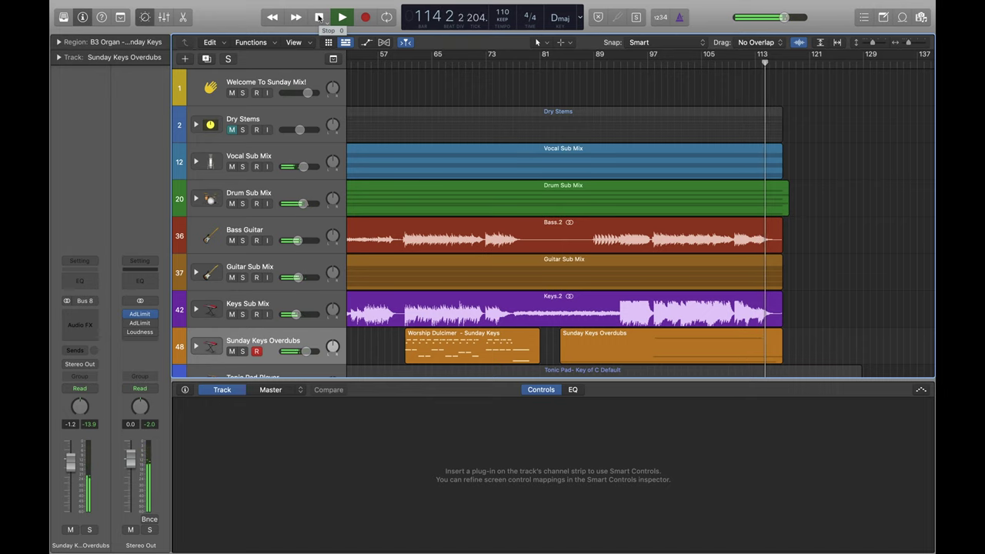
pyautogui.click(318, 17)
pyautogui.click(318, 17)
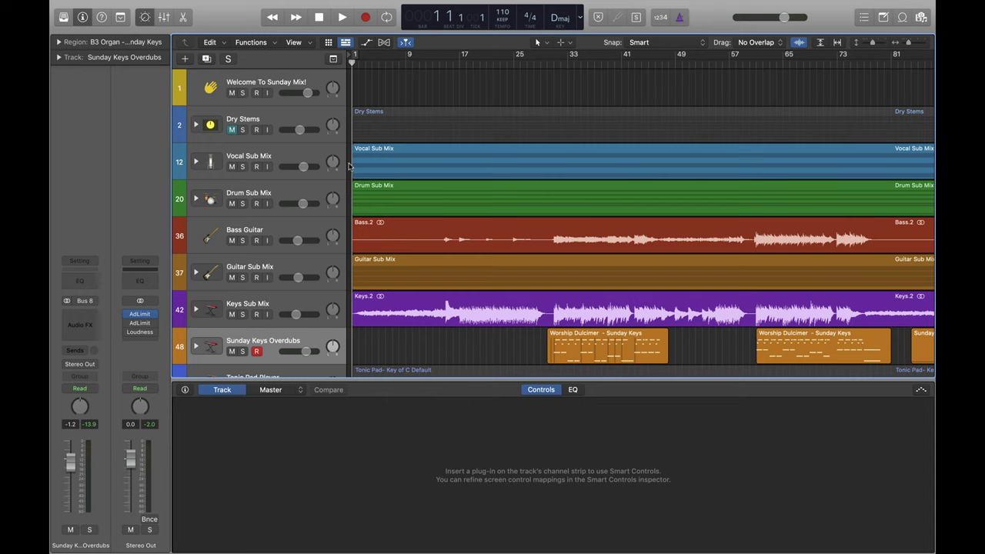